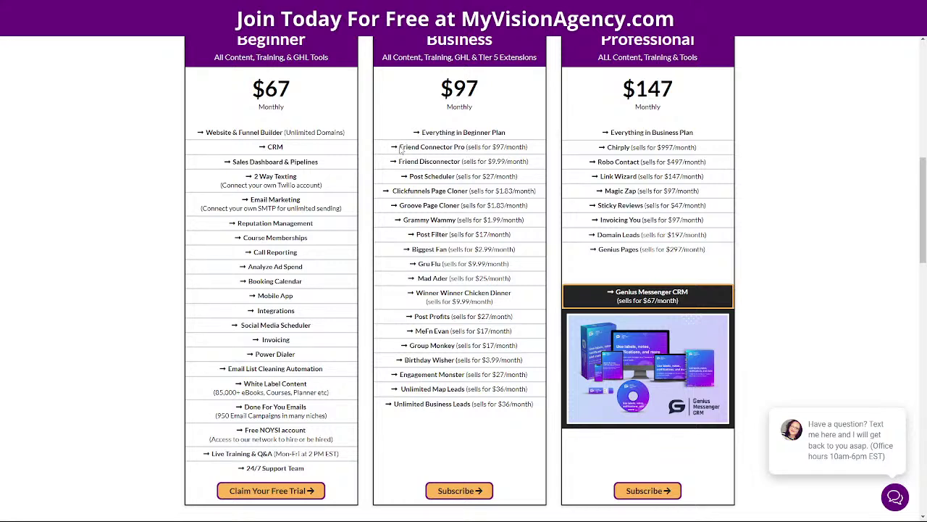
Examine the Business plan's Friend Connector Pro, Friend Disconnector and Post Scheduler, and the Professional plan's Chirply, Robo Contact and Link Wizard
drag(400, 147, 525, 147)
triple_click(538, 147)
drag(399, 161, 533, 161)
drag(410, 176, 529, 179)
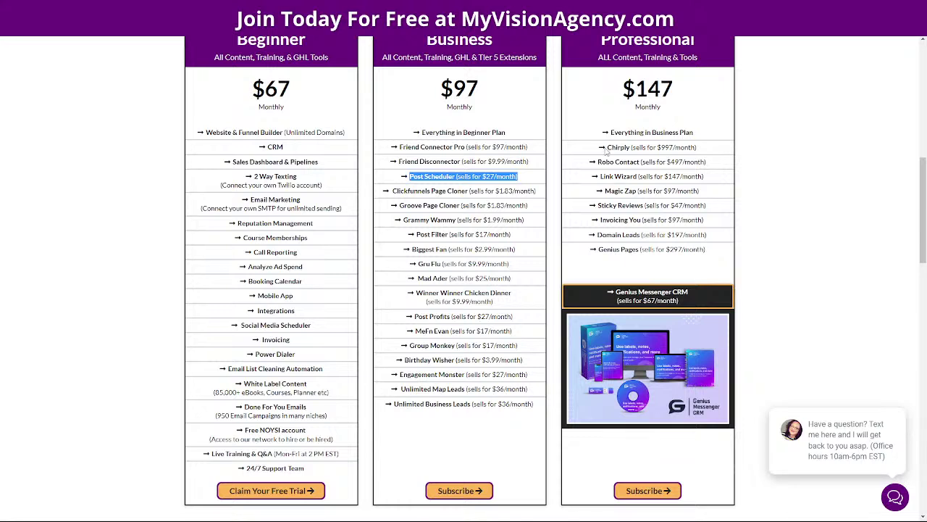
drag(606, 147, 700, 145)
click(701, 145)
drag(594, 160, 727, 160)
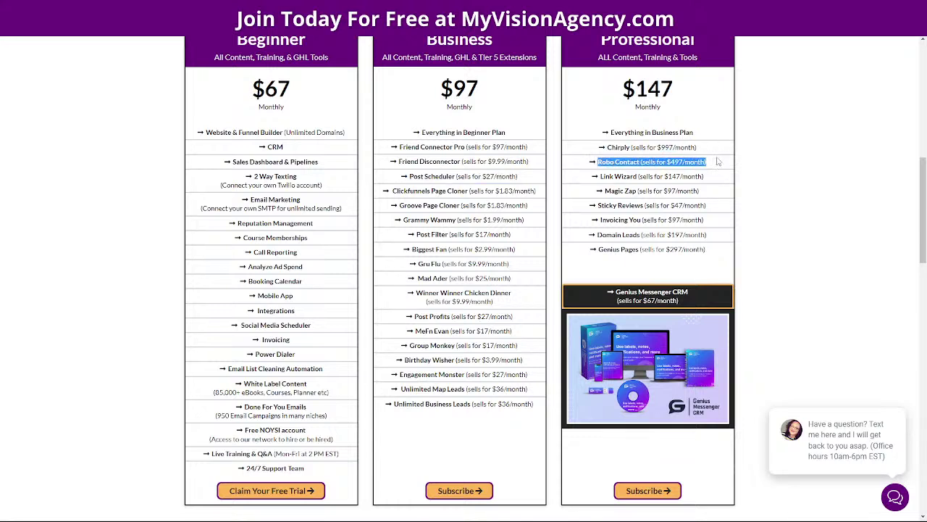
drag(599, 177, 606, 177)
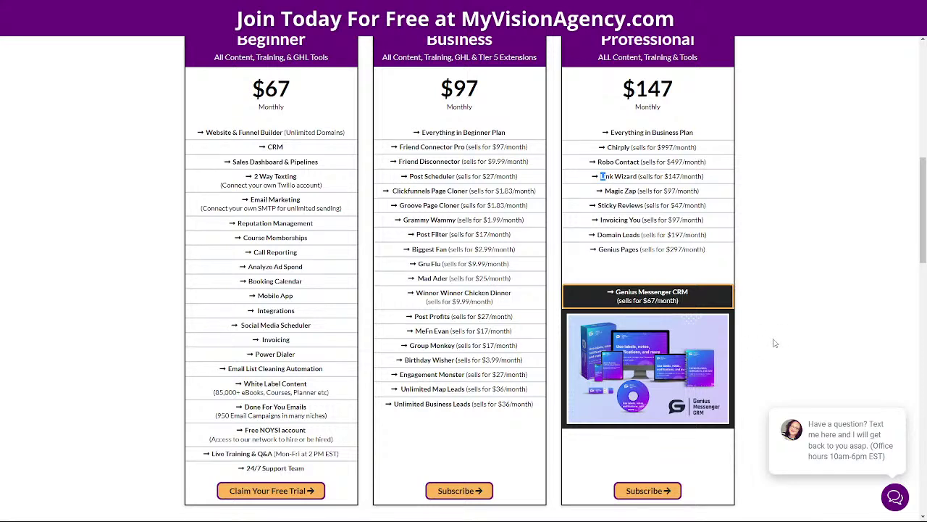
Look through the partner and reseller offers for High Level, Tier 5 tools and Genius Messenger CRM below the pricing plans
scroll(775, 343, down, 4)
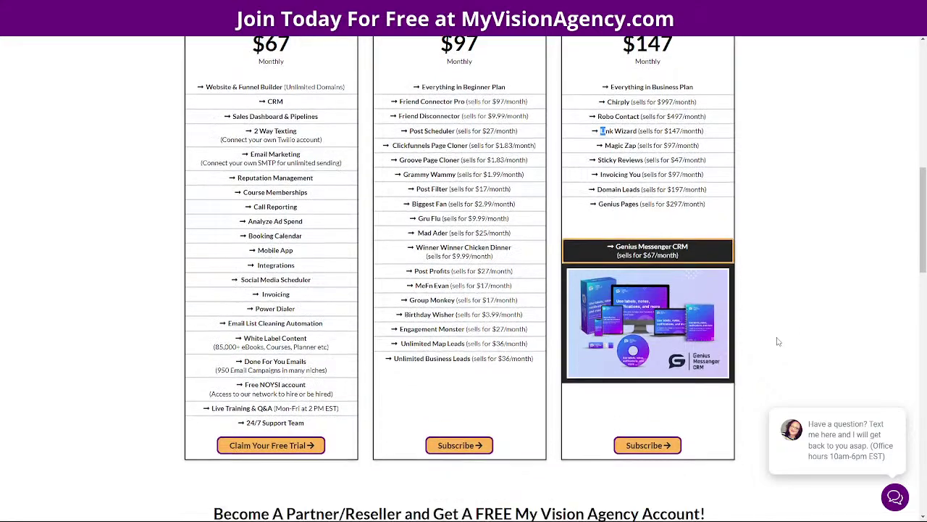
scroll(791, 335, down, 2)
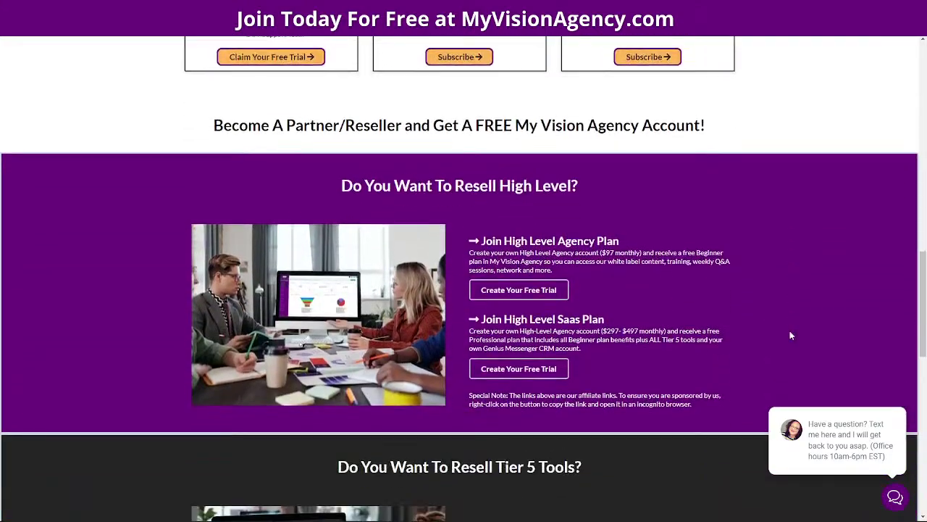
scroll(791, 335, up, 1)
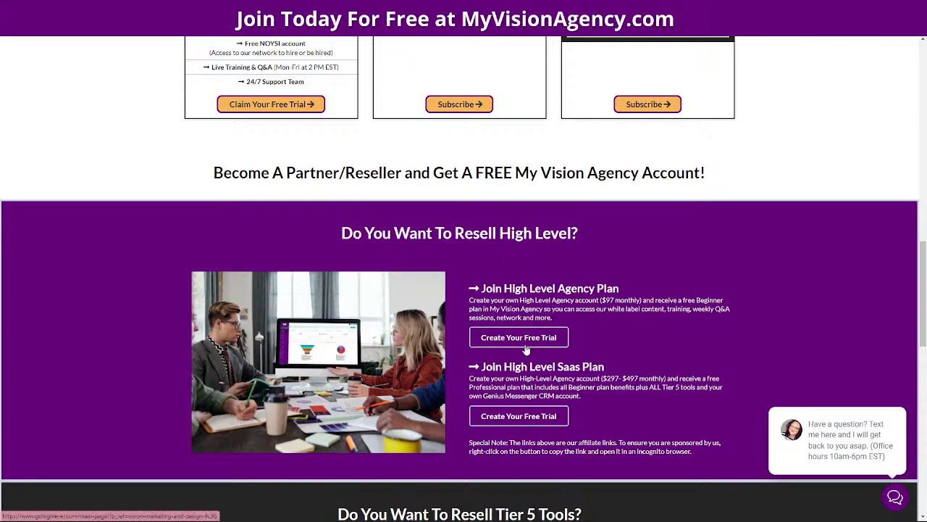
scroll(618, 352, up, 1)
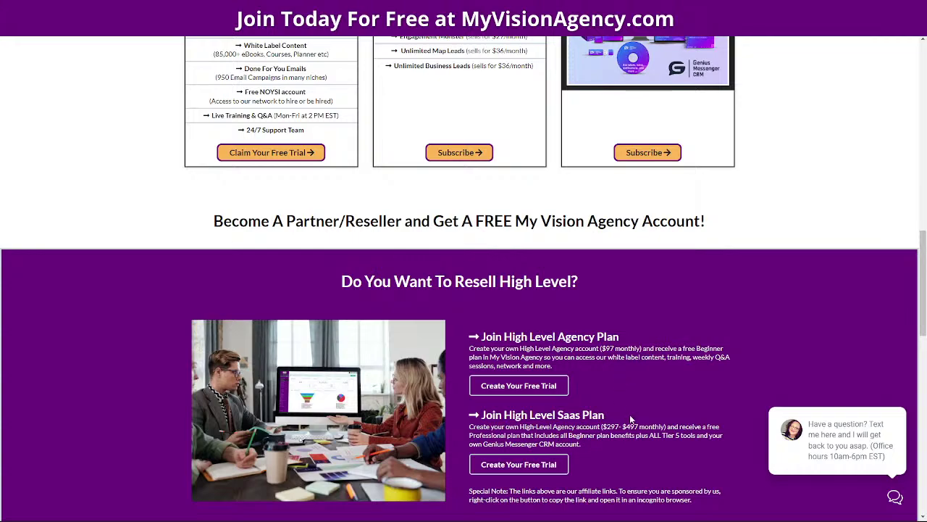
scroll(621, 430, down, 2)
scroll(620, 430, down, 1)
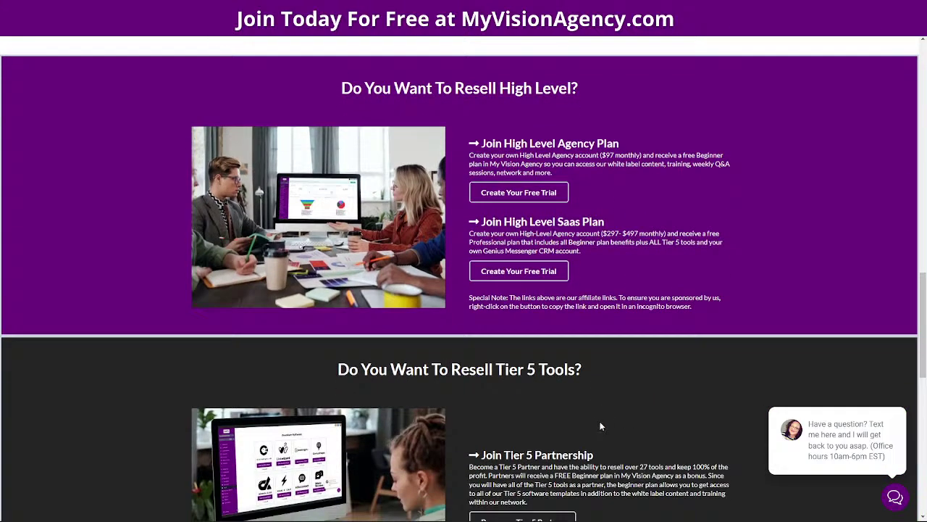
scroll(632, 446, down, 4)
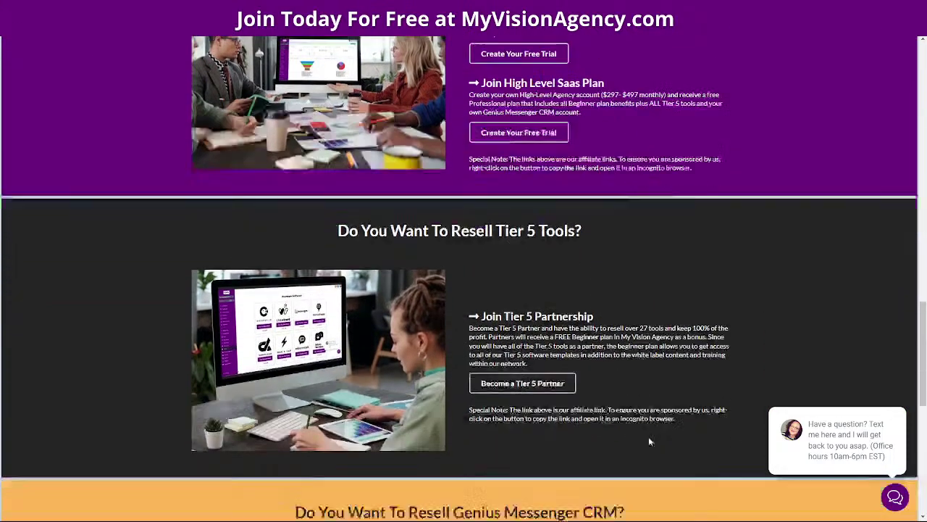
scroll(638, 398, down, 2)
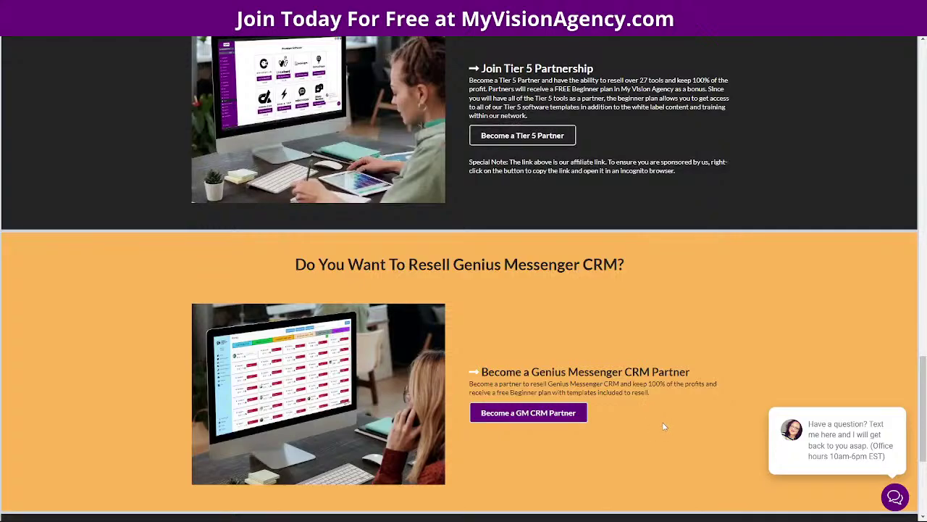
scroll(667, 430, up, 10)
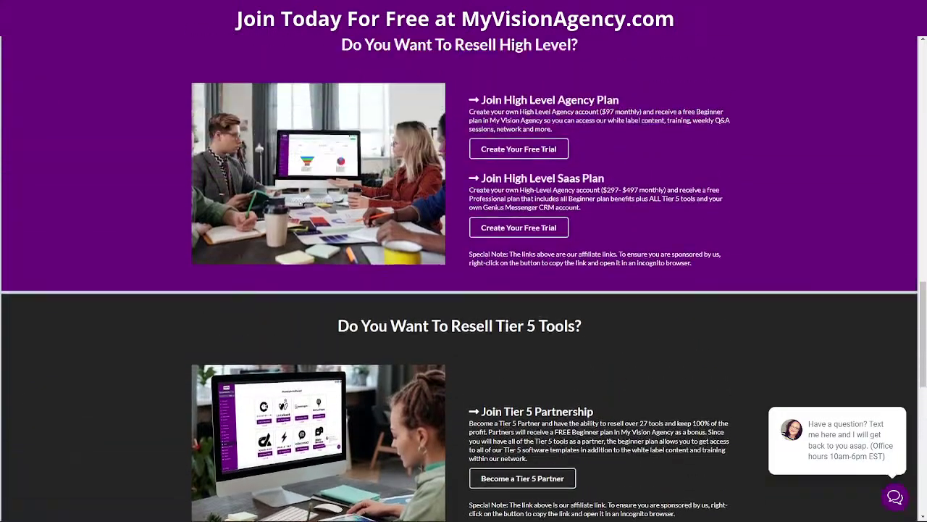
scroll(679, 382, up, 3)
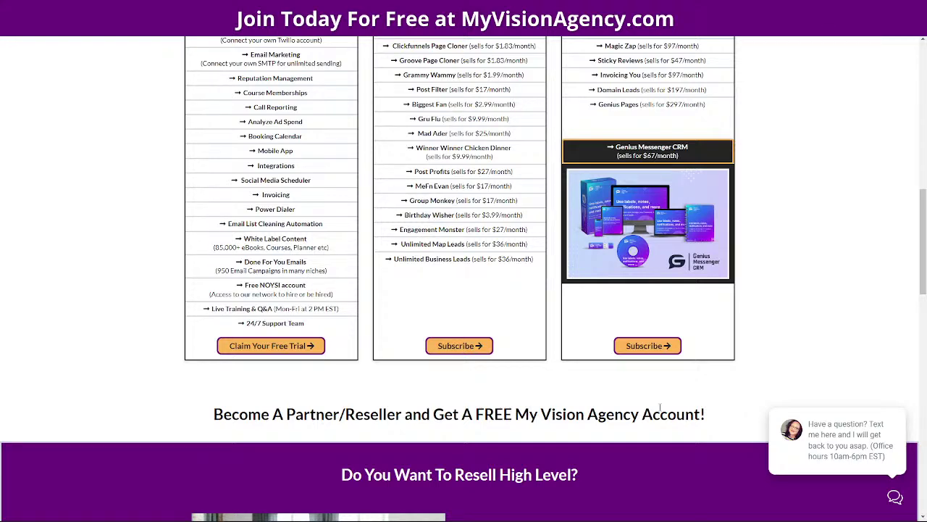
scroll(658, 403, up, 1)
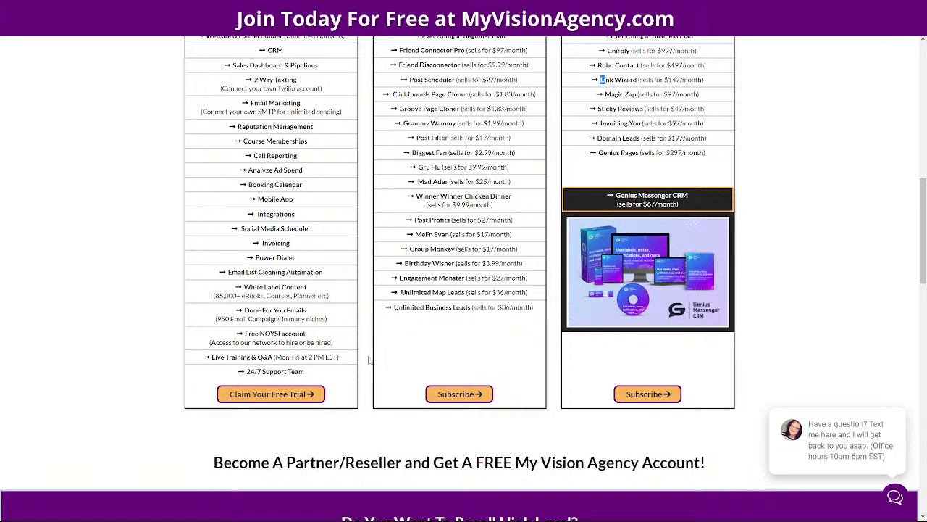
Review what each High Level, Tier 5 and Genius Messenger CRM partnership includes in the reseller sections once more
scroll(762, 364, down, 3)
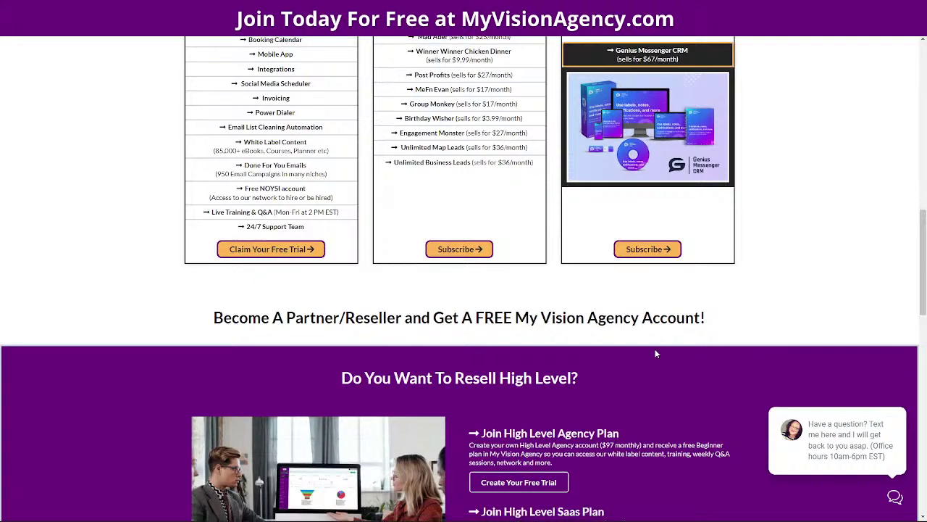
scroll(602, 359, down, 5)
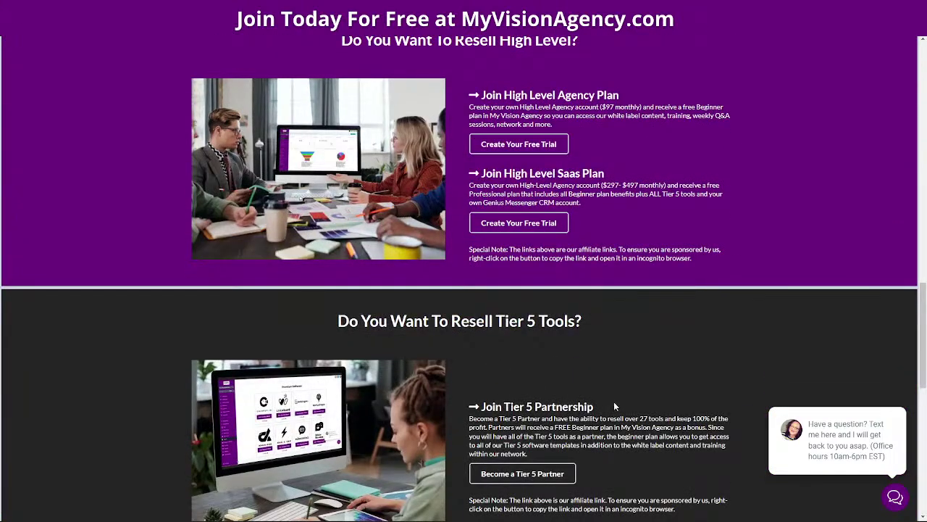
scroll(614, 405, down, 1)
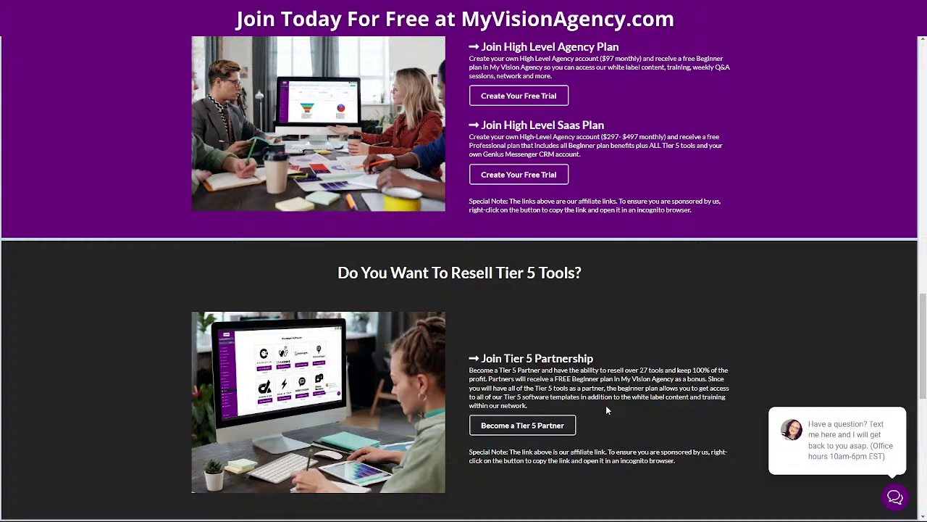
scroll(616, 409, down, 4)
scroll(630, 437, down, 1)
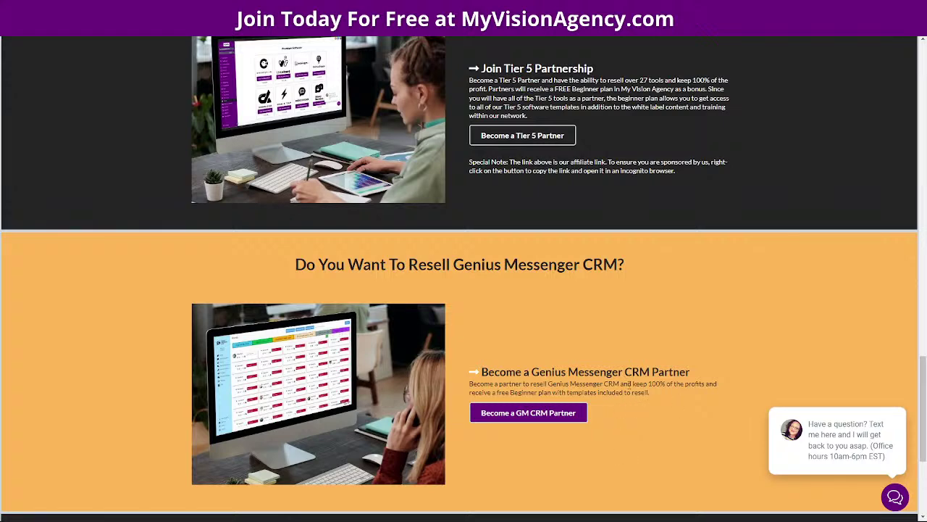
scroll(637, 420, up, 1)
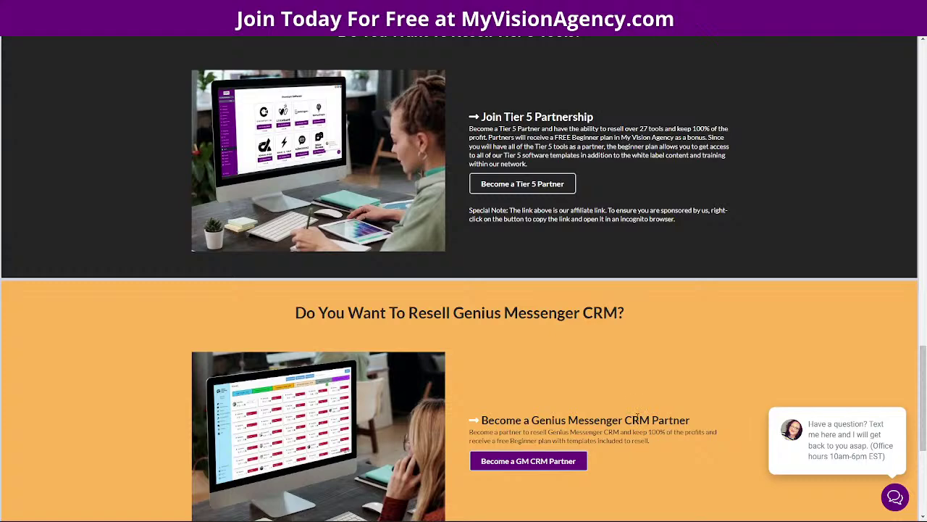
scroll(635, 422, up, 1)
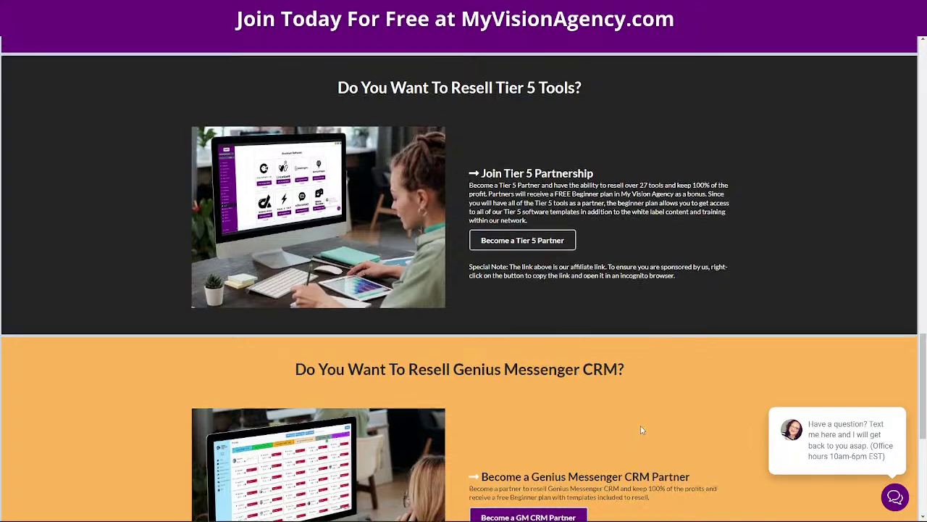
scroll(631, 428, up, 5)
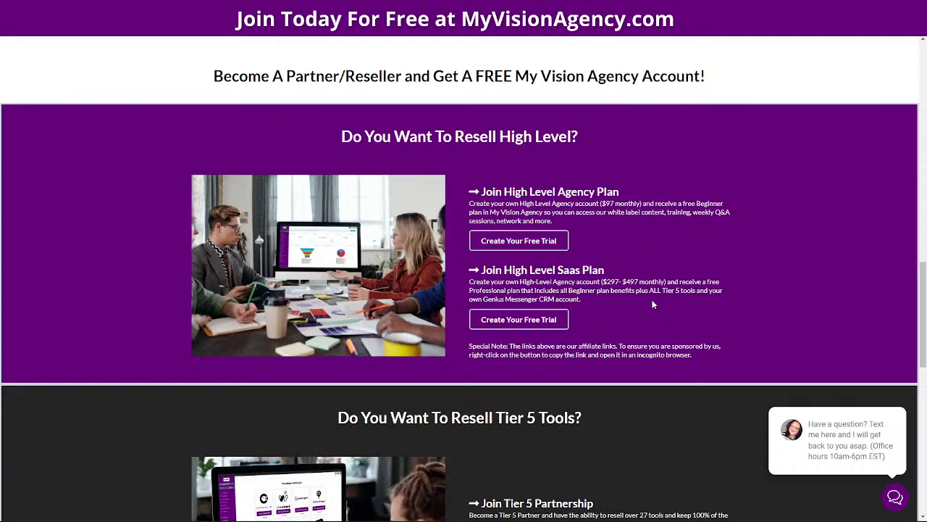
Open the checkout page for the Beginner plan's free trial from the pricing table
scroll(653, 305, up, 5)
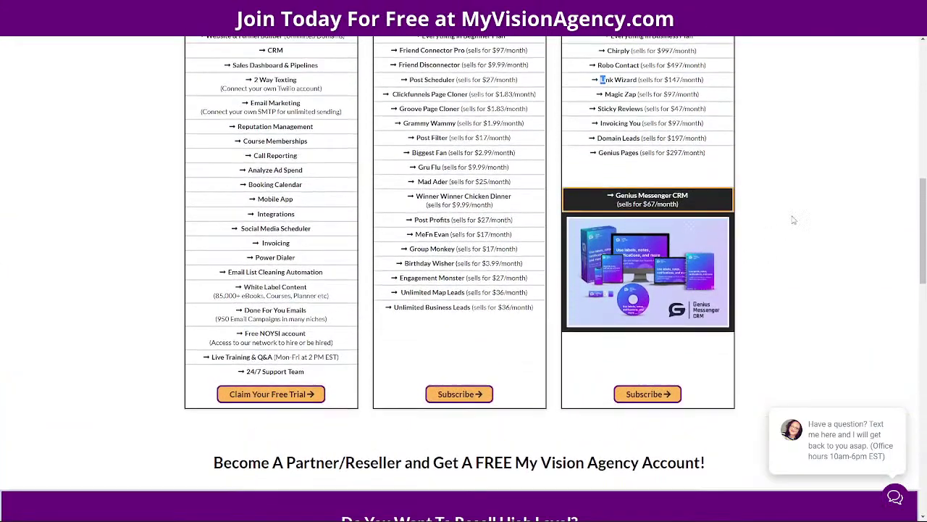
scroll(794, 219, up, 1)
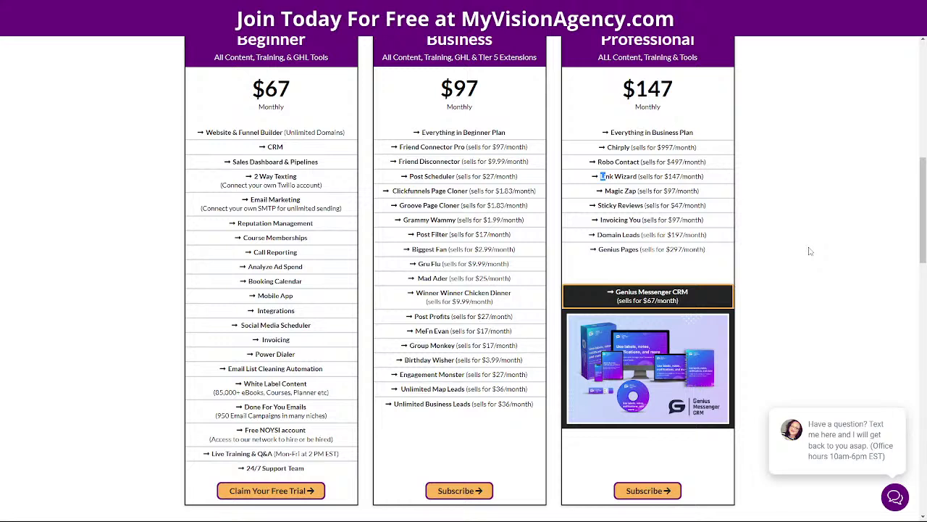
click(299, 491)
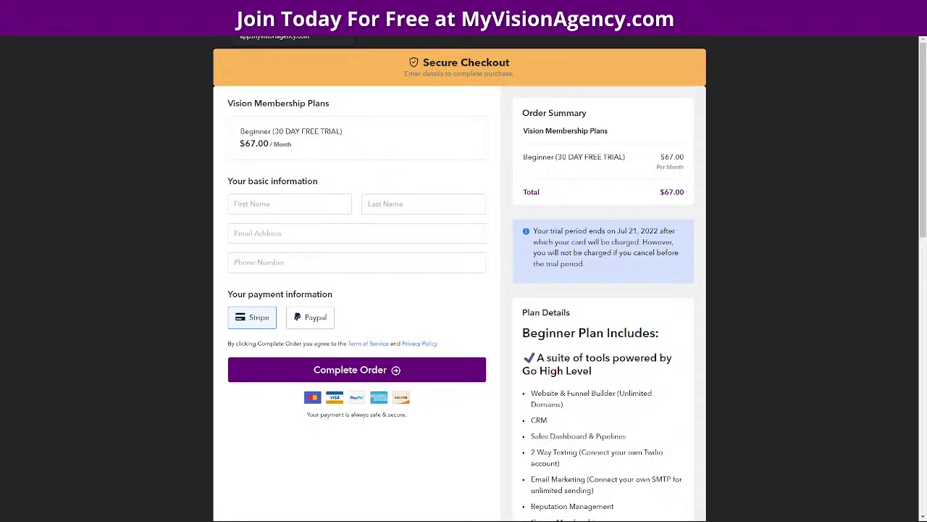
Switch to the agency account's automation workflows and open the 1.1 Beginner Plan workflow from the (1) My Vision Agency Plans folder
click(278, 7)
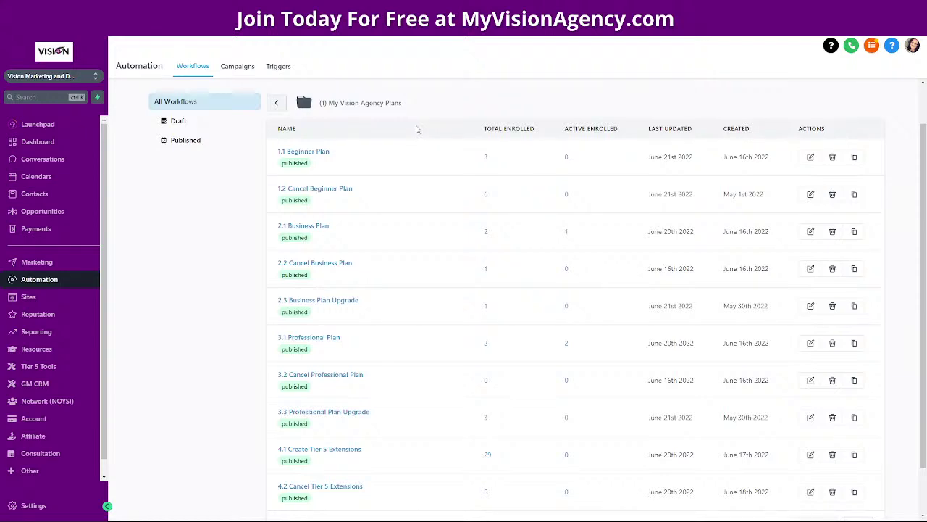
scroll(464, 214, down, 1)
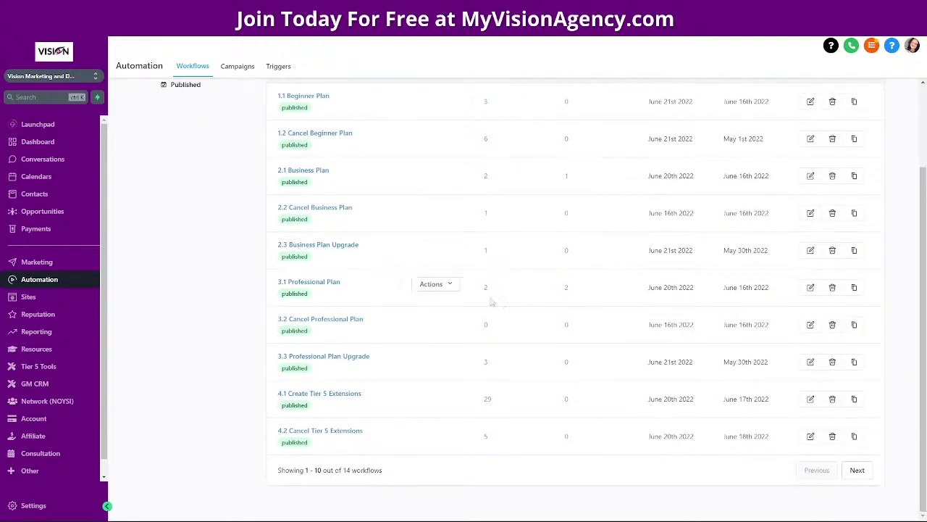
scroll(471, 311, up, 2)
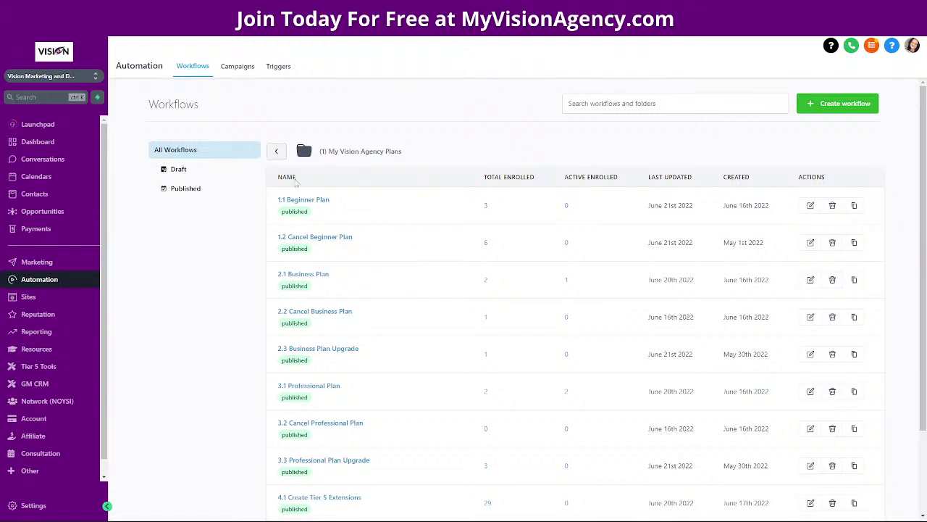
click(277, 151)
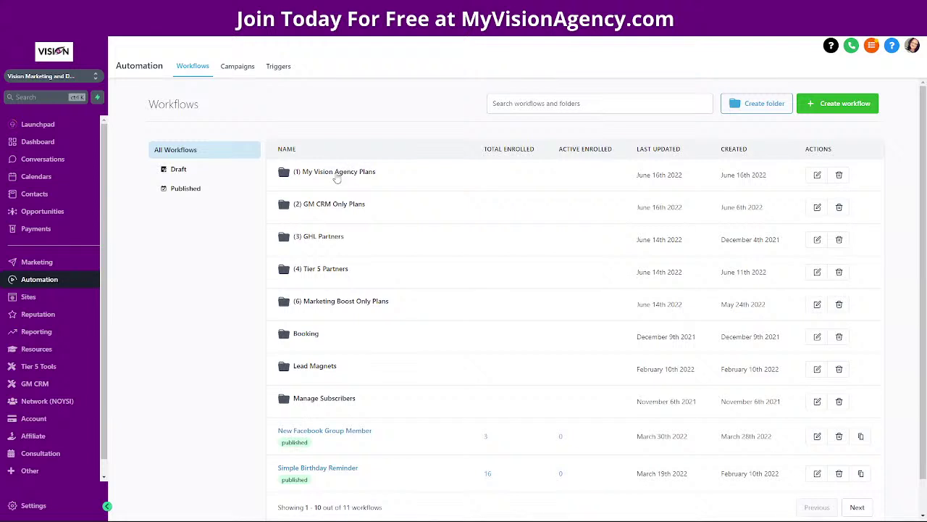
click(337, 178)
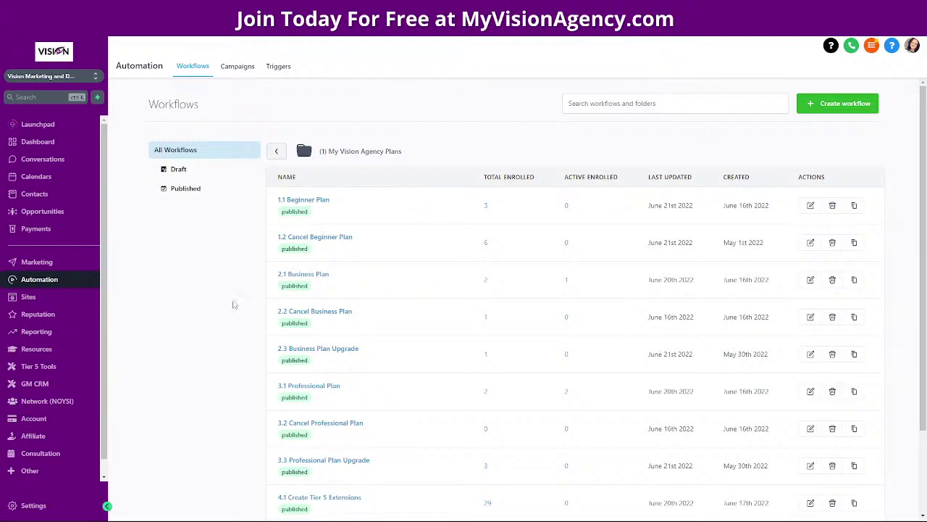
click(312, 205)
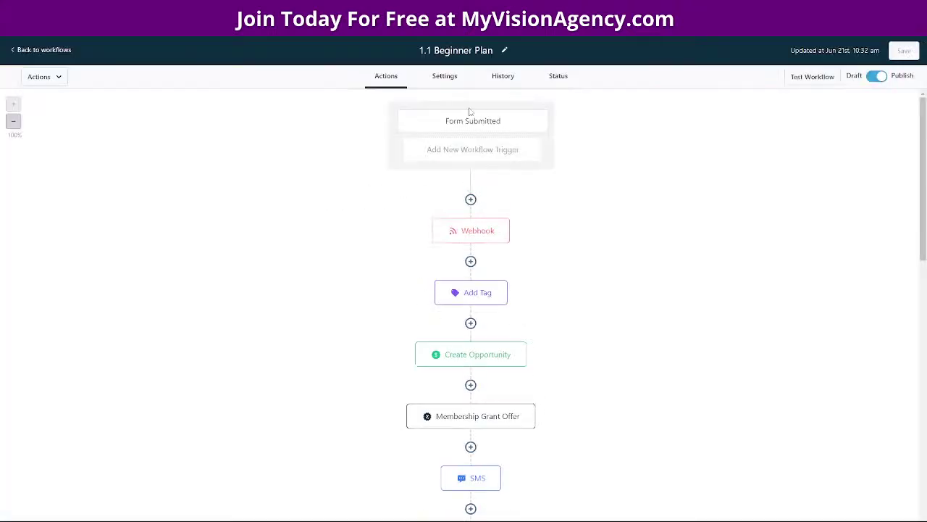
Rename the workflow's Form Submitted trigger to "Beginner Plan Form" and save both the trigger and the workflow
click(458, 122)
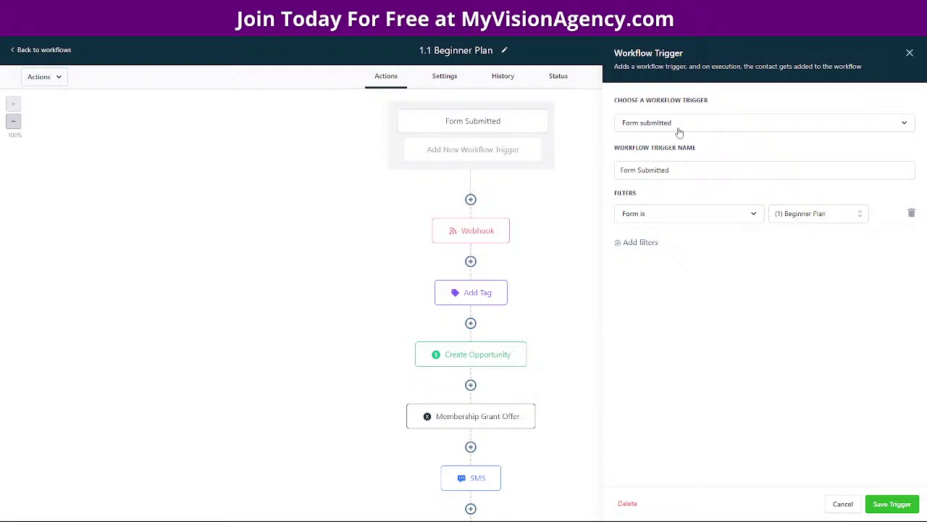
click(620, 125)
click(621, 123)
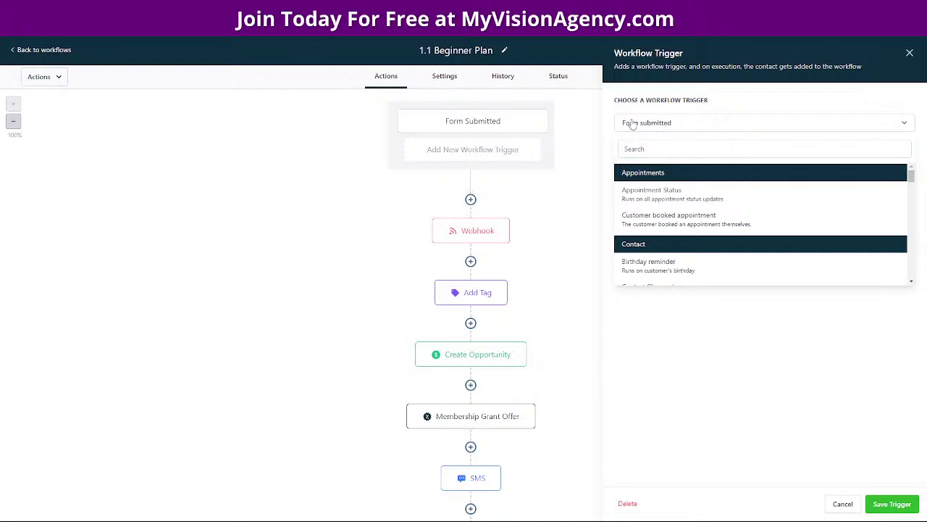
drag(667, 165, 607, 172)
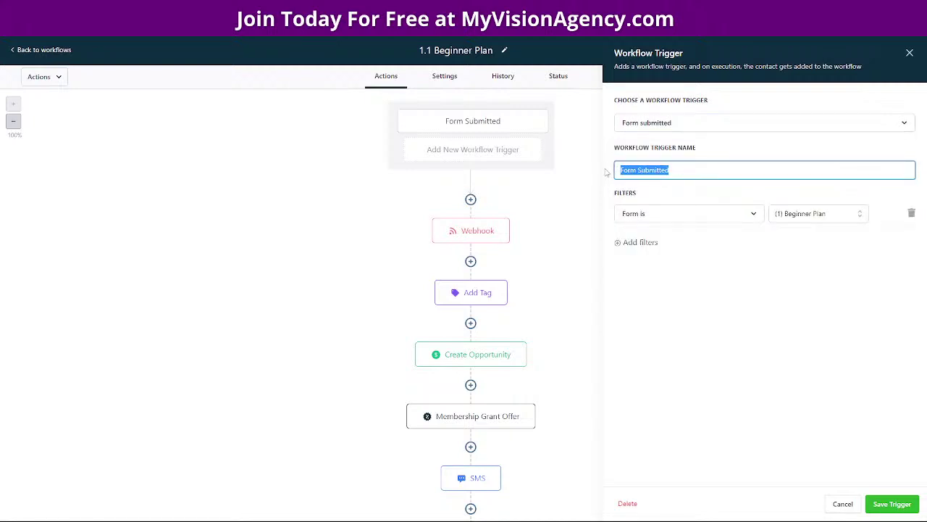
text(Begiiner)
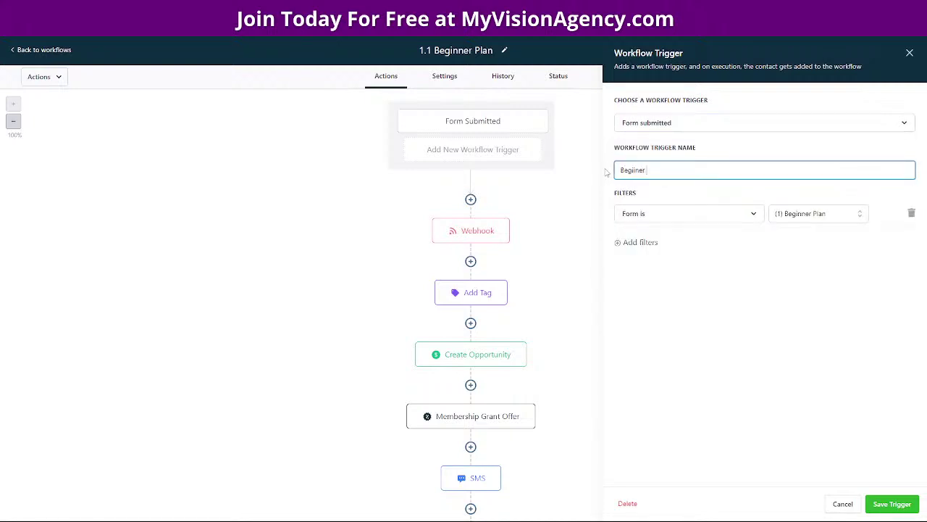
text(nn)
key(BackSpace)
text(er Plan FOrm)
click(641, 194)
double_click(668, 170)
text(Form)
click(715, 279)
click(895, 511)
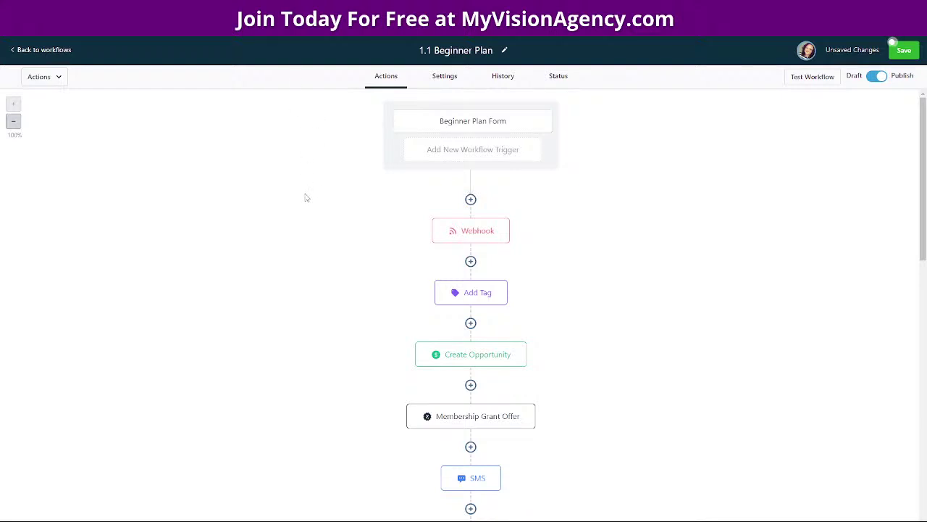
click(900, 50)
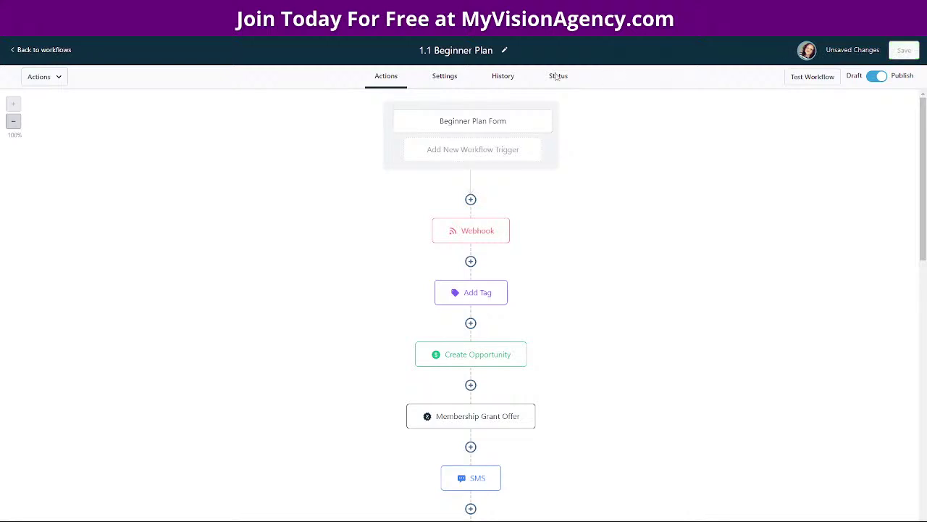
Leave the workflow and look through the Tier 5 browser extensions offered on the Tier 5 Tools page
click(47, 51)
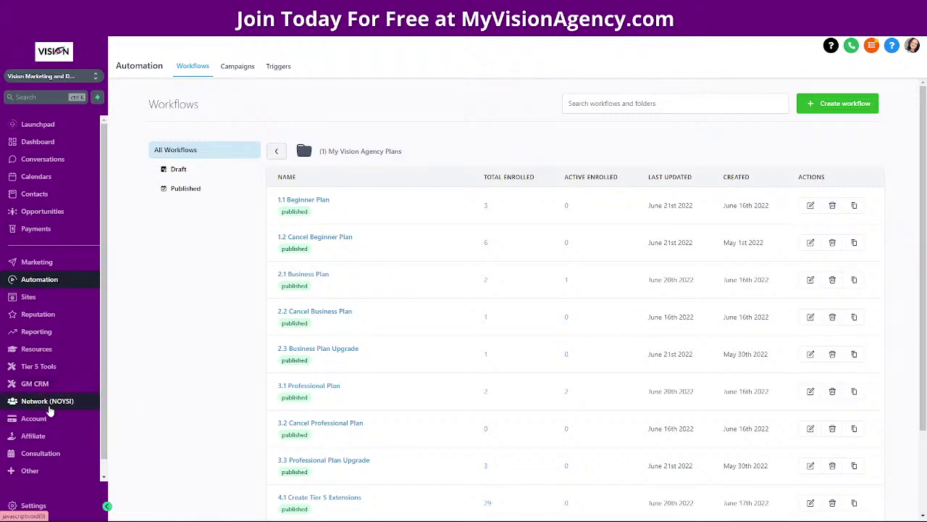
click(41, 368)
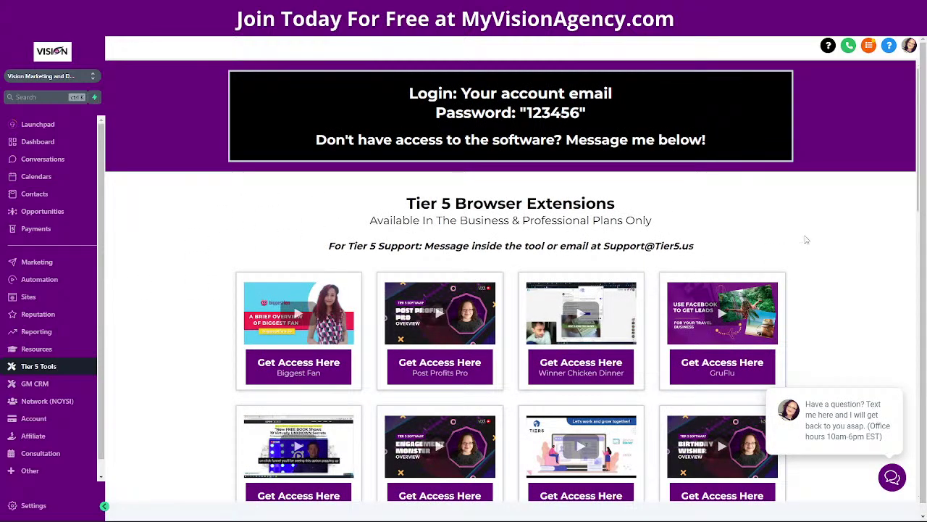
scroll(831, 237, down, 4)
scroll(844, 235, down, 2)
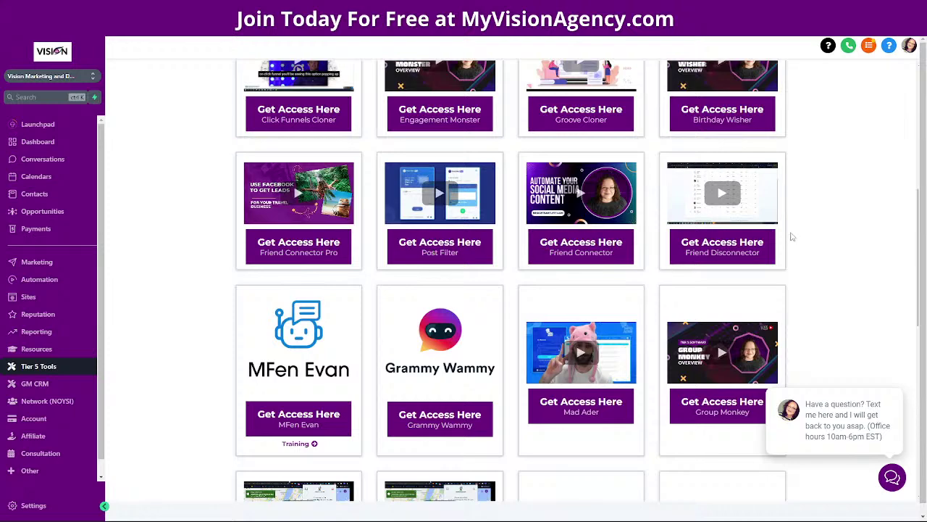
scroll(815, 232, down, 2)
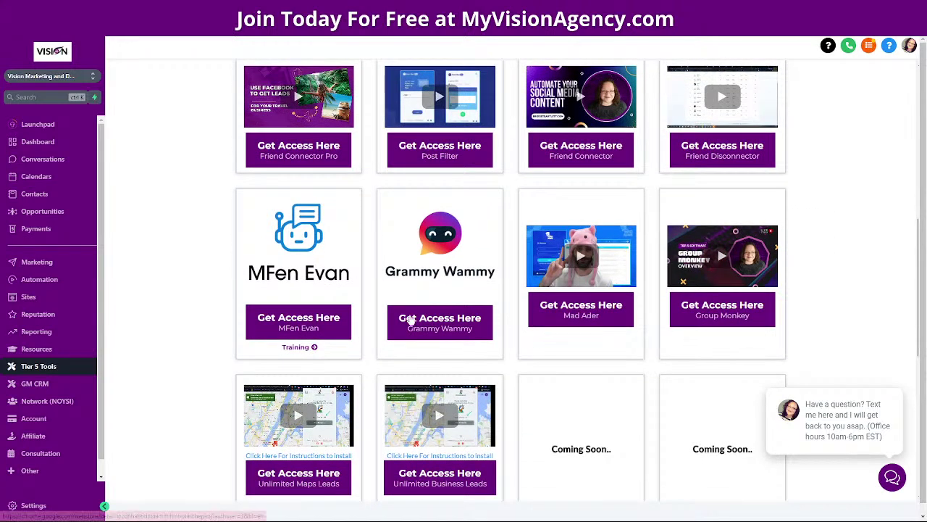
scroll(826, 259, down, 2)
scroll(837, 249, up, 5)
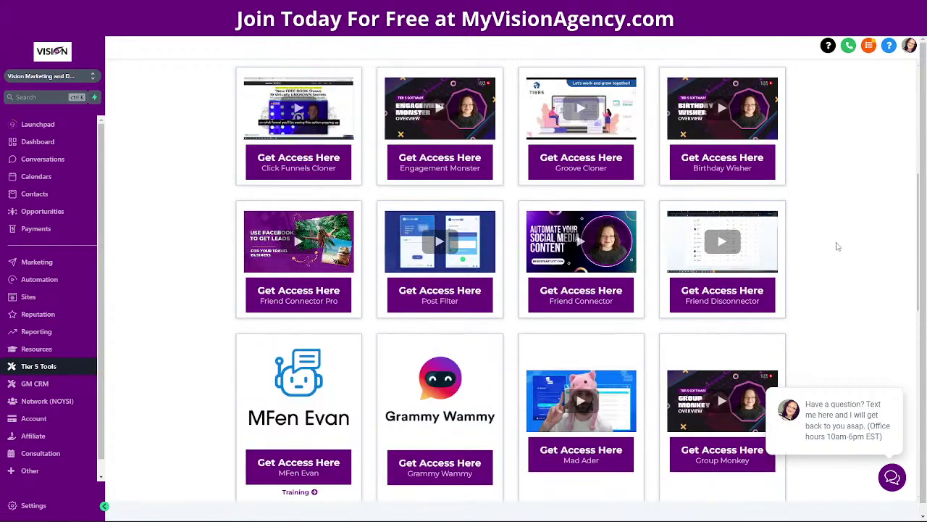
scroll(833, 246, up, 6)
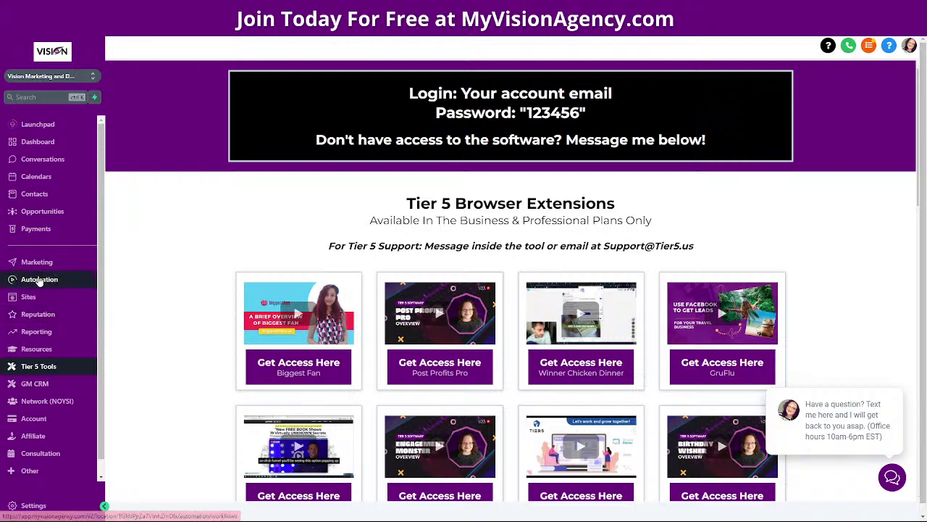
Return to the automation workflows and open 1.1 Beginner Plan from the (1) My Vision Agency Plans folder
click(39, 280)
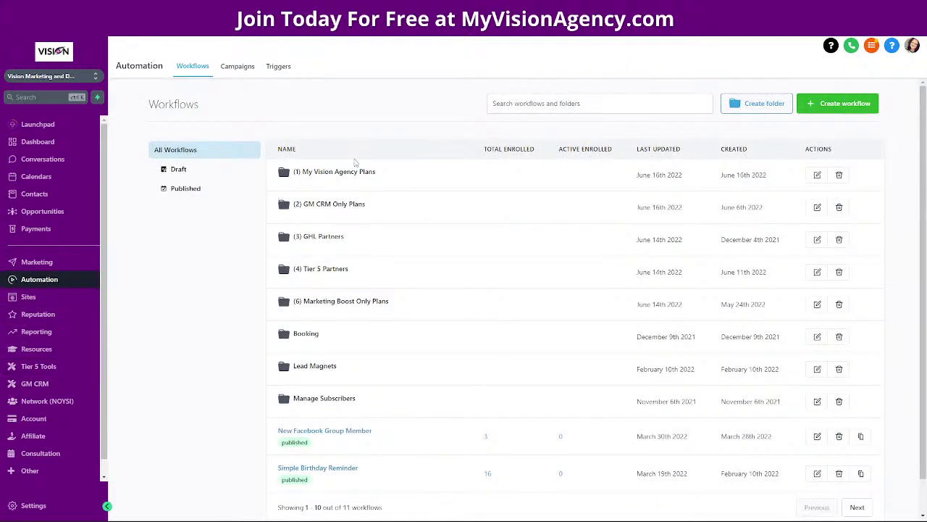
click(347, 172)
click(304, 203)
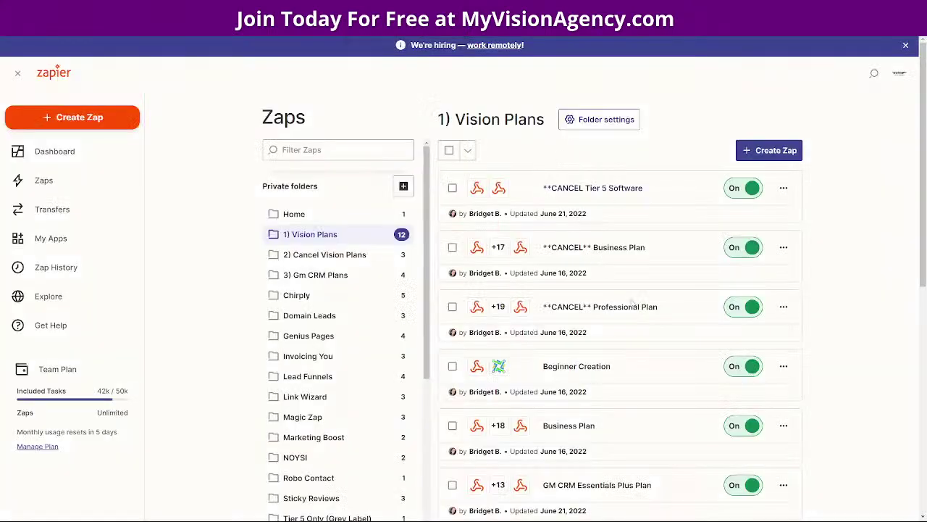
In Zapier, open the Beginner Creation zap from the 1) Vision Plans folder
scroll(630, 301, down, 1)
scroll(620, 295, down, 1)
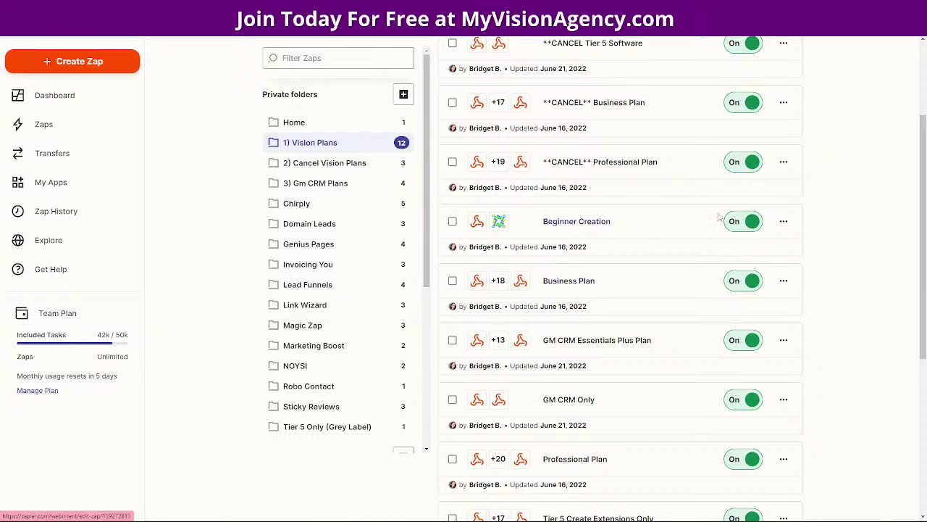
click(586, 223)
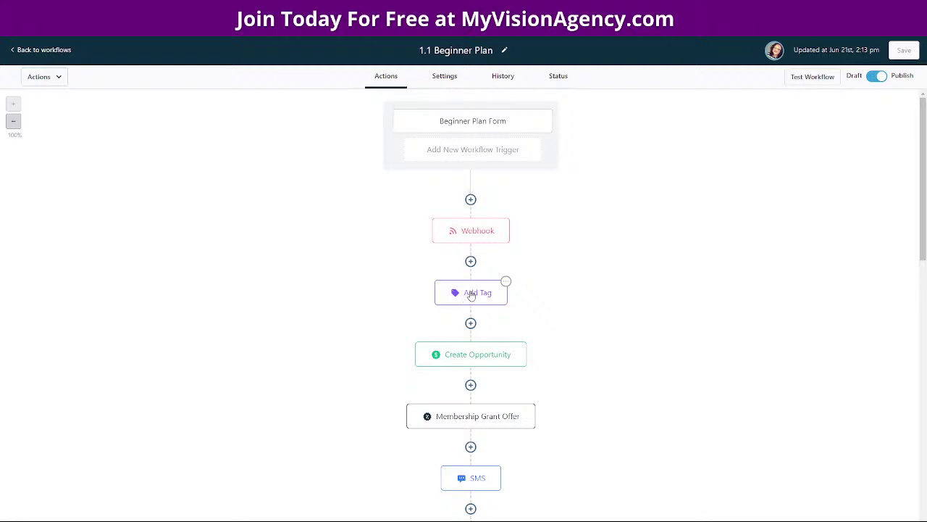
Back in the 1.1 Beginner Plan workflow, review the Add Tag and Create Opportunity action settings without changing them
click(471, 293)
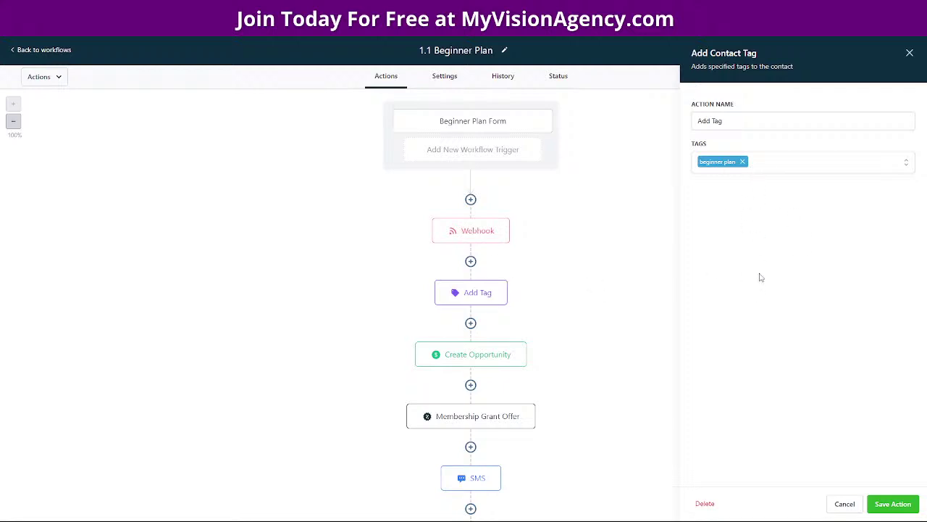
click(490, 355)
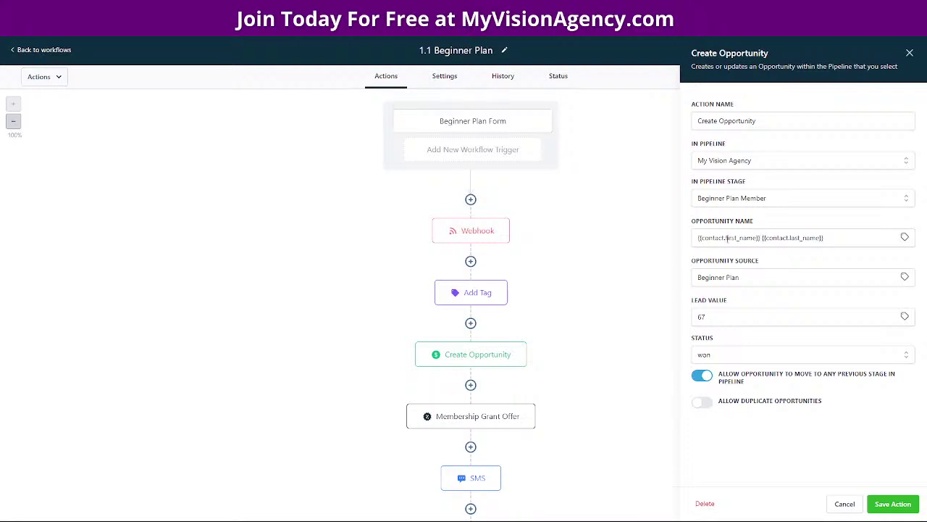
triple_click(758, 276)
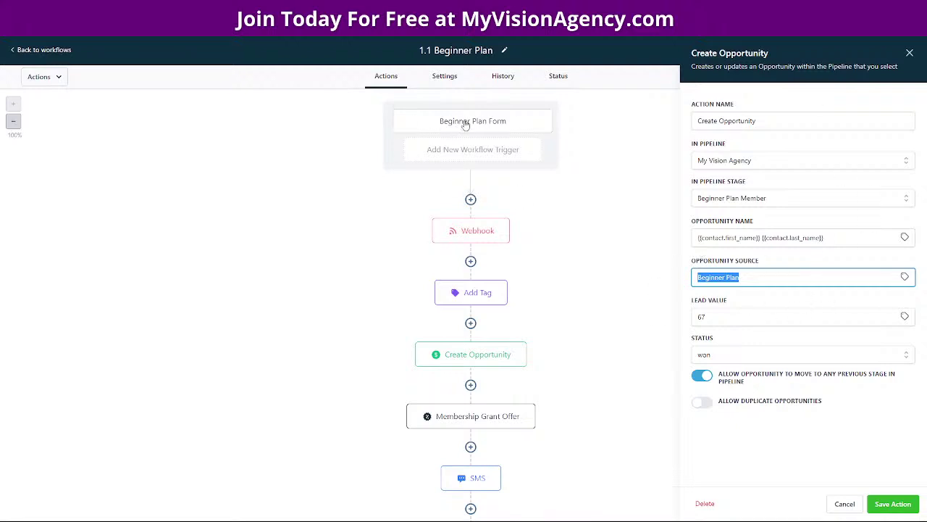
click(841, 506)
Check which membership product the Membership Grant Offer action gives the contact
scroll(478, 377, down, 1)
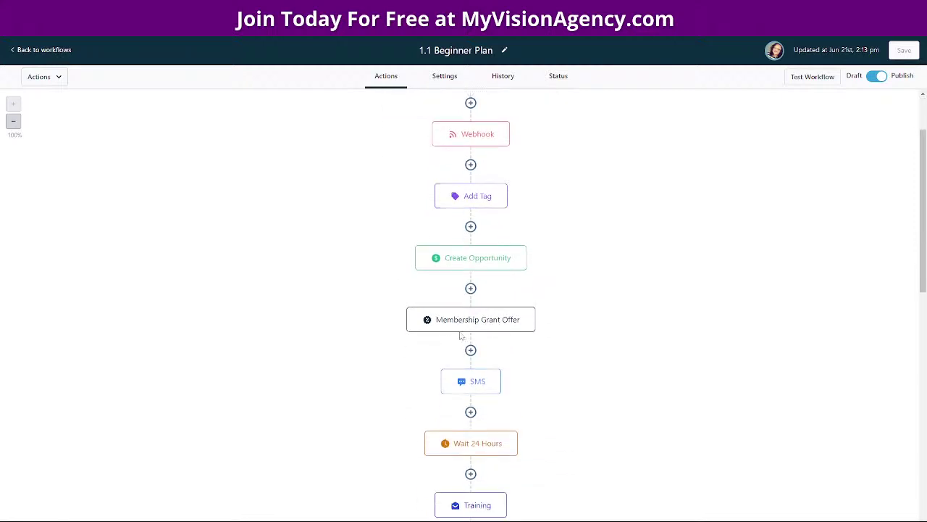
click(533, 308)
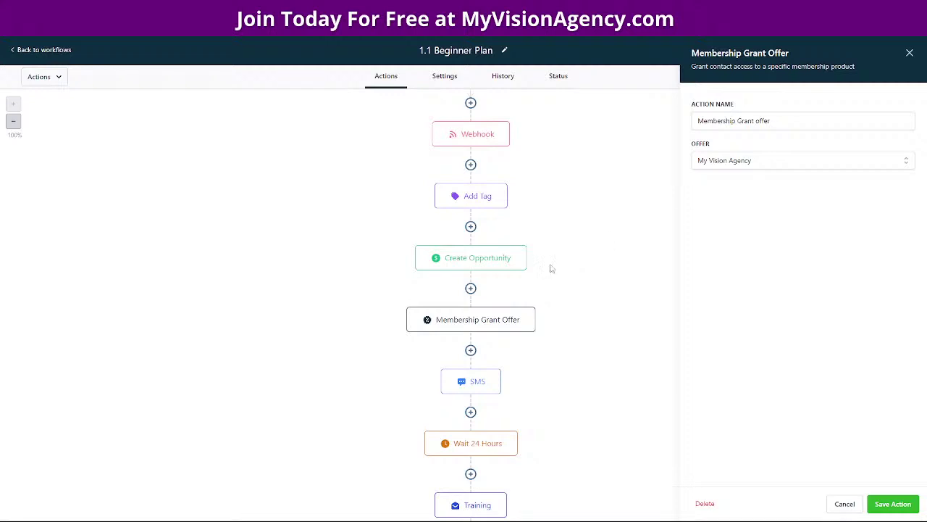
click(910, 55)
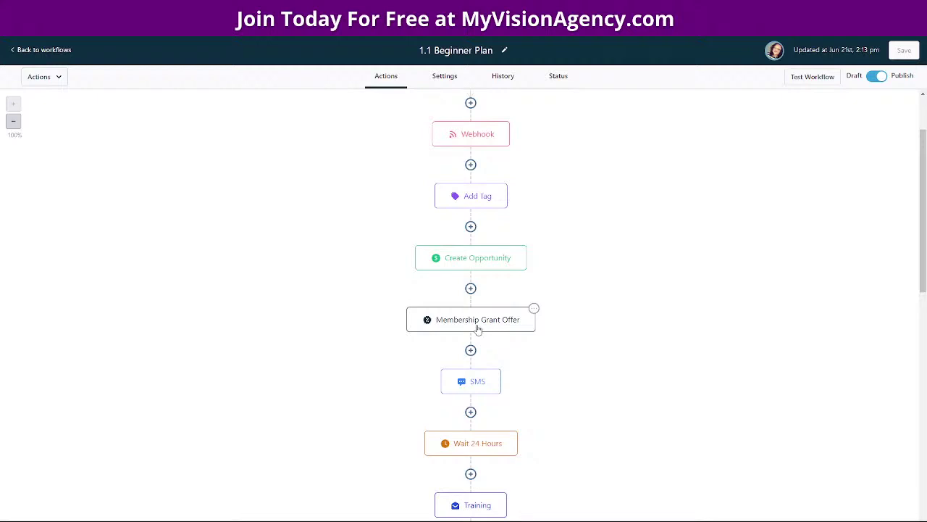
scroll(650, 323, down, 2)
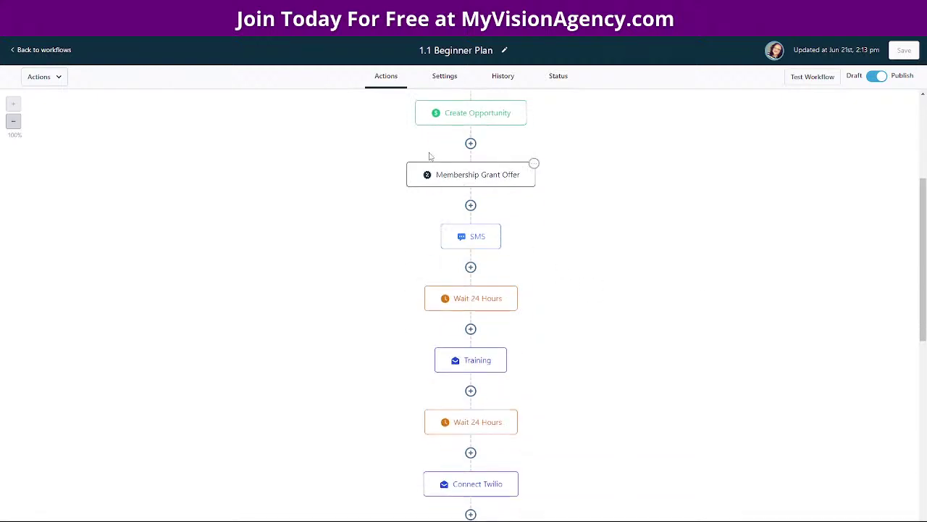
click(477, 180)
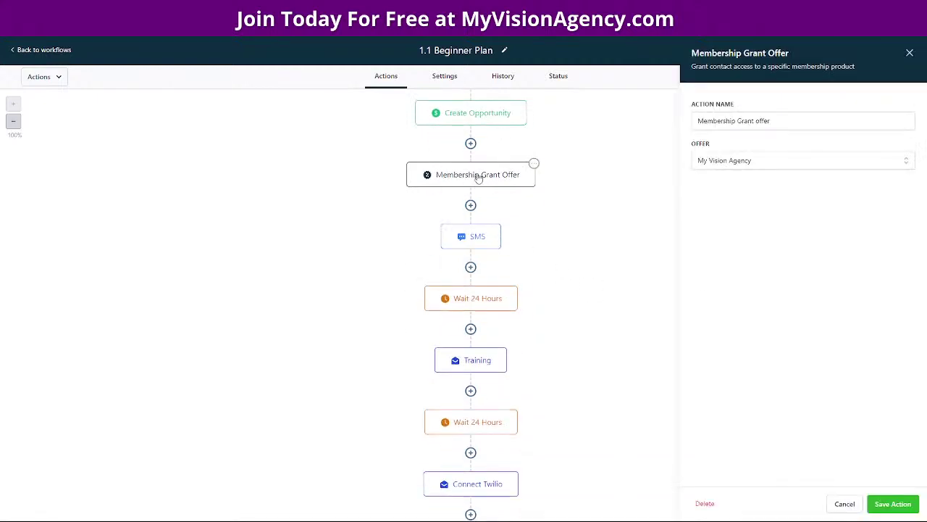
Read the welcome message in the SMS action, then recheck the Membership Grant Offer action
click(480, 236)
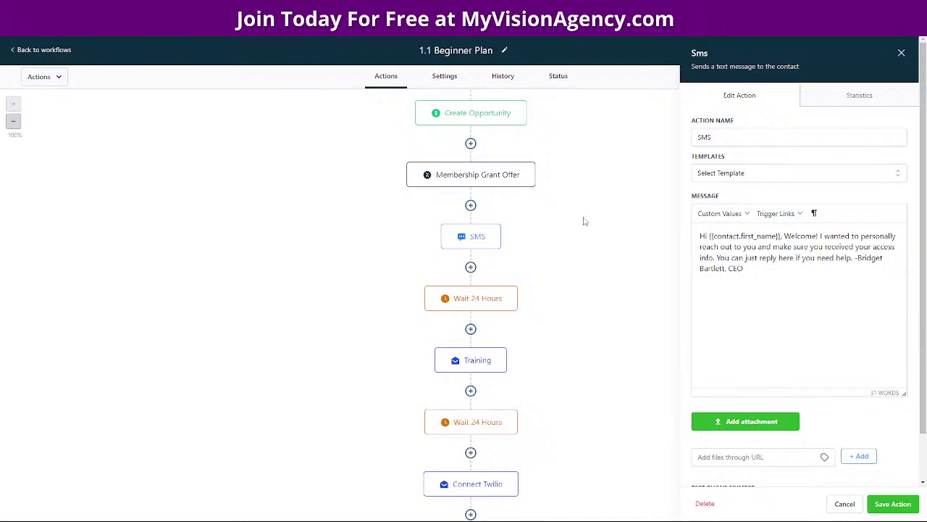
scroll(581, 219, up, 3)
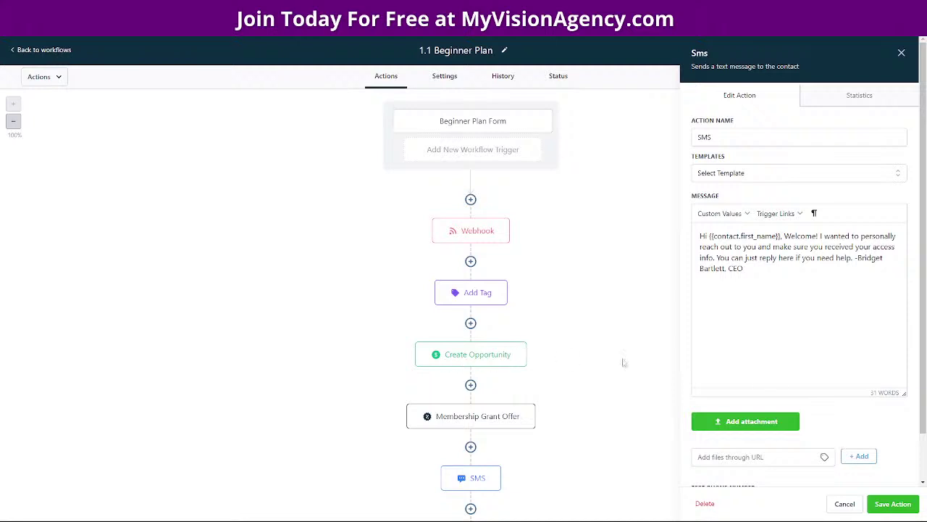
scroll(573, 333, down, 2)
scroll(604, 331, down, 2)
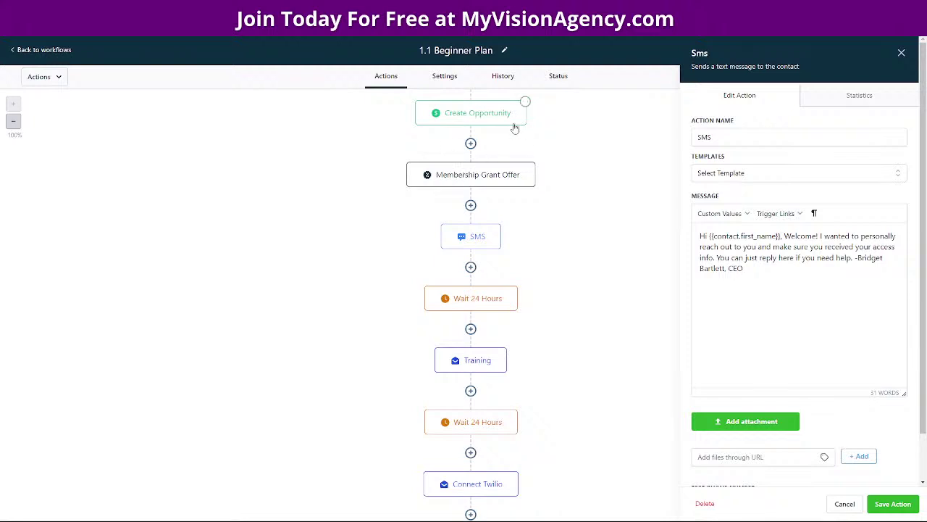
click(483, 181)
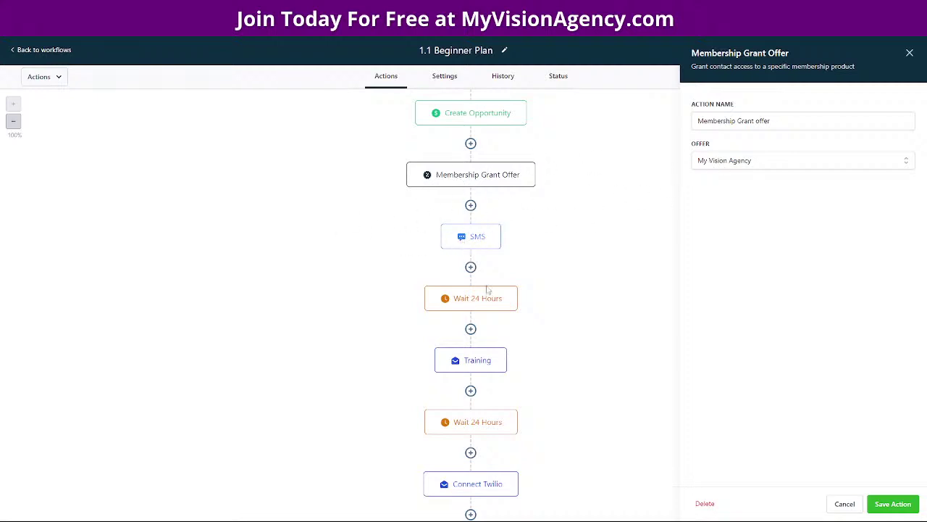
Inspect the name, delay and time unit options of the first Wait 24 Hours action, then close it unchanged
click(465, 306)
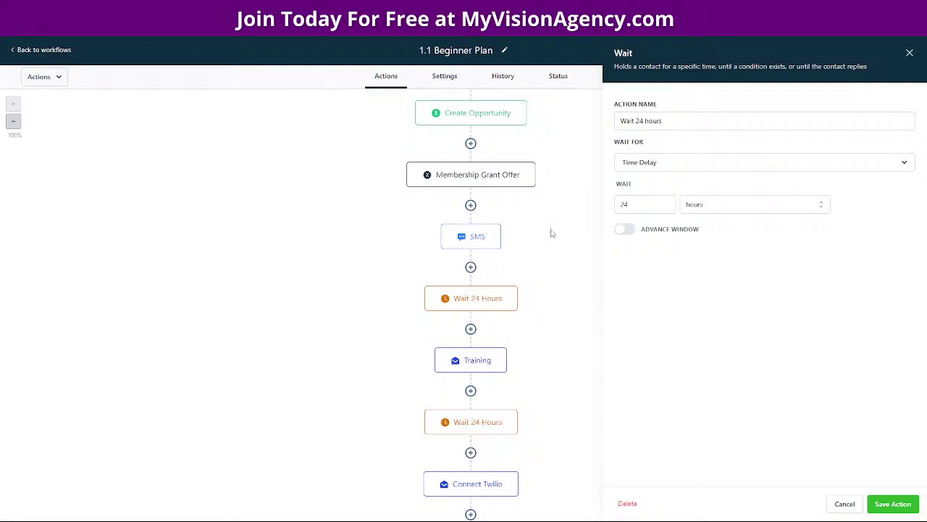
scroll(547, 250, up, 1)
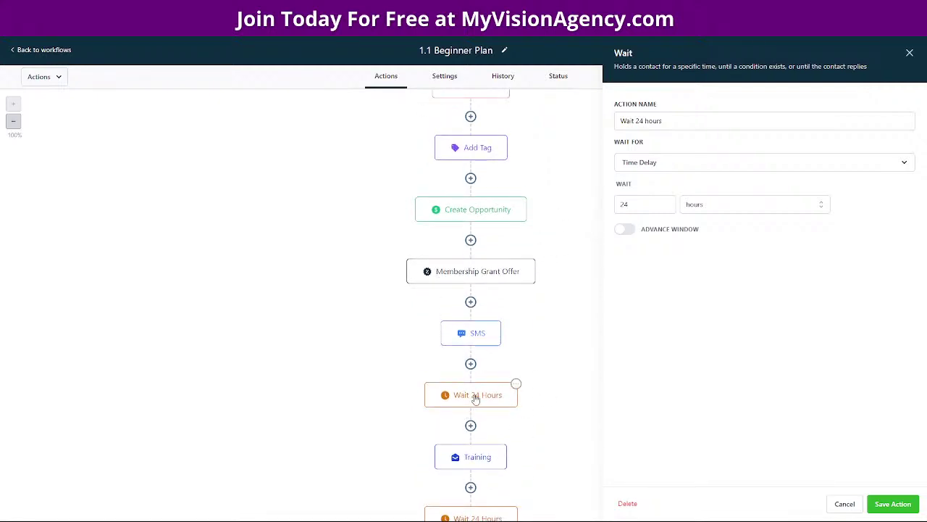
click(713, 205)
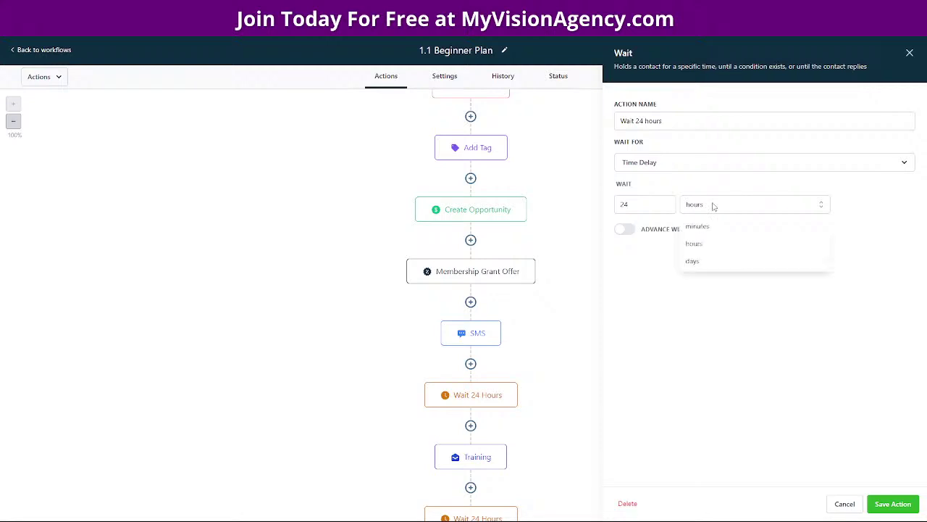
triple_click(674, 121)
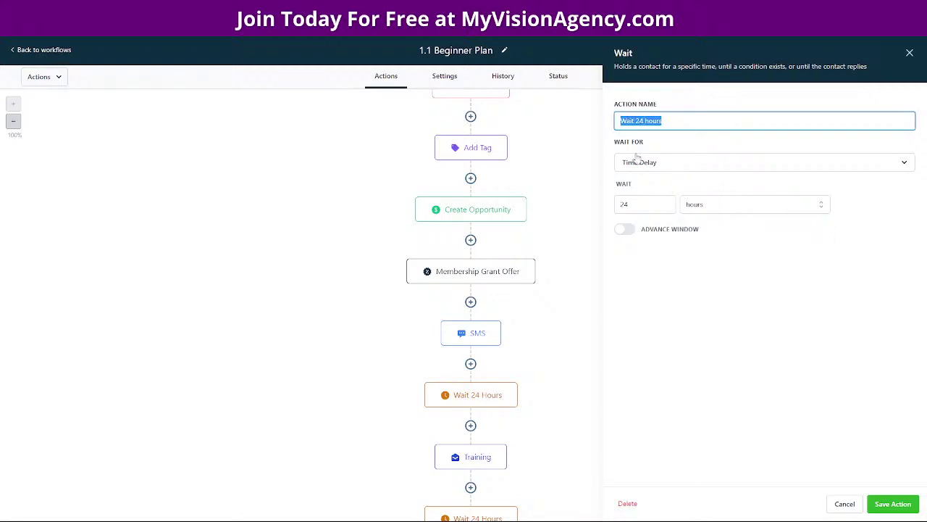
click(470, 403)
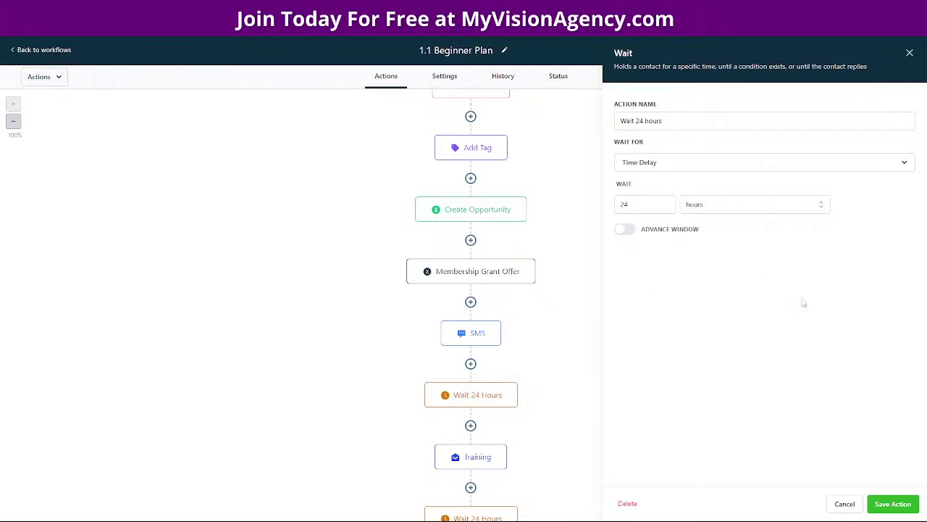
click(910, 52)
Open the Training email action and read its subject and message through to the signature
scroll(569, 395, down, 3)
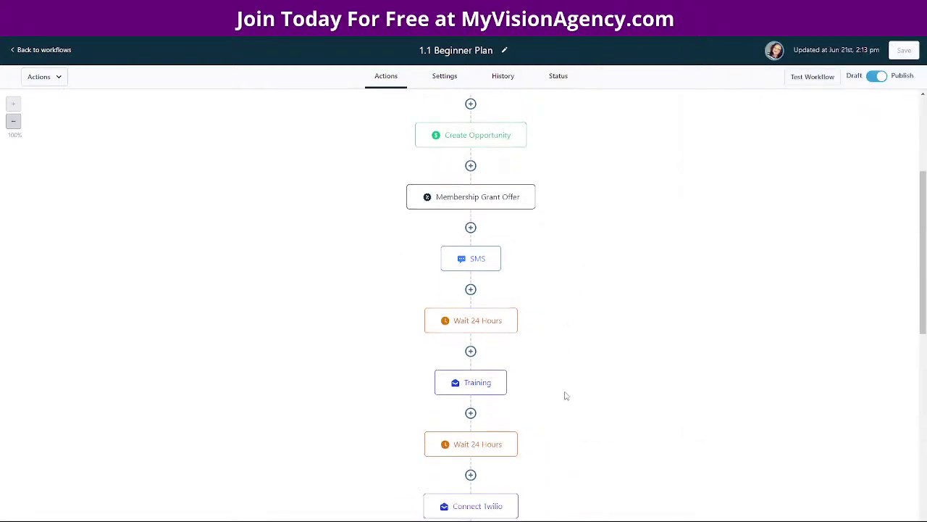
click(471, 264)
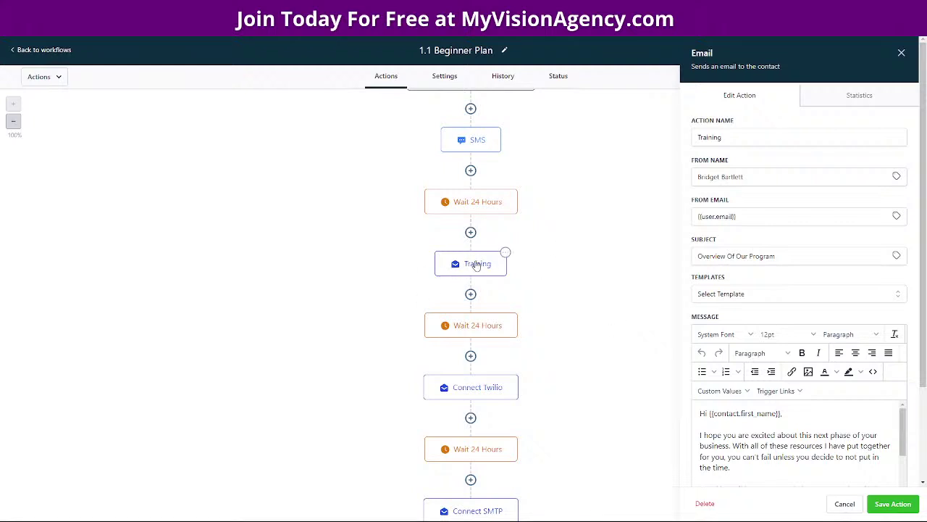
scroll(853, 417, down, 6)
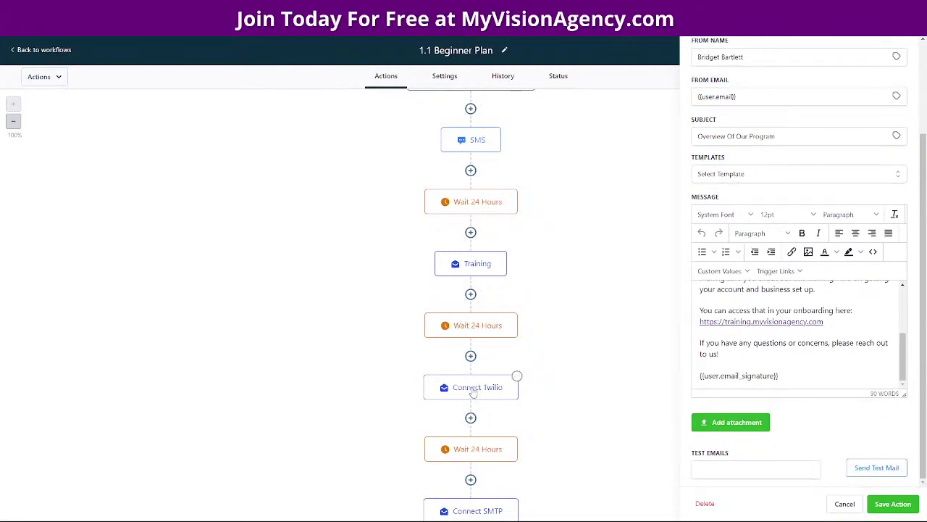
Open the Connect Twilio email action and read its onboarding message about connecting a phone number
click(475, 388)
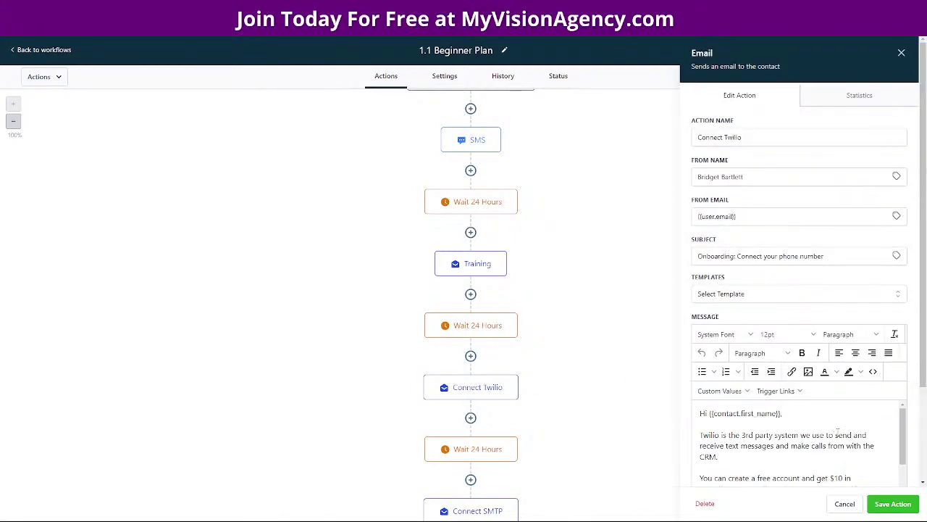
scroll(834, 431, down, 1)
scroll(845, 358, down, 4)
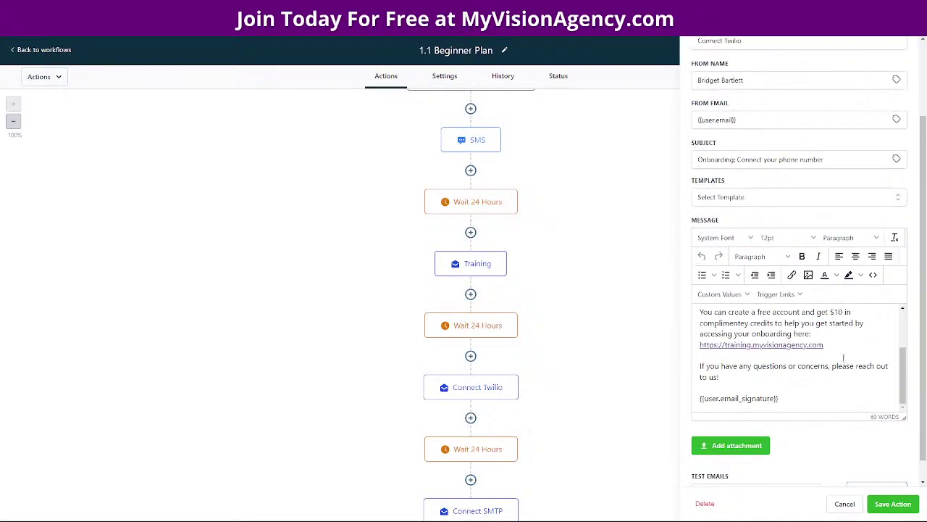
scroll(826, 385, up, 3)
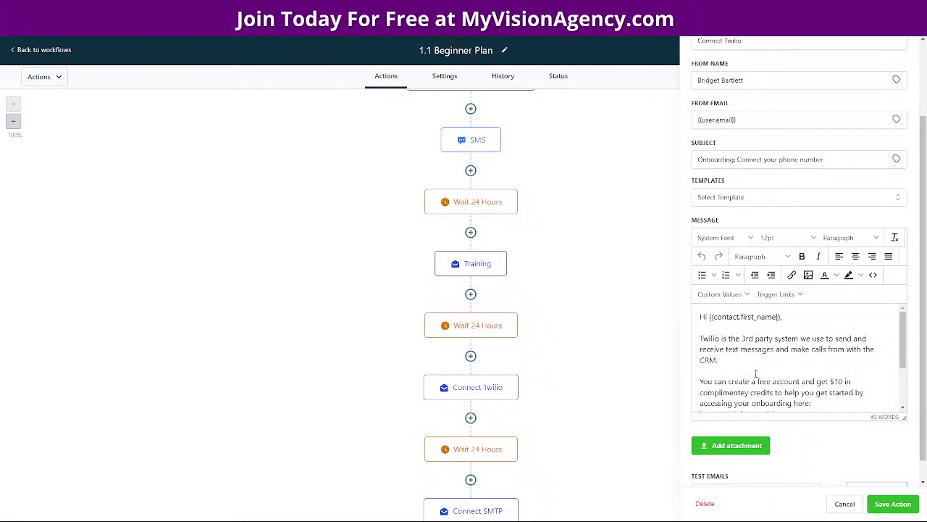
scroll(757, 372, down, 2)
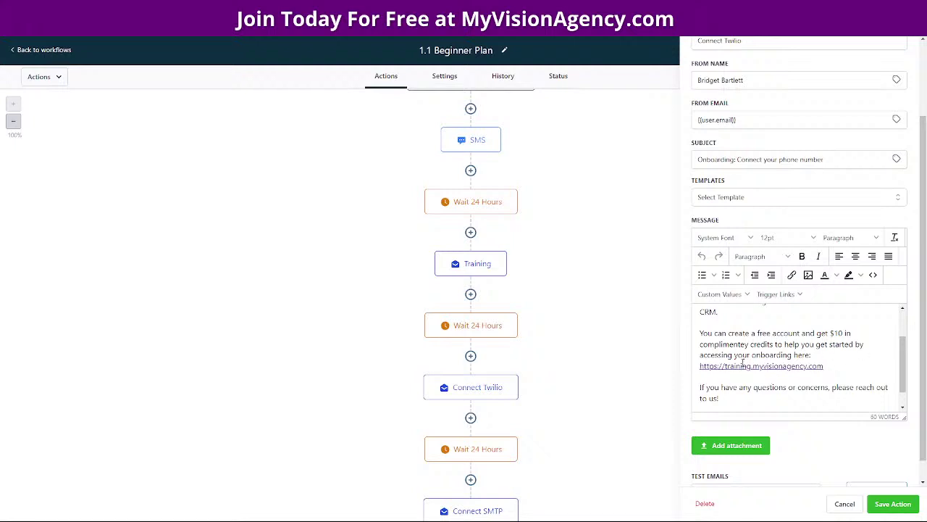
scroll(517, 377, down, 3)
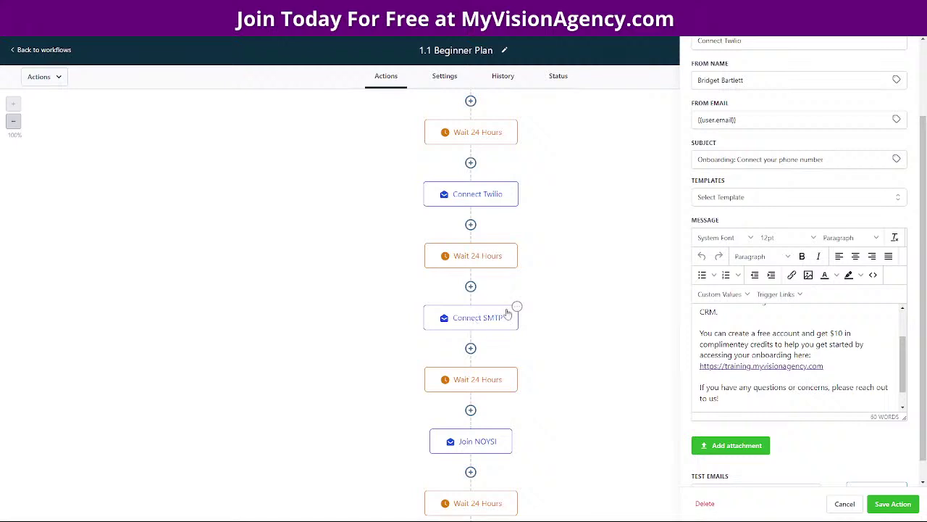
Open the Connect SMTP email action and read its onboarding message about connecting an email address
click(482, 320)
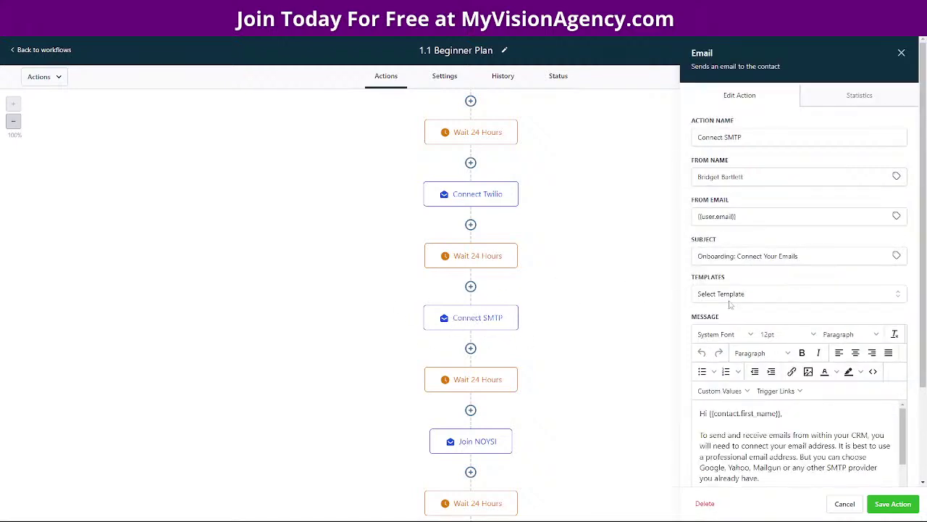
scroll(833, 445, down, 1)
scroll(817, 447, up, 1)
scroll(788, 456, down, 2)
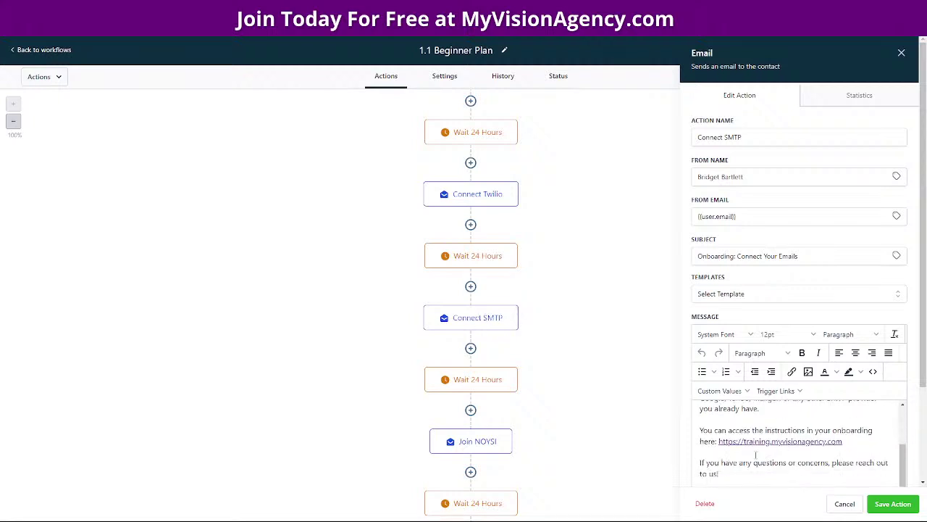
Open the Join NOYSI email action and read its message about the member network and complimentary account
click(458, 385)
click(486, 442)
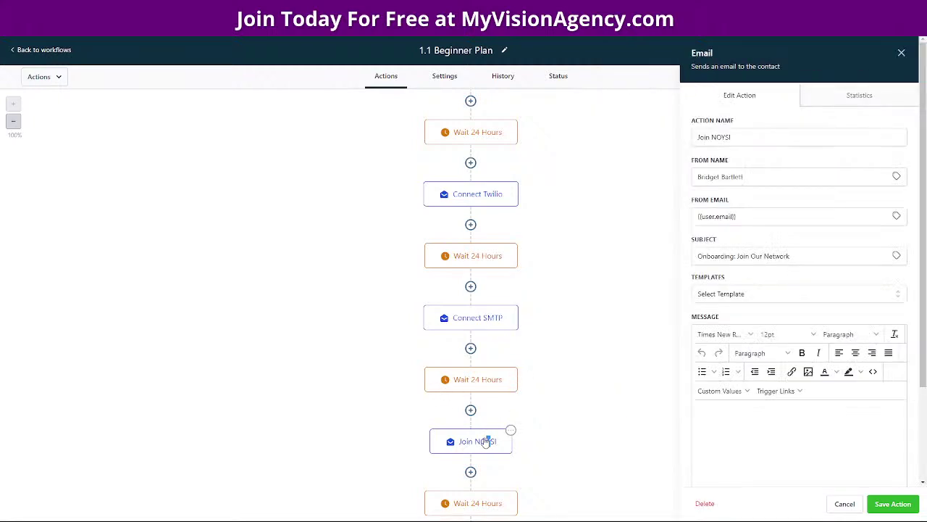
scroll(873, 417, down, 1)
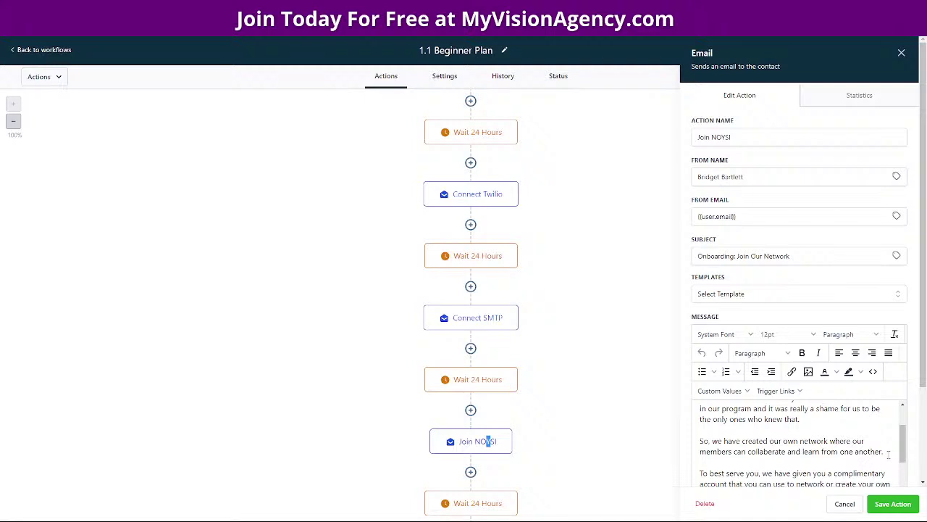
scroll(914, 421, down, 2)
scroll(838, 408, down, 3)
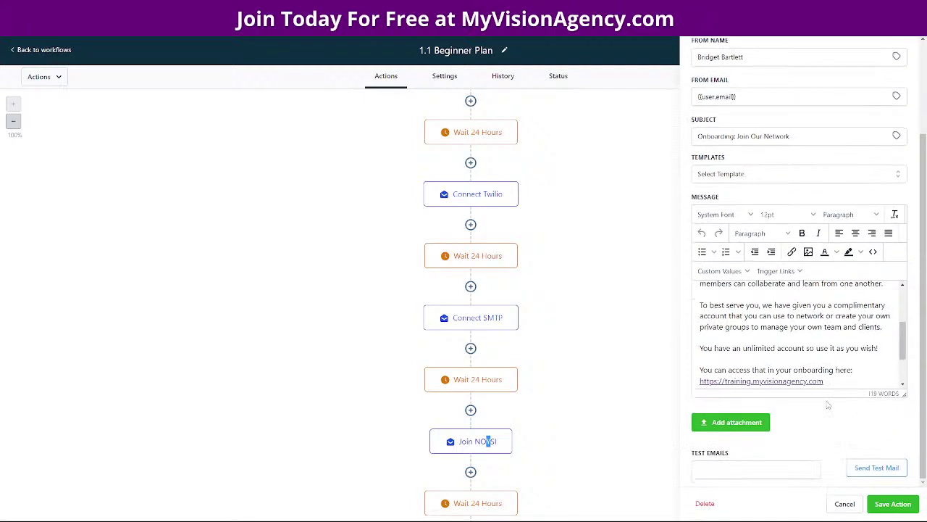
scroll(562, 439, down, 2)
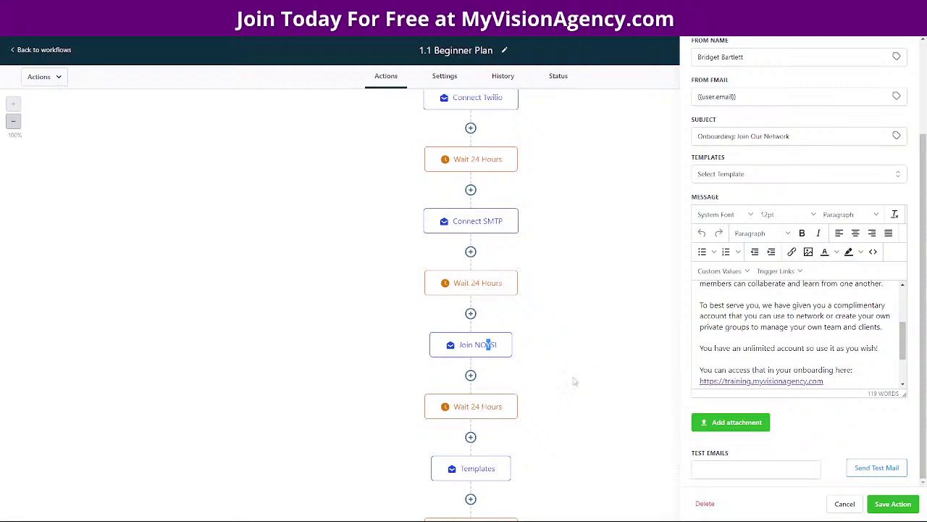
Open the Templates email action and read its message about the global templates through to the signature
click(468, 410)
click(481, 473)
scroll(778, 444, down, 5)
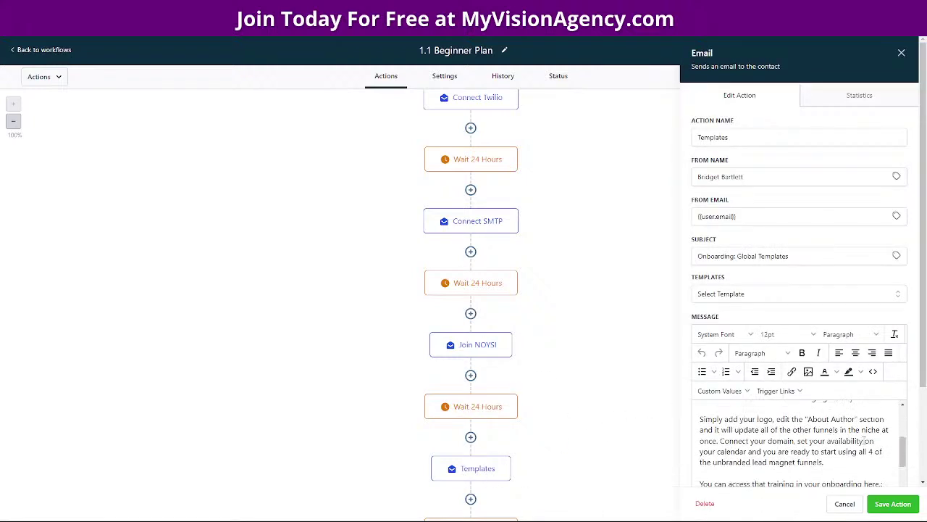
scroll(637, 431, down, 3)
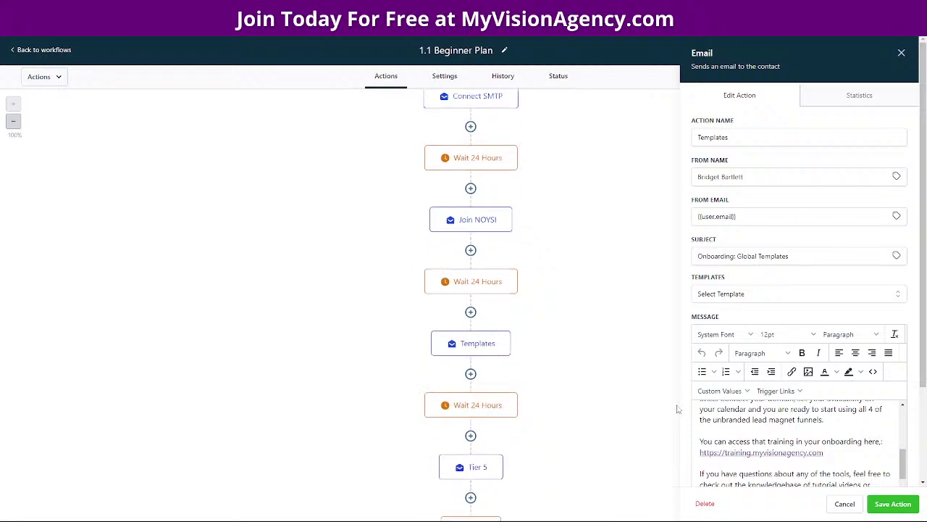
scroll(898, 432, down, 3)
scroll(750, 388, down, 3)
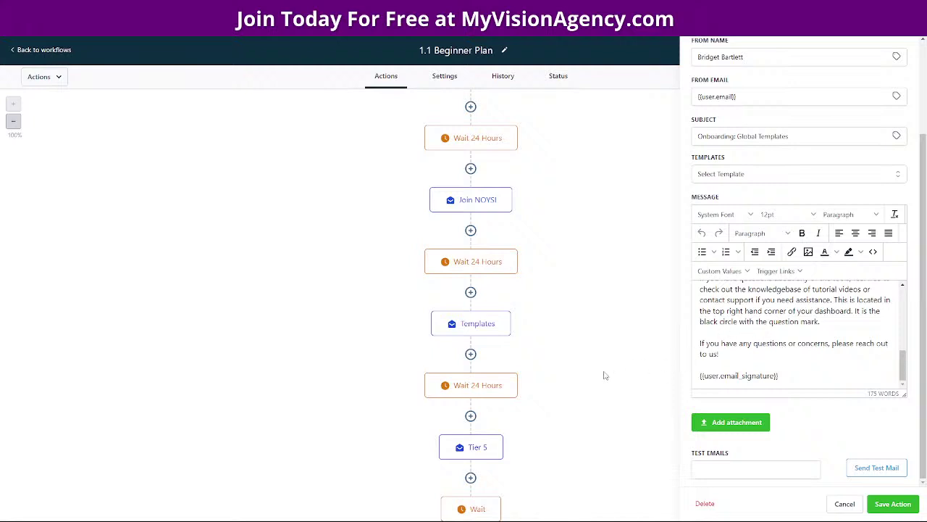
Open the Tier 5 email action and read its onboarding message about the Tier 5 software
click(474, 448)
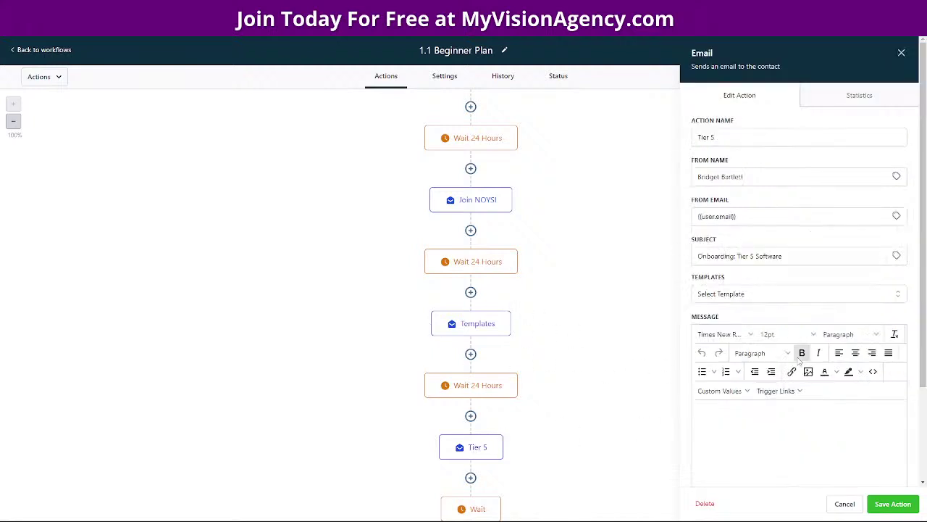
scroll(898, 434, down, 5)
scroll(918, 430, down, 2)
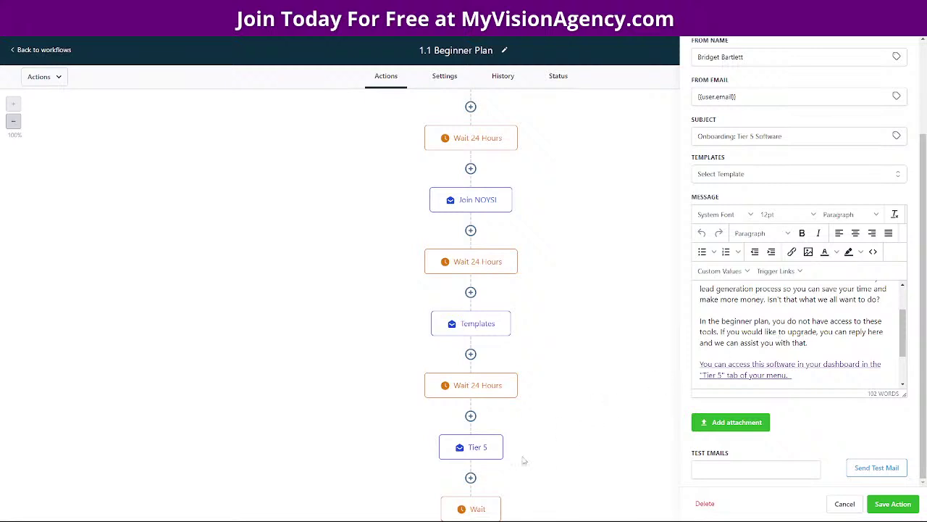
Look over the final Email action, then inspect the time delay of the Wait action before it
scroll(588, 417, down, 2)
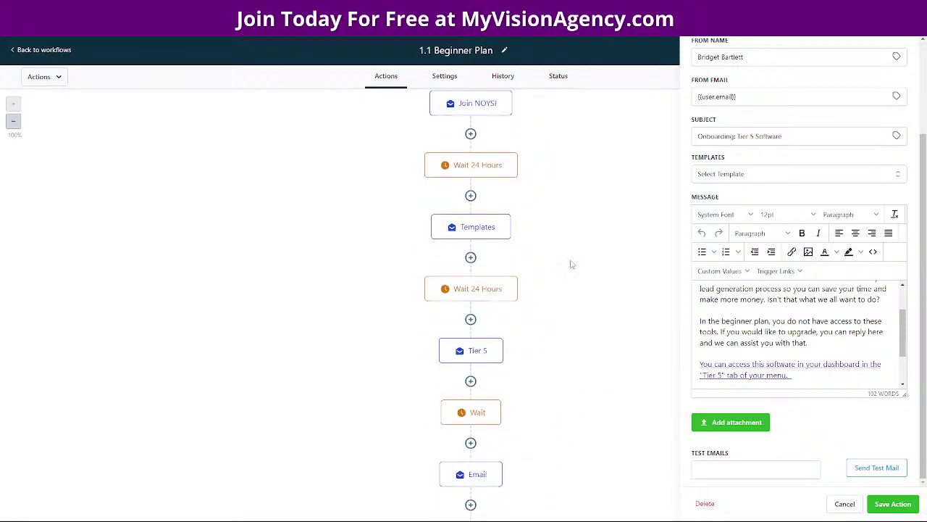
click(470, 478)
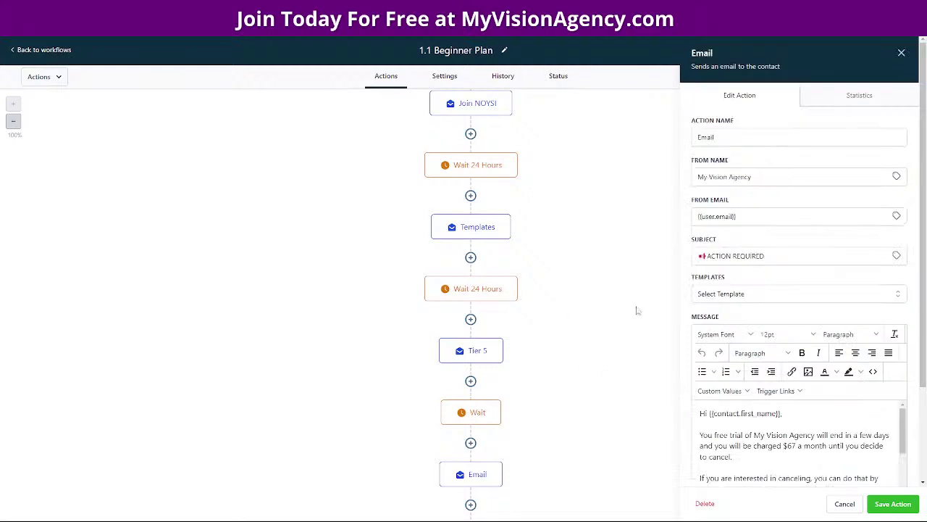
scroll(870, 428, down, 3)
scroll(869, 427, up, 3)
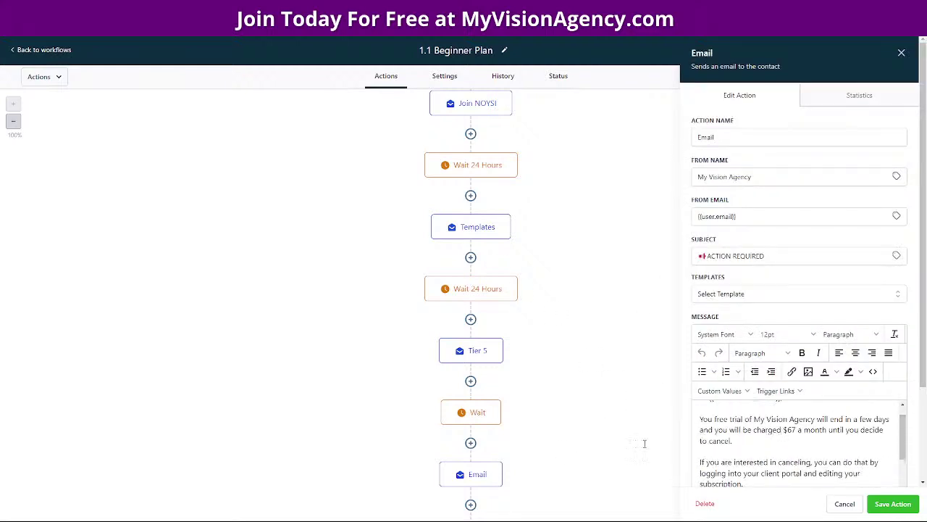
click(475, 411)
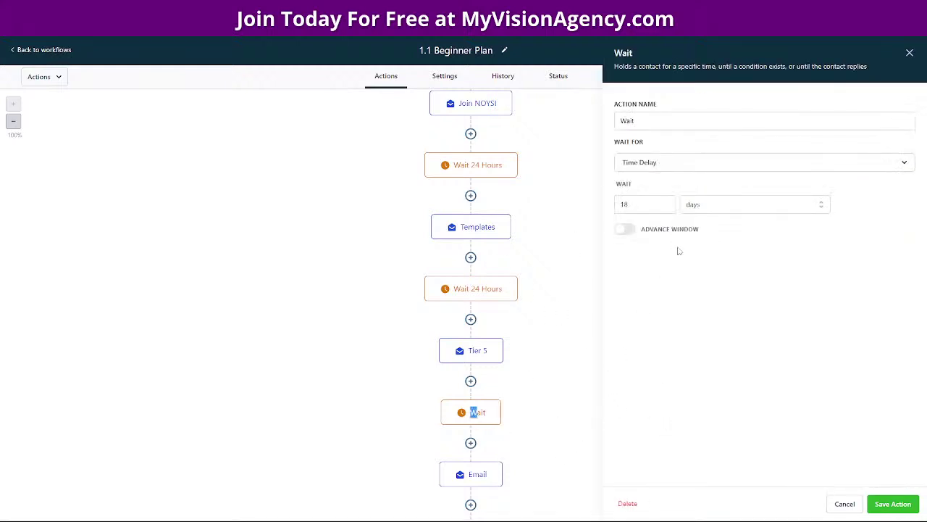
Reopen the final Email action, read its trial-ending message through to the end, and close it unchanged
click(458, 479)
scroll(914, 450, down, 2)
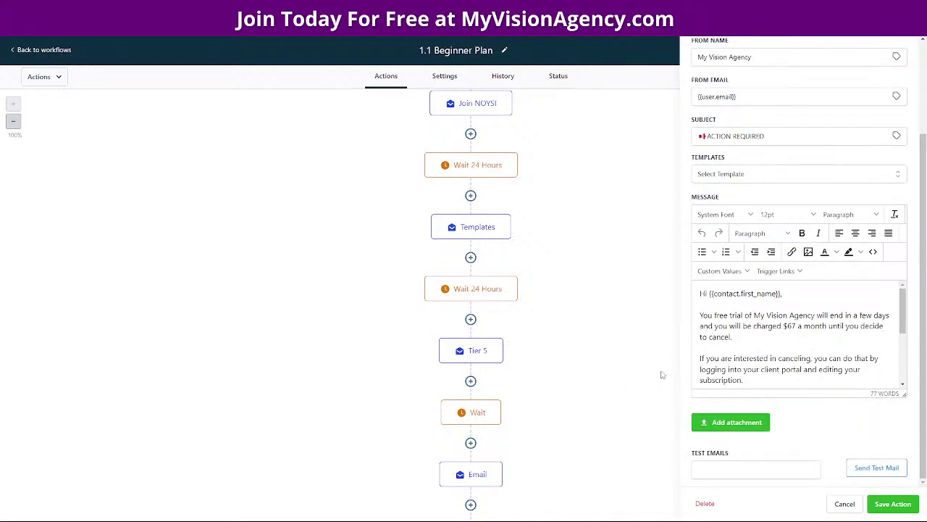
scroll(623, 405, down, 2)
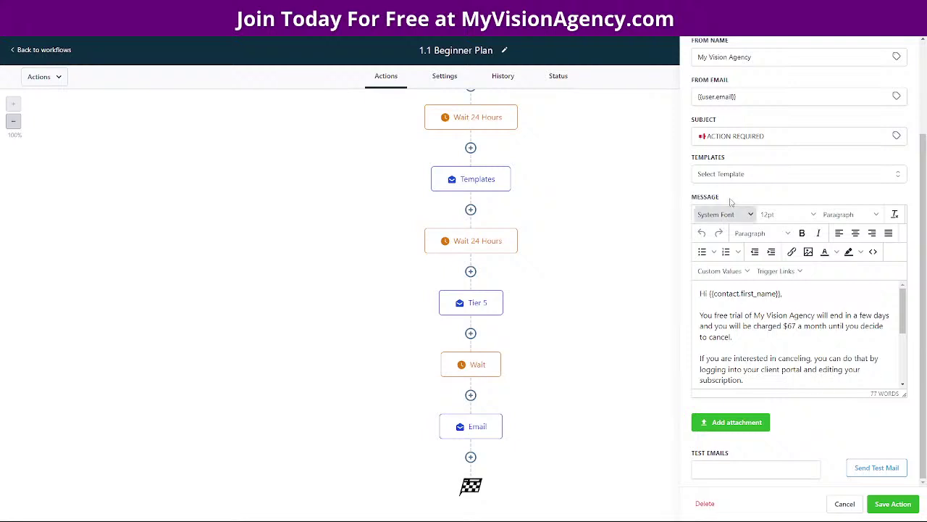
scroll(608, 292, up, 5)
scroll(797, 334, down, 4)
scroll(569, 378, down, 1)
scroll(568, 379, down, 5)
scroll(869, 217, up, 3)
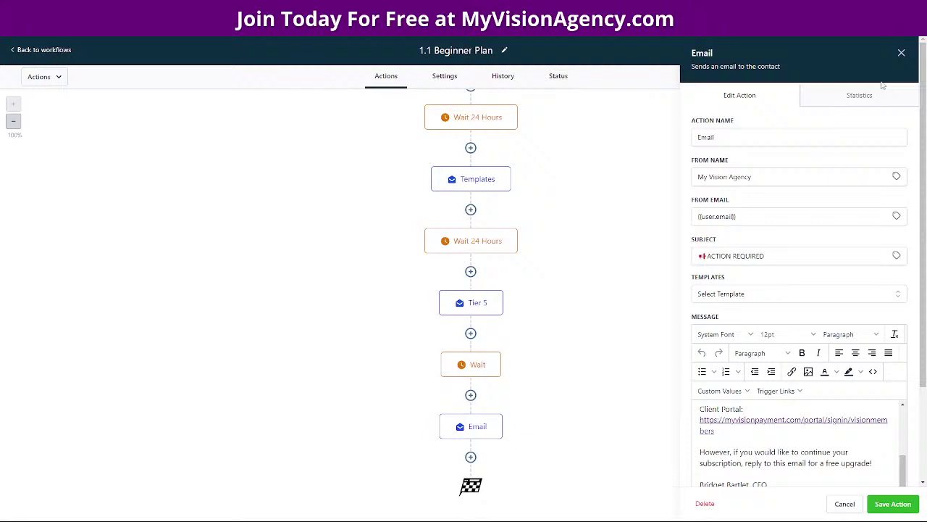
click(901, 54)
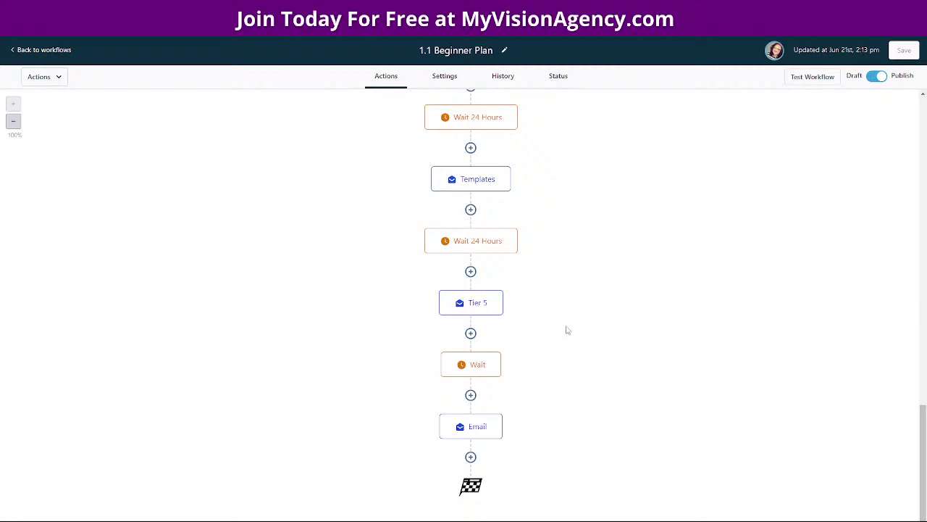
Review the sequence of onboarding emails and waits from Connect Twilio to the end of the Beginner Plan workflow
scroll(612, 372, up, 4)
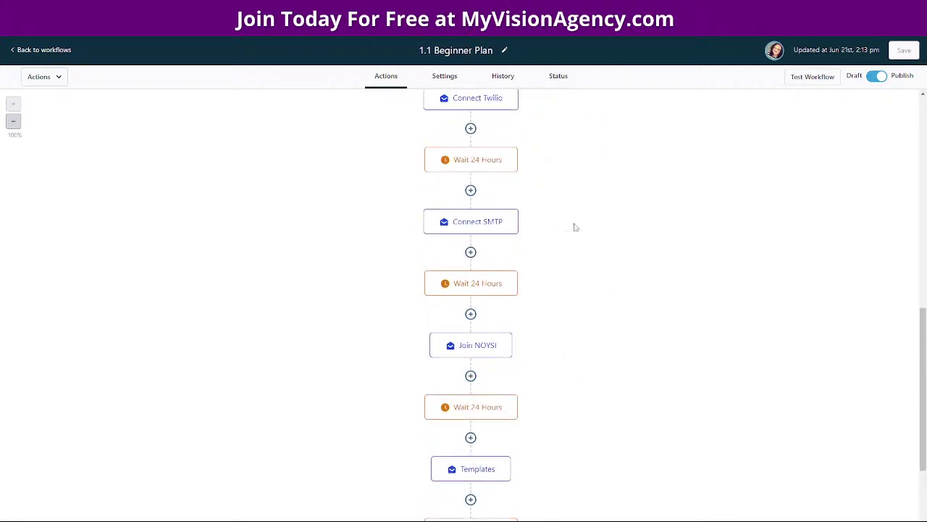
scroll(612, 252, up, 1)
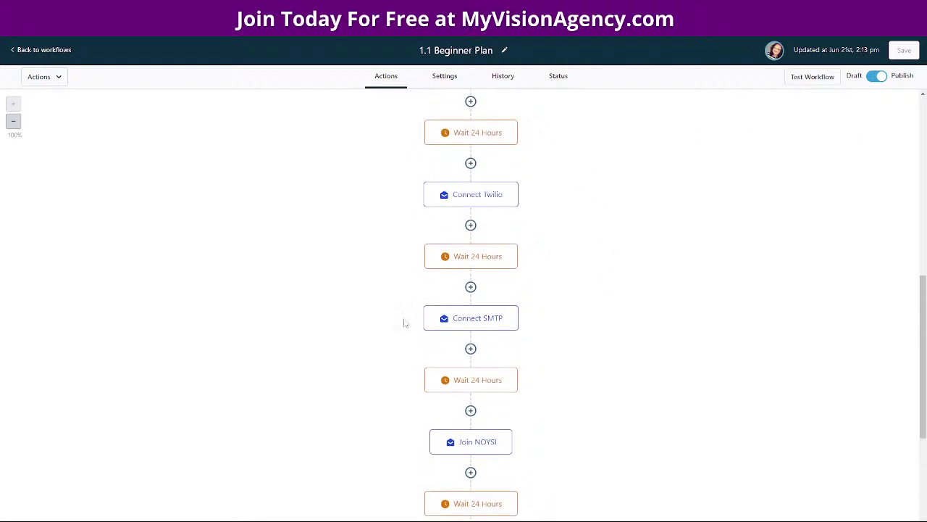
scroll(616, 243, down, 4)
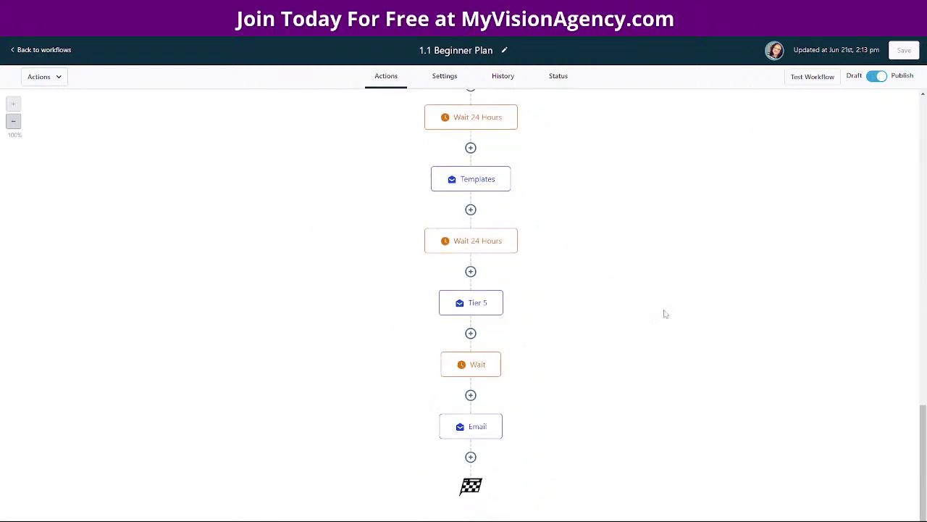
Switch to the 1.2 Cancel Beginner Plan workflow and inspect the form filter of its Form Submitted trigger
click(45, 50)
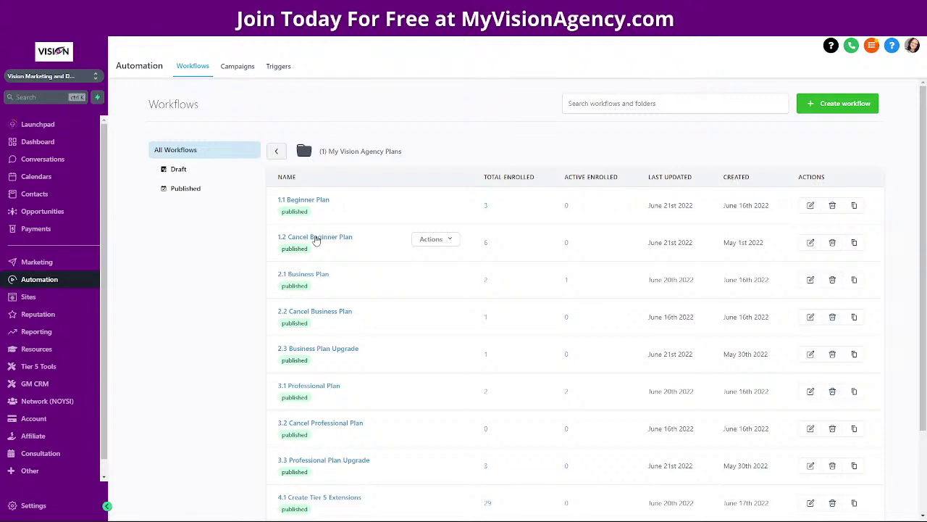
click(316, 239)
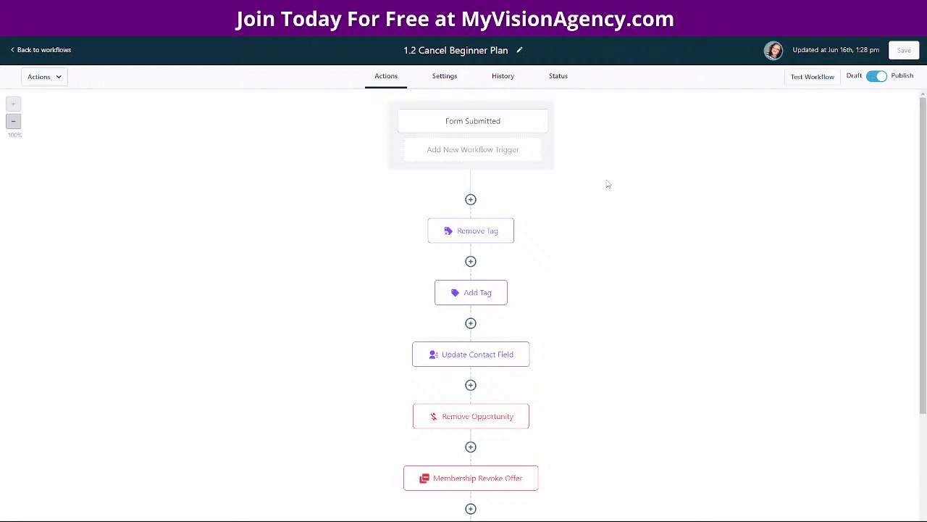
click(483, 125)
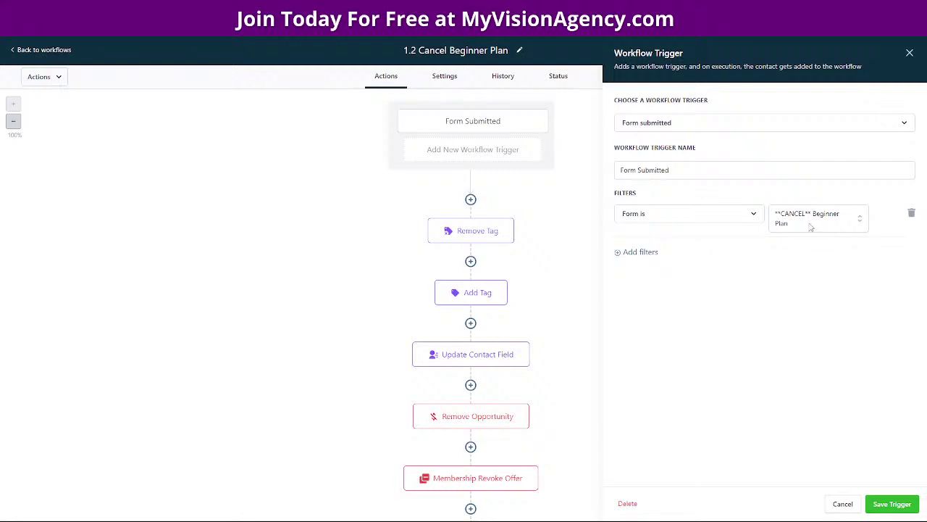
click(909, 53)
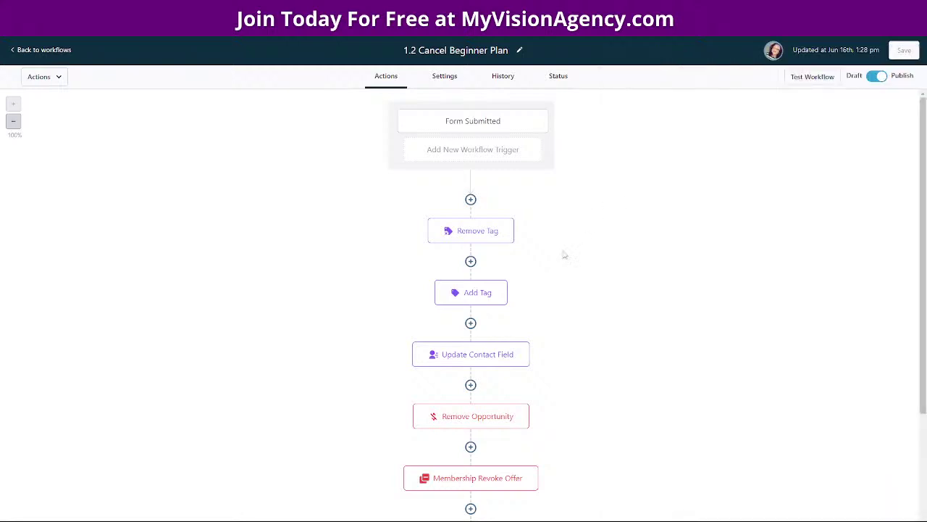
Inspect the tags in the Remove Tag and Add Tag actions, closing each one unchanged
click(474, 232)
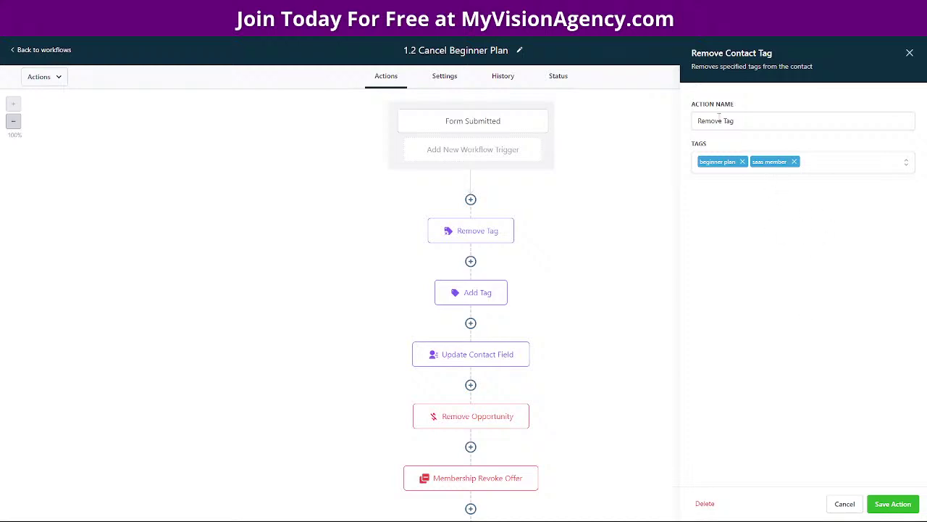
click(909, 53)
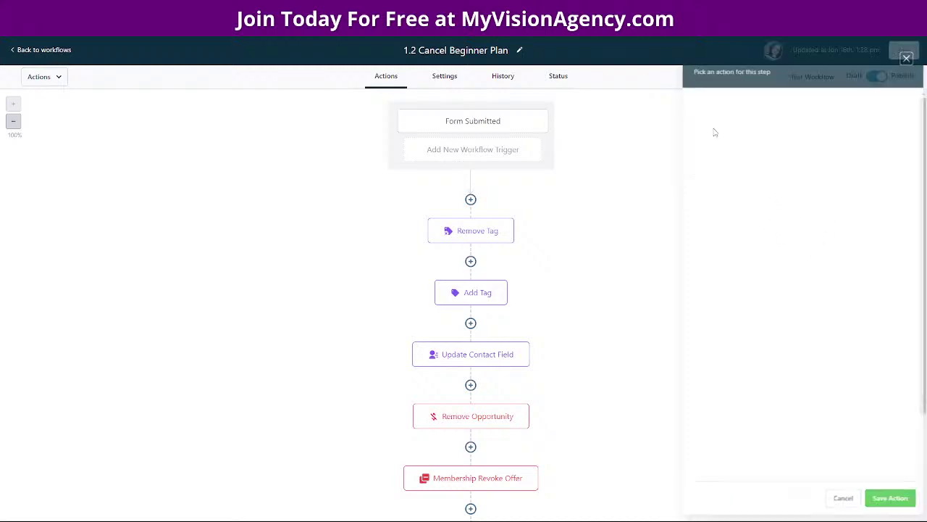
click(471, 293)
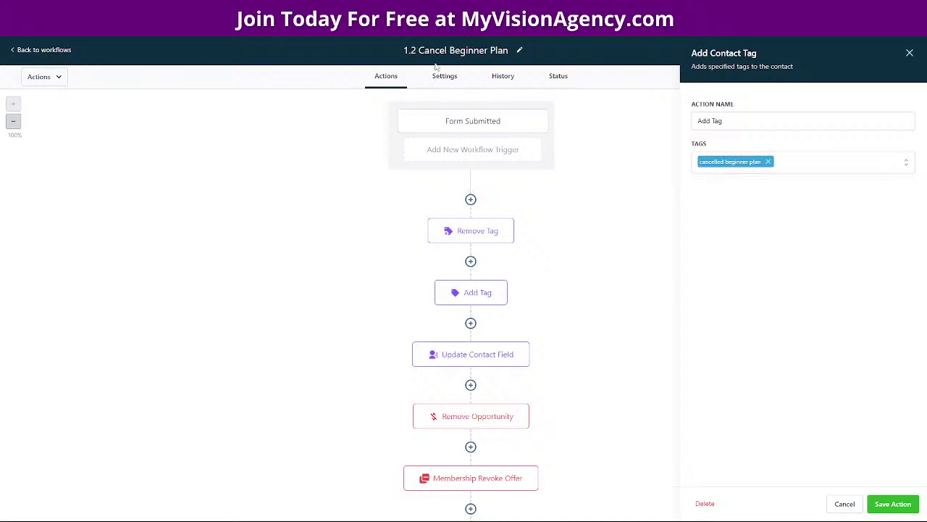
click(910, 55)
Open the Update Contact Field action and examine its available contact fields and the date placeholder in the Business Name value
click(476, 357)
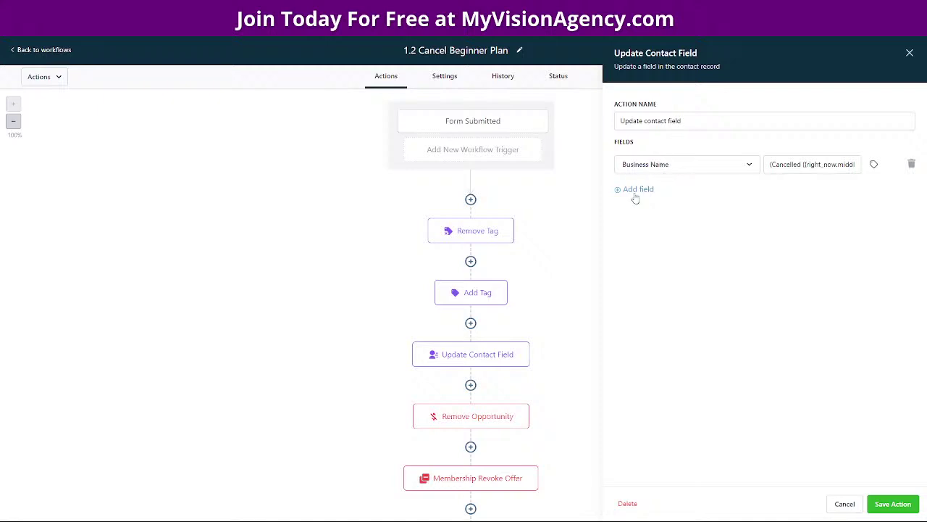
click(662, 166)
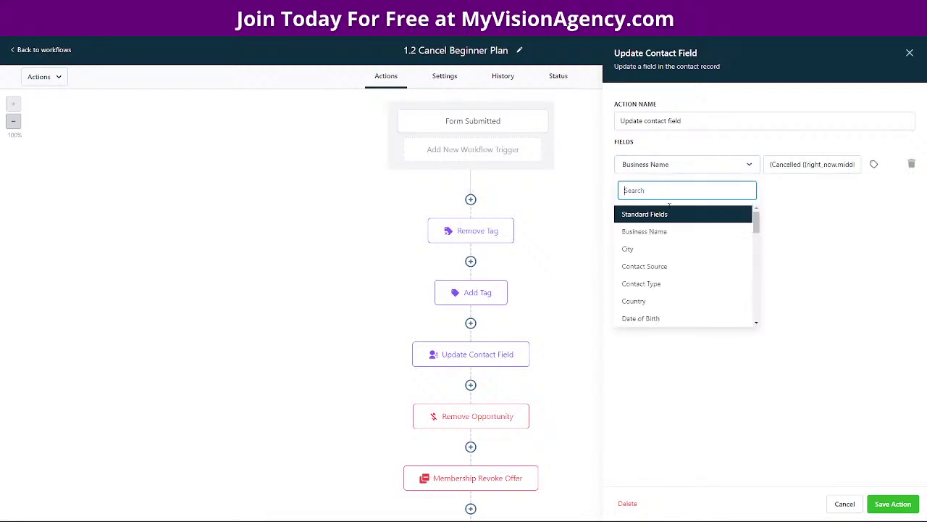
scroll(675, 265, down, 10)
scroll(675, 272, up, 15)
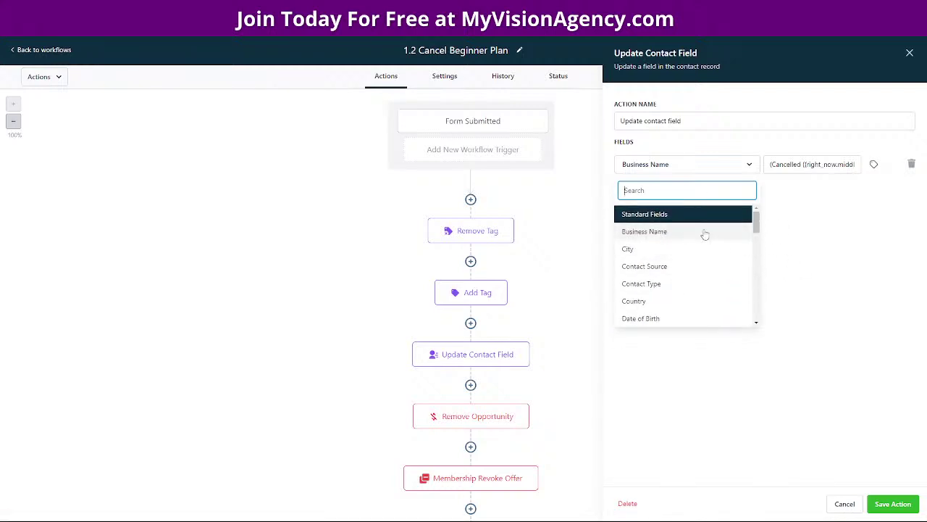
click(723, 193)
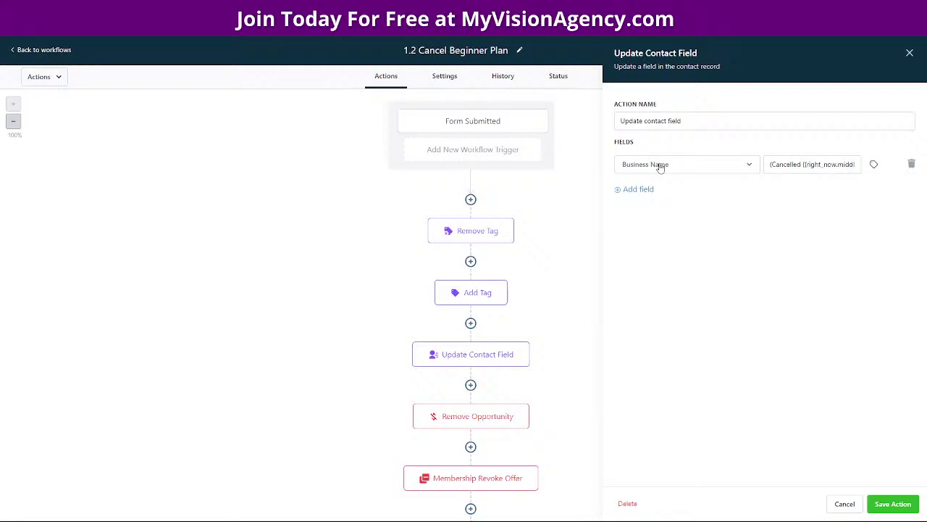
click(769, 162)
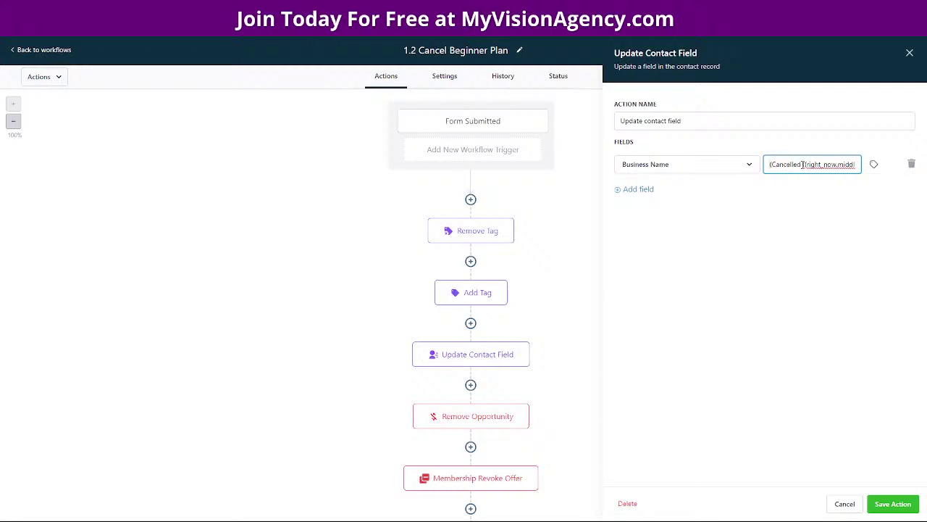
drag(802, 164, 871, 167)
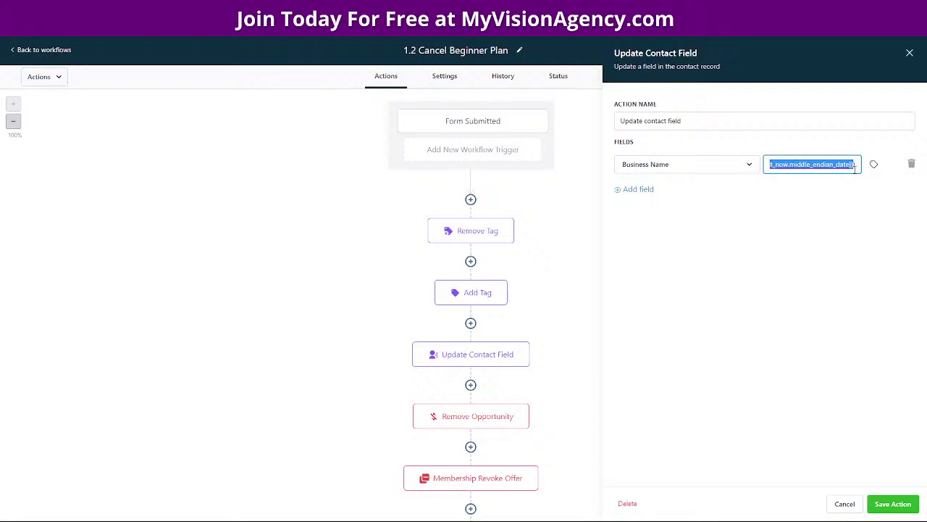
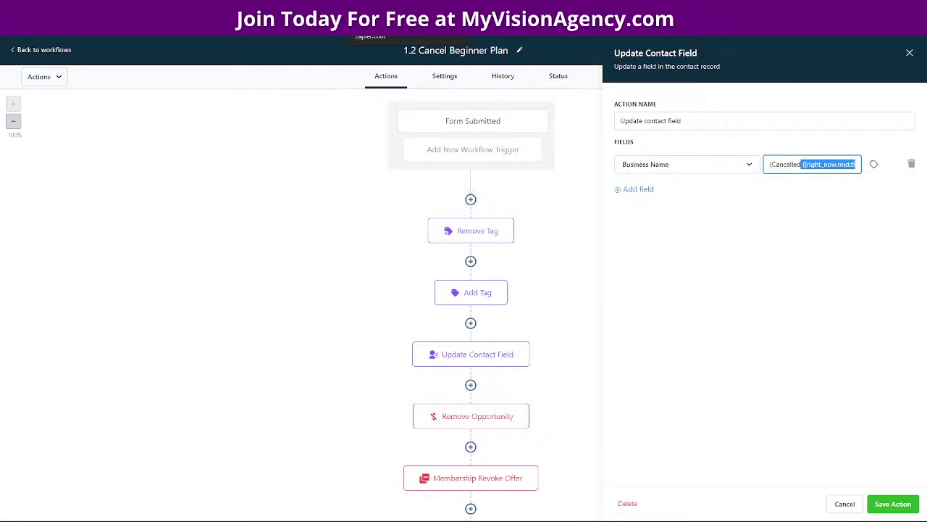
Close the Update Contact Field action unchanged, and inspect the pipeline chosen in the Remove Opportunity action
click(368, 9)
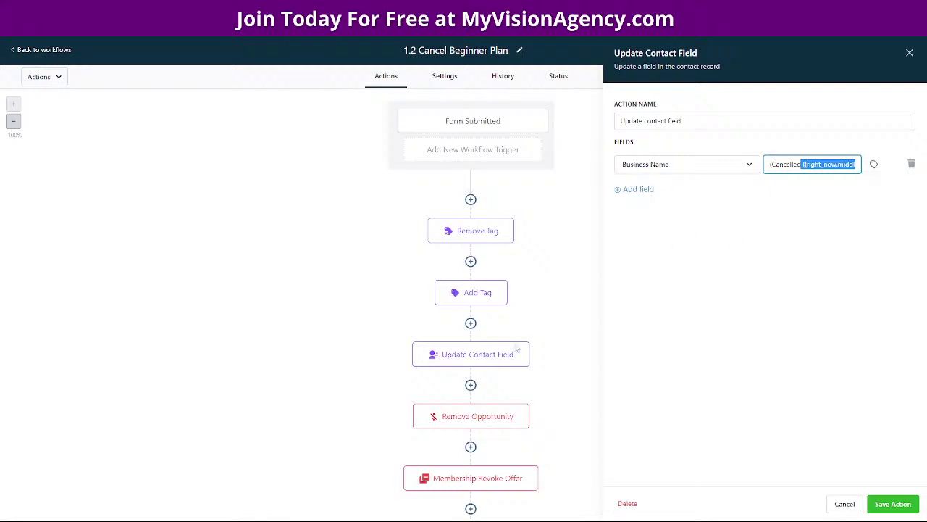
click(910, 53)
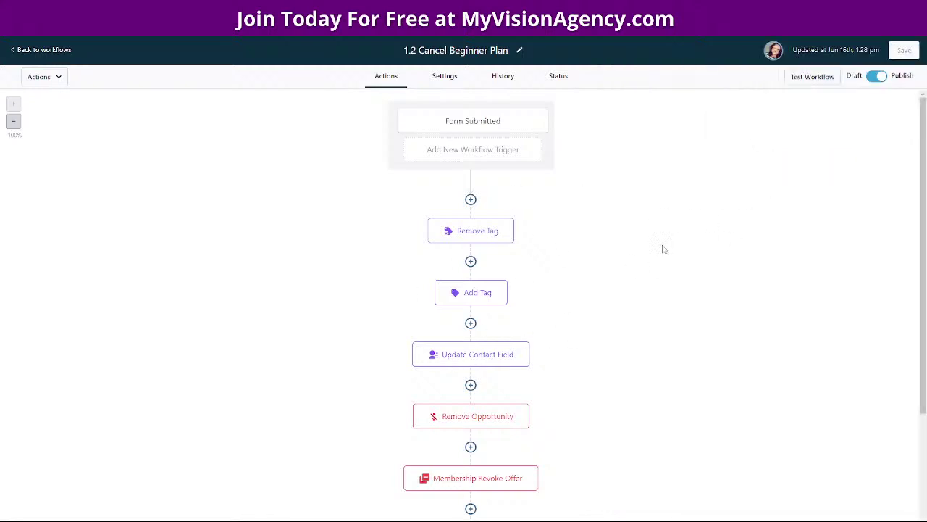
scroll(588, 333, down, 1)
click(471, 322)
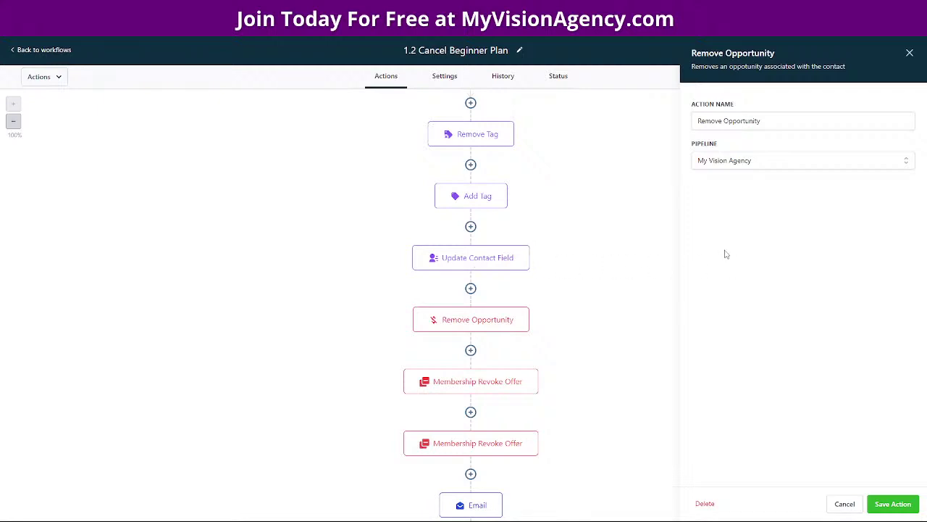
click(910, 53)
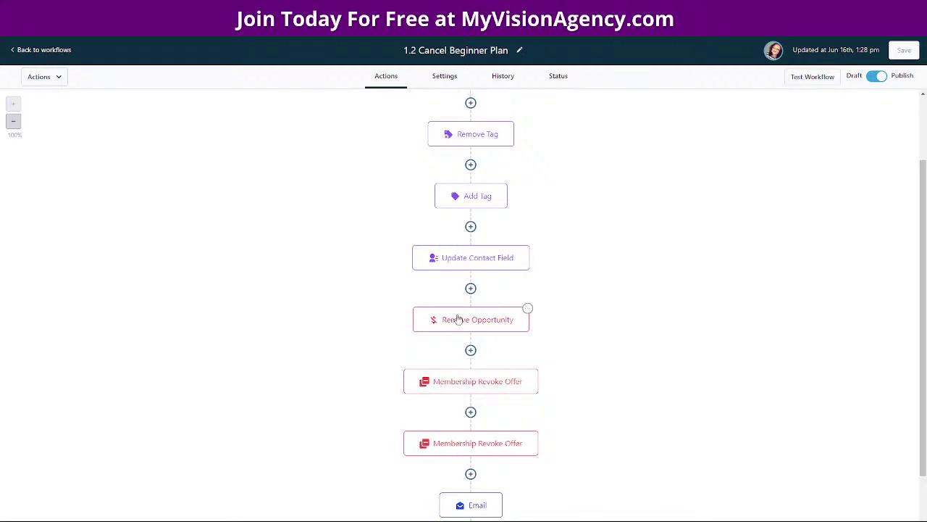
Inspect the offer selected in each of the two Membership Revoke Offer actions
click(492, 319)
click(478, 382)
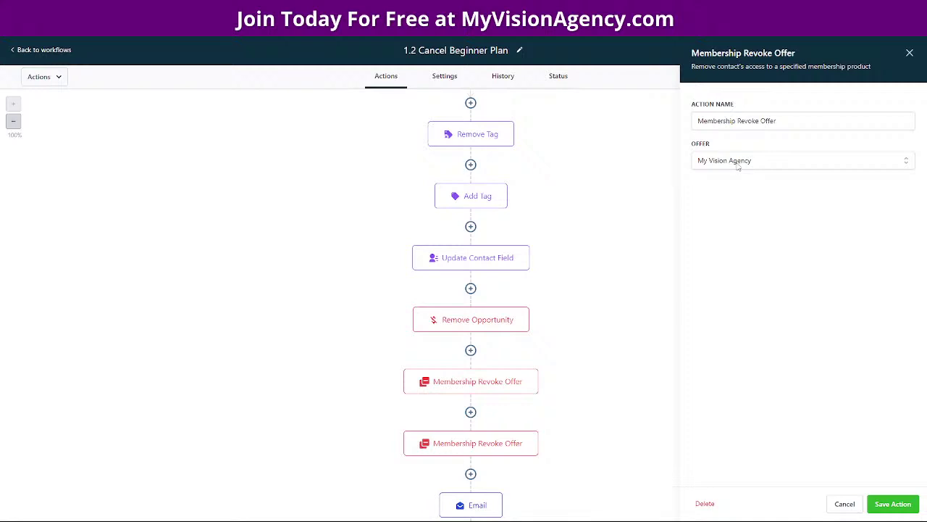
scroll(577, 199, up, 3)
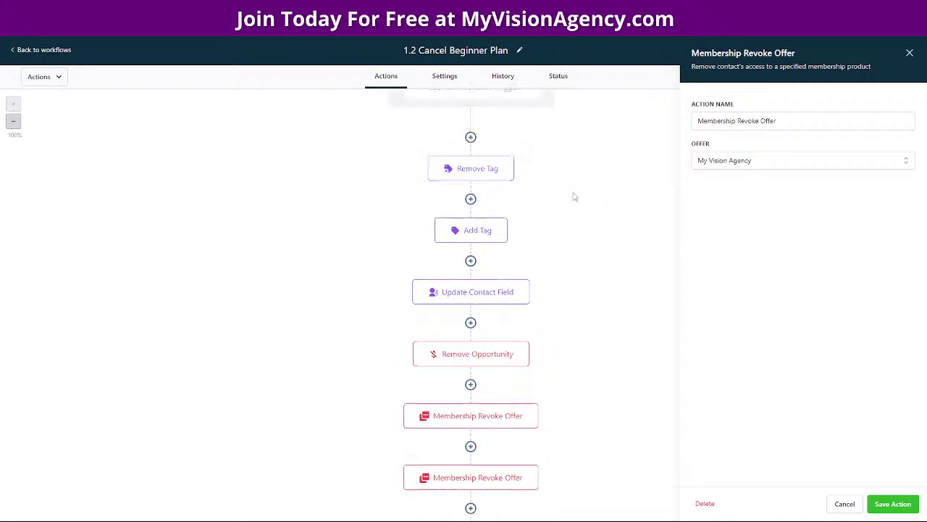
scroll(617, 290, down, 5)
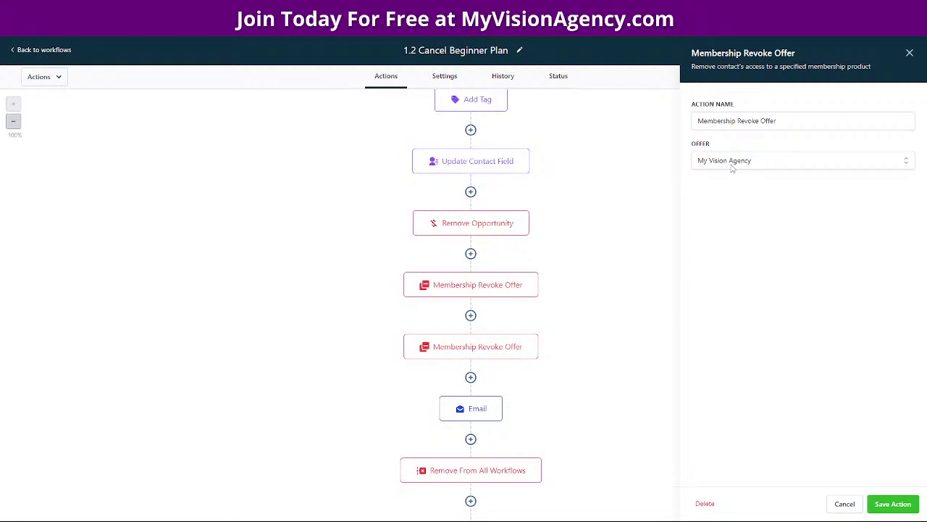
click(460, 353)
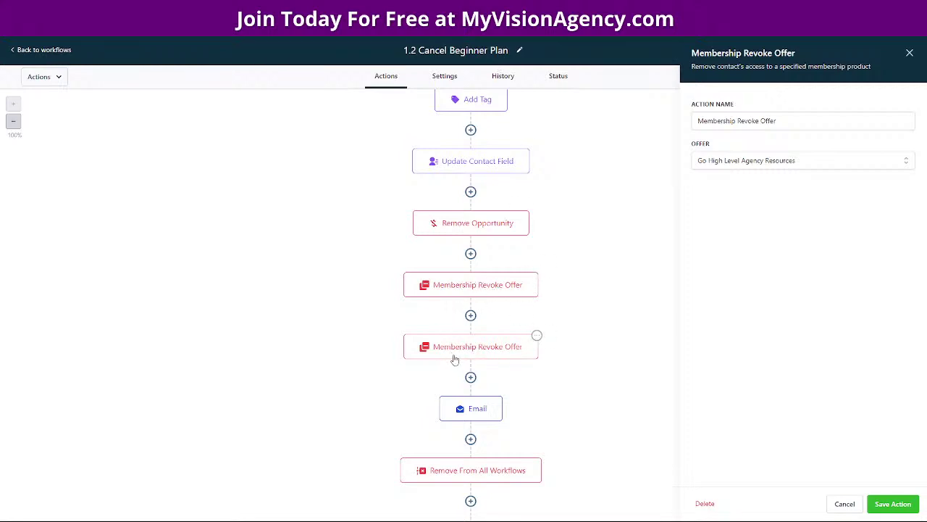
Inspect the cancellation Email action and the settings of the Remove From All Workflows action, leaving both unchanged
click(480, 412)
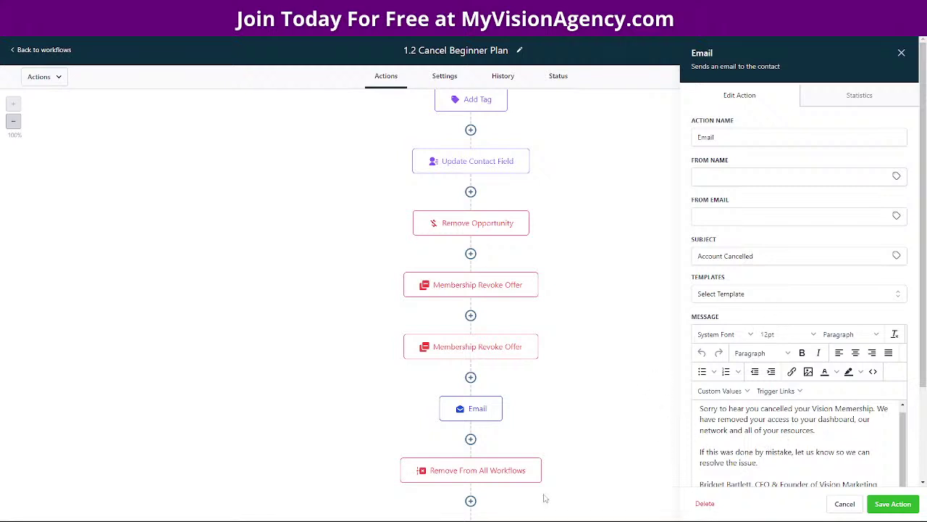
click(470, 476)
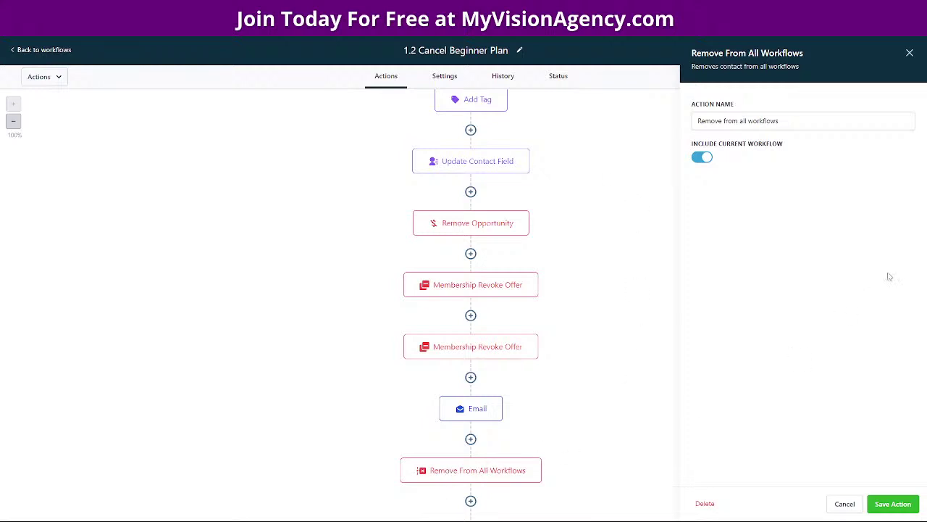
click(910, 53)
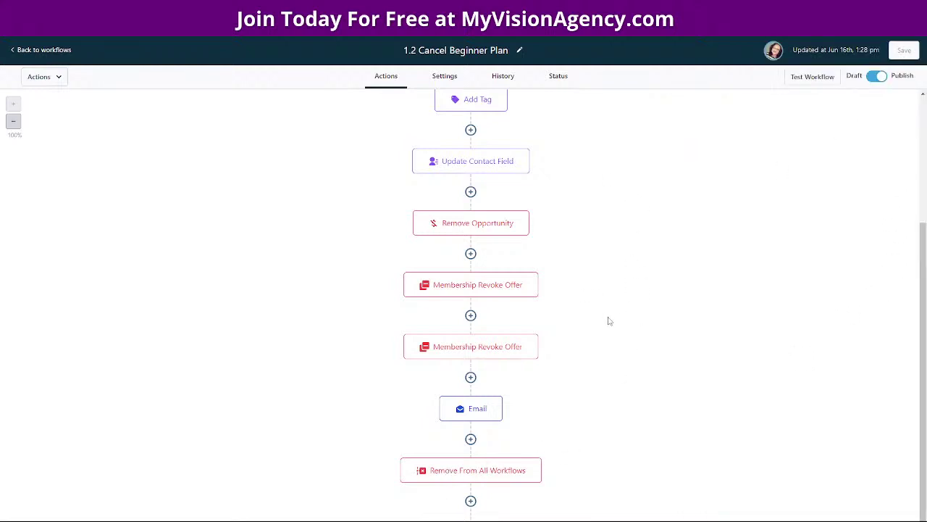
scroll(677, 329, up, 3)
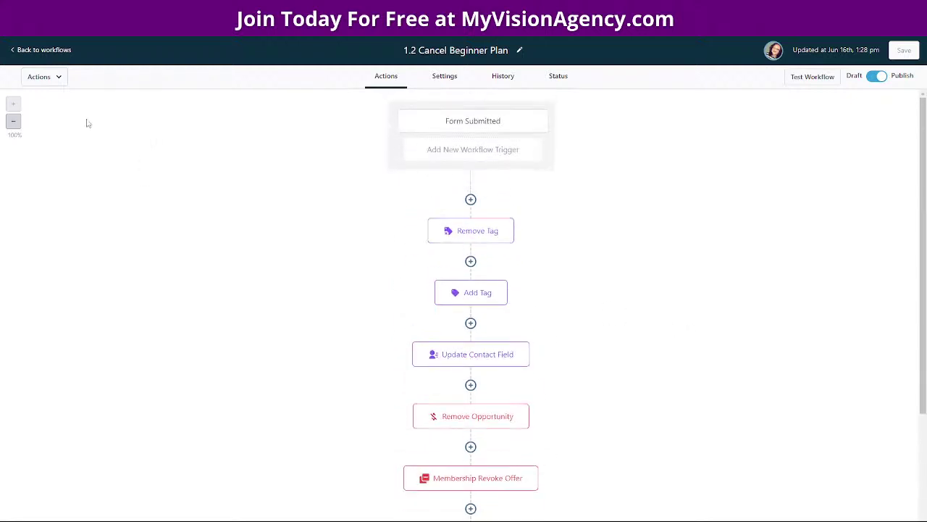
Return to the My Vision Agency Plans workflow list and open the 2.1 Business Plan workflow
click(42, 51)
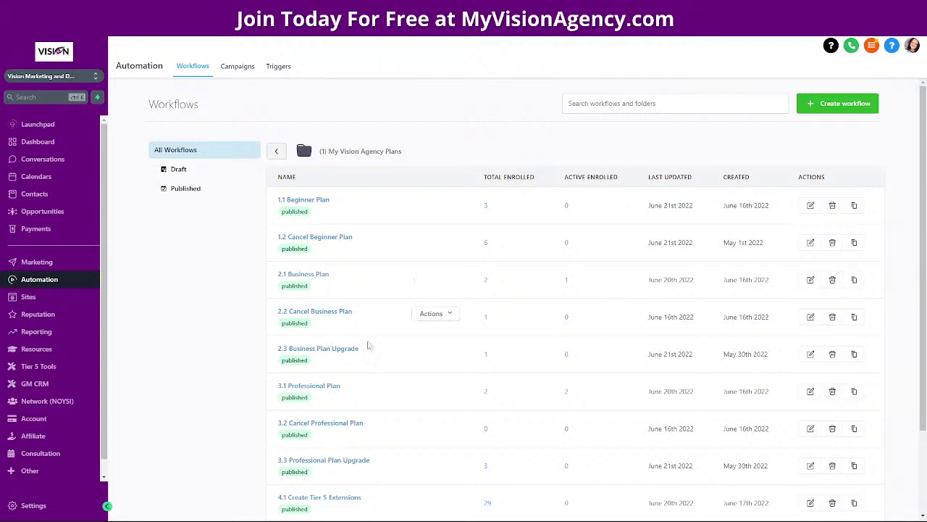
scroll(355, 333, down, 2)
scroll(398, 246, up, 2)
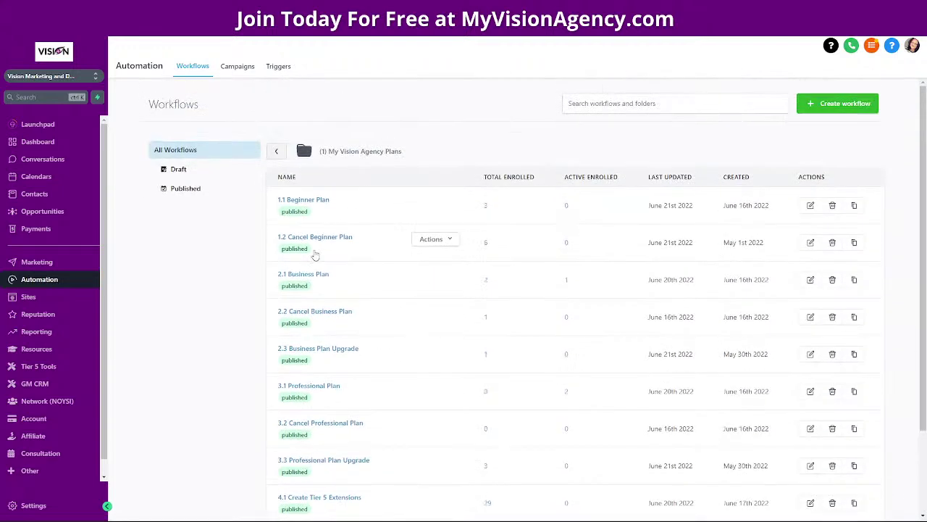
click(303, 274)
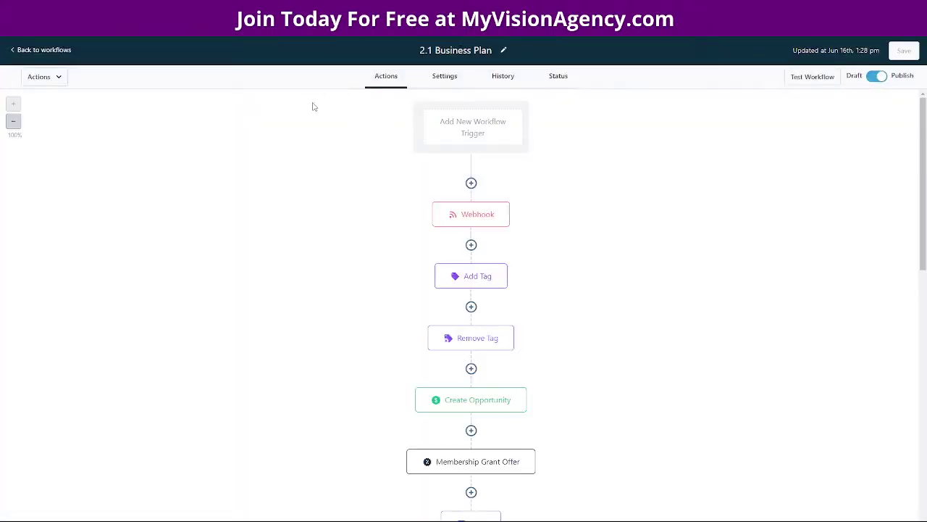
click(462, 122)
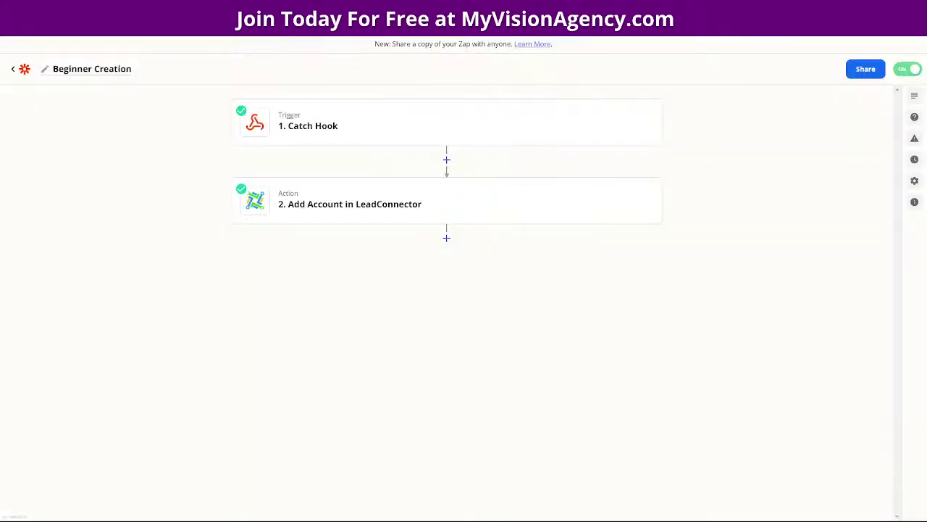
Switch to Zapier, leave the Beginner Creation zap and open the Business Plan zap from the 1) Vision Plans folder
click(12, 69)
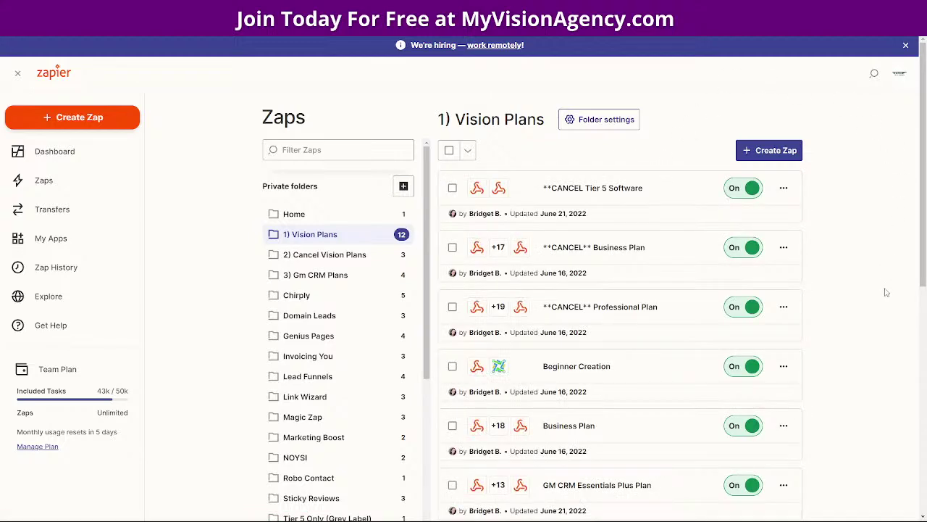
scroll(884, 304, down, 2)
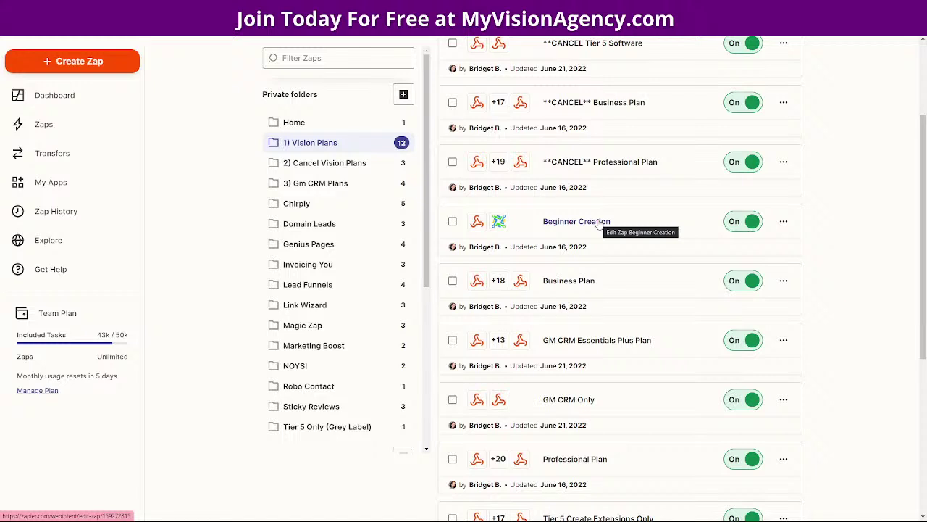
click(569, 281)
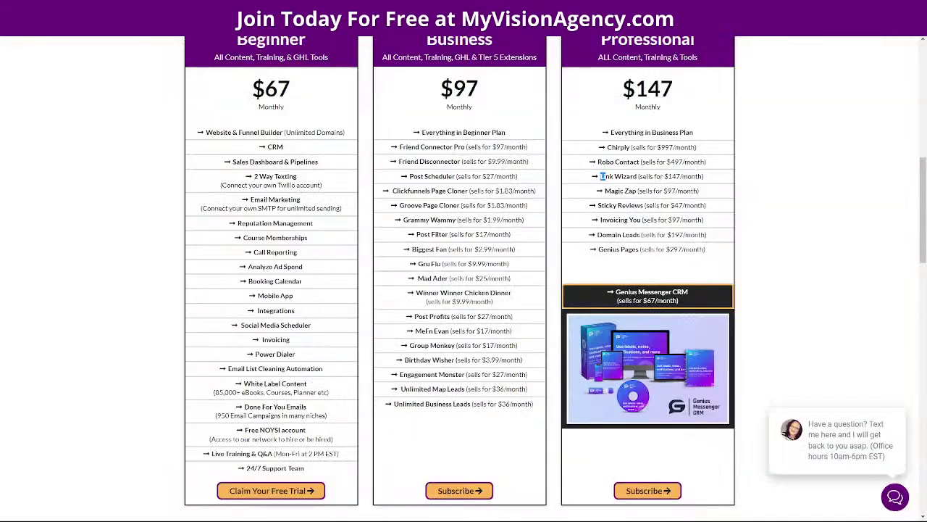
Highlight "Everything in Beginner Plan" in the pricing page's Business column, and review the full action list of the Business Plan zap
drag(423, 133, 555, 135)
click(521, 127)
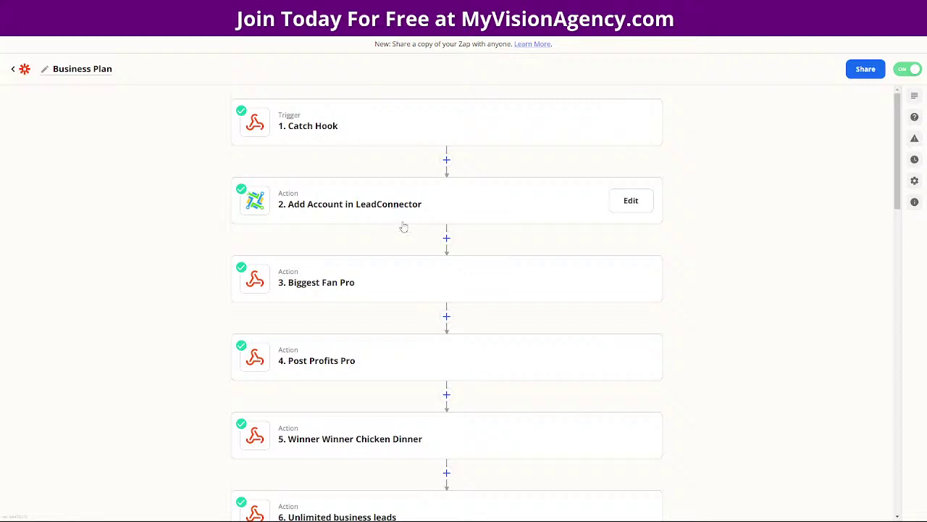
scroll(467, 278, down, 1)
scroll(467, 277, down, 15)
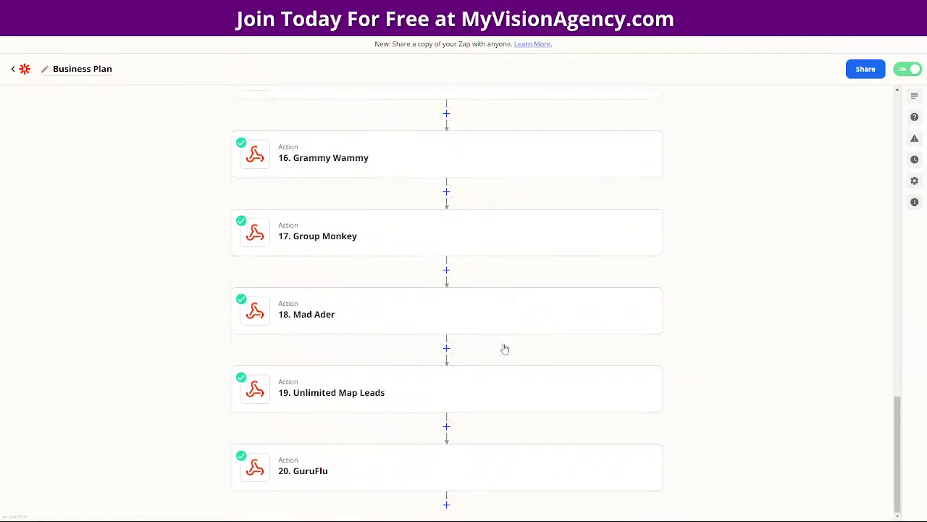
scroll(501, 349, up, 12)
scroll(413, 257, up, 3)
Expand the Catch Hook trigger and the Add Account in LeadConnector and Biggest Fan Pro actions to show their setup sections
click(376, 125)
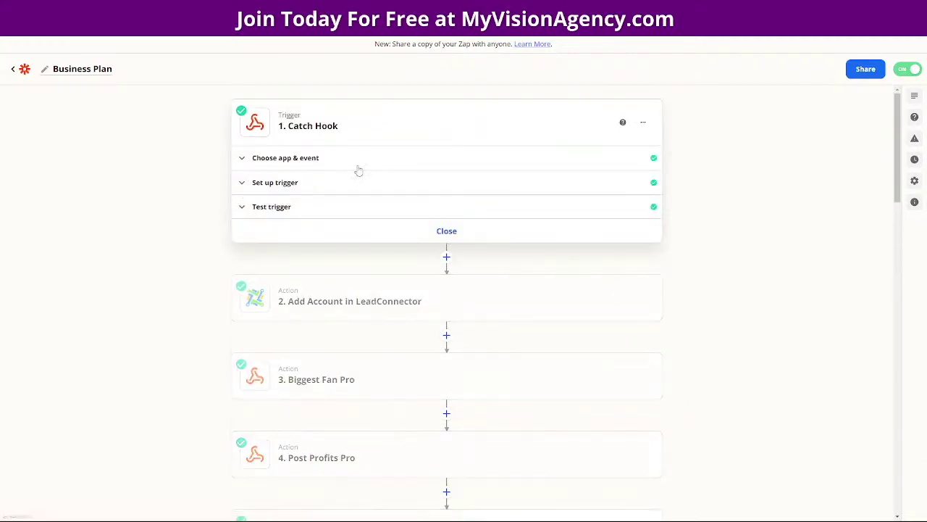
click(369, 309)
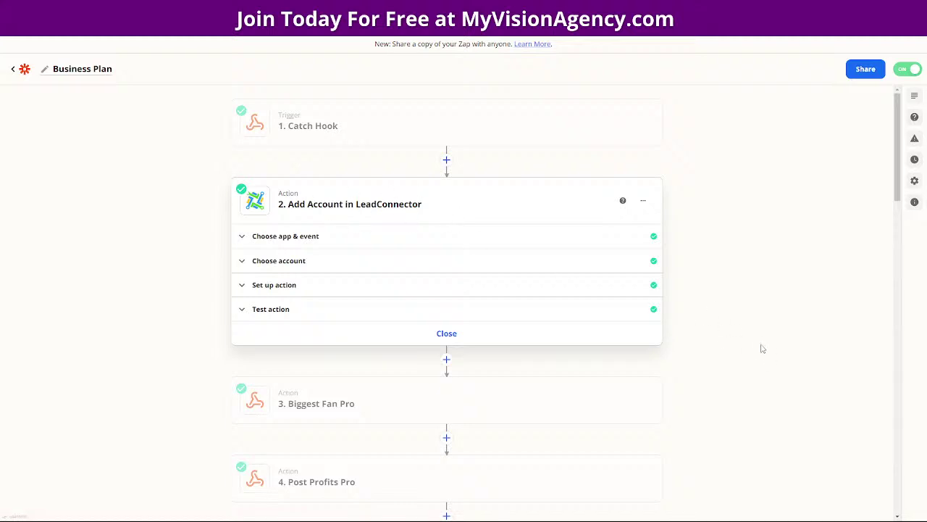
scroll(762, 348, down, 1)
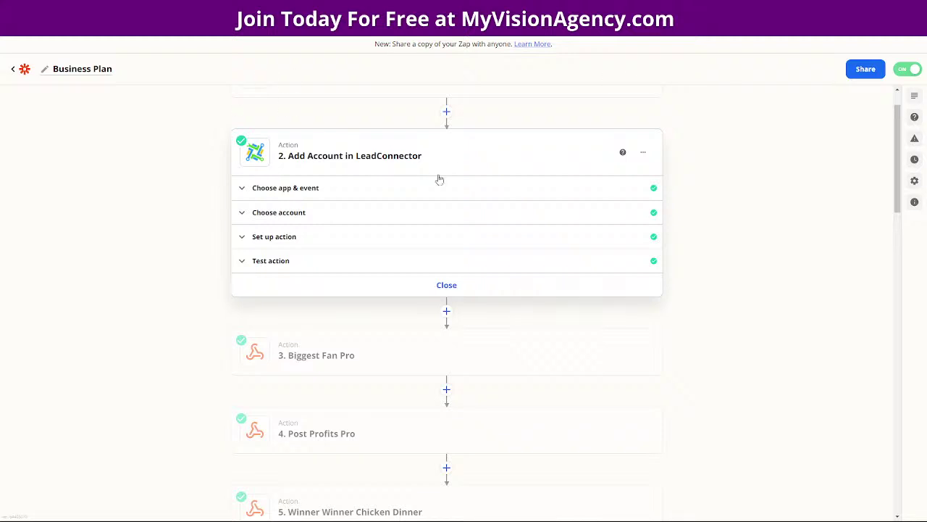
click(408, 355)
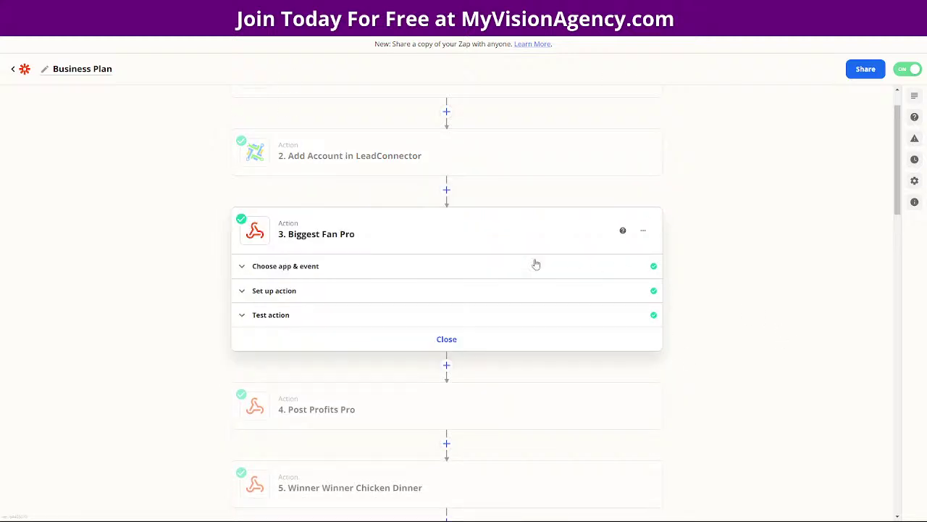
scroll(435, 174, up, 1)
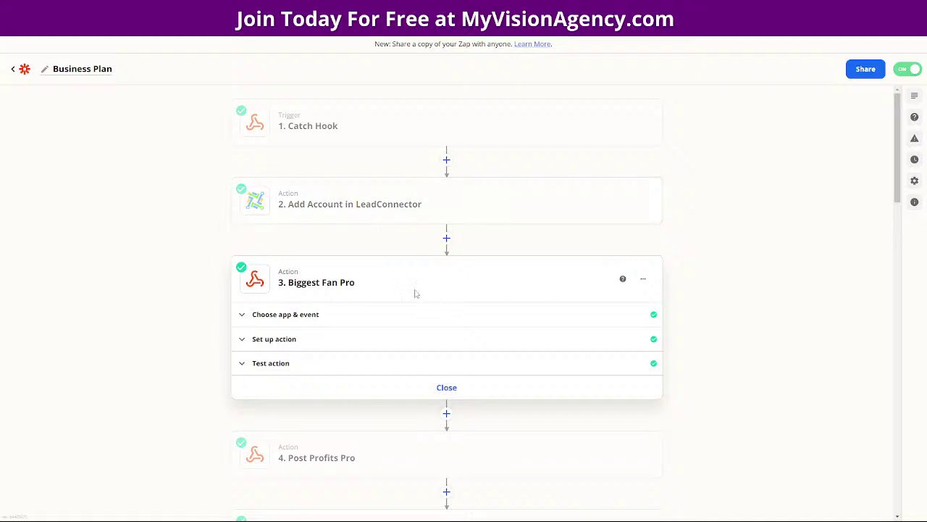
scroll(746, 331, down, 2)
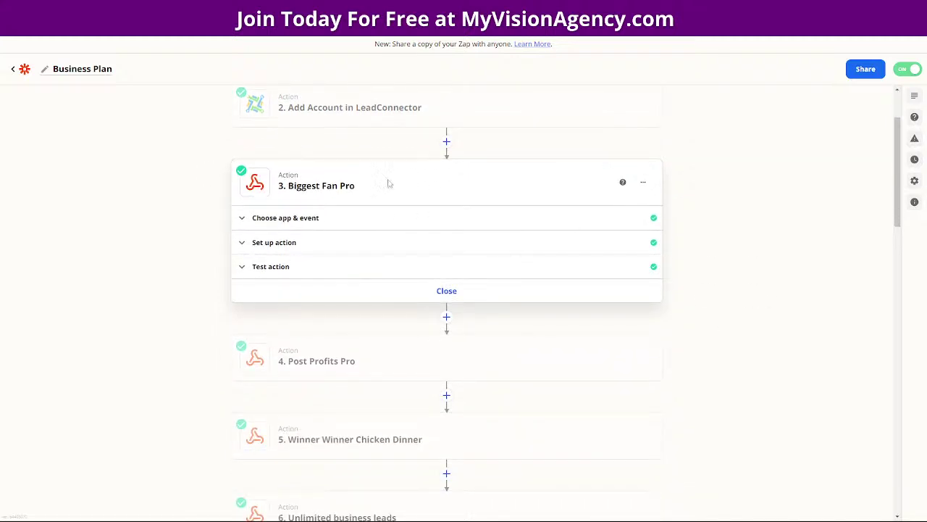
Expand the zap's software actions one after another, from Post Profits Pro through Groove Cloner
click(447, 369)
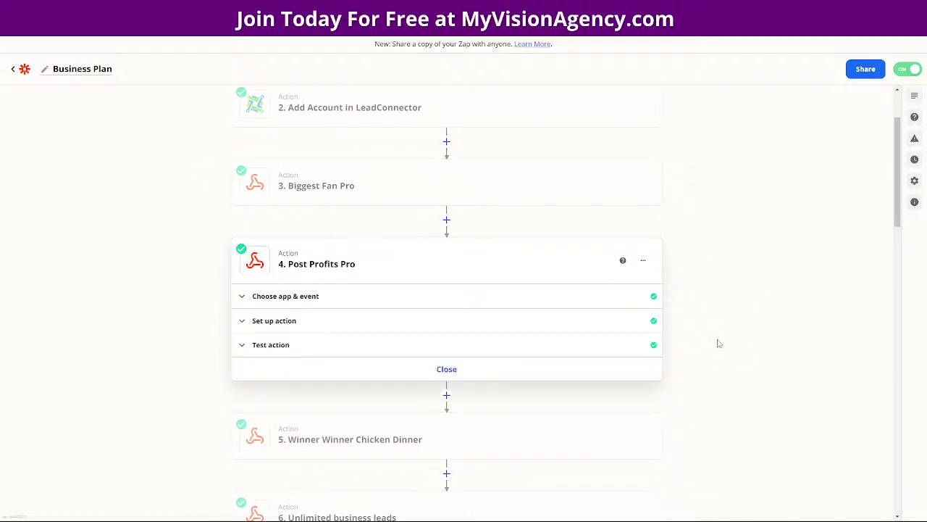
scroll(706, 326, down, 5)
click(408, 198)
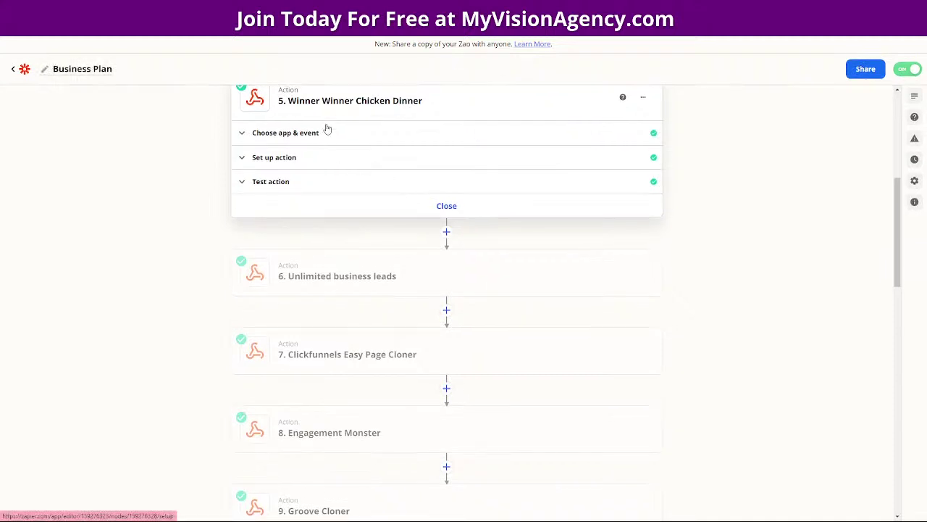
click(408, 275)
double_click(392, 367)
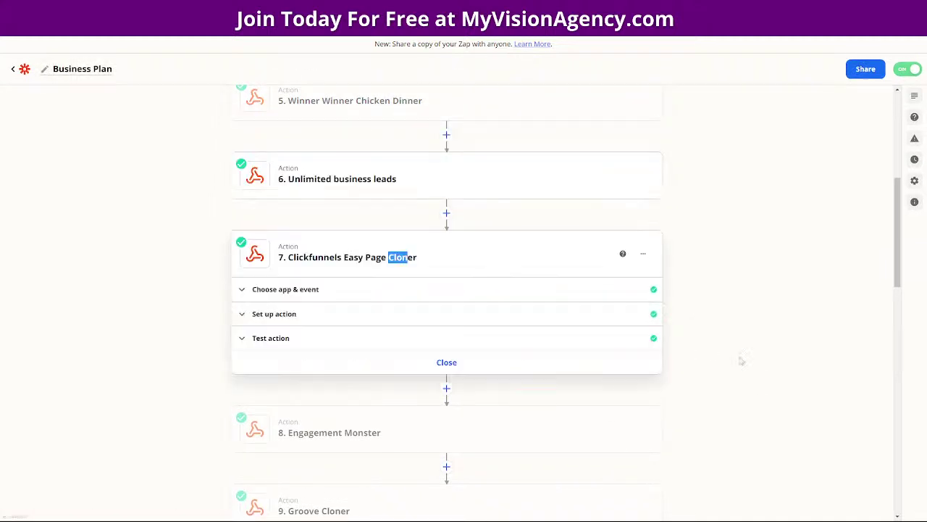
scroll(688, 398, down, 3)
click(432, 277)
click(631, 362)
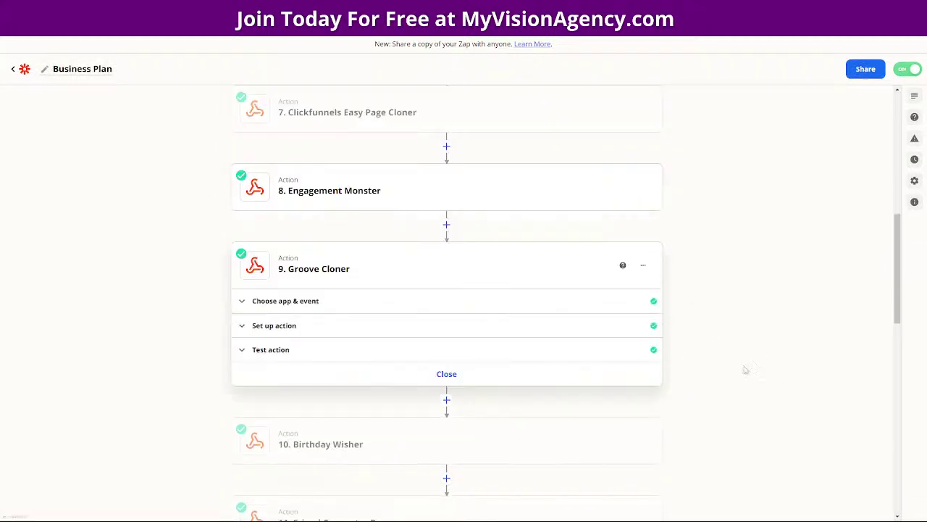
Review the remaining software actions of the Business Plan zap down to GuruFlu
scroll(766, 377, down, 5)
scroll(766, 378, down, 5)
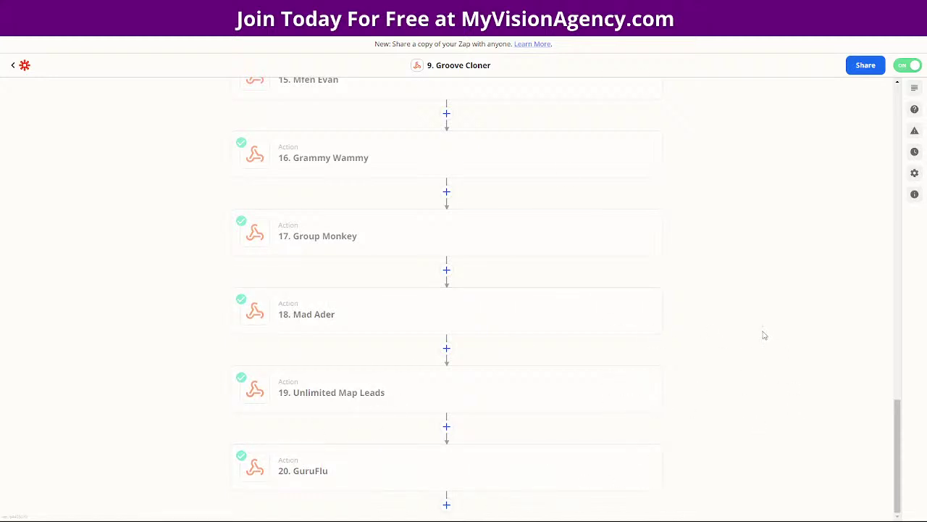
scroll(766, 346, up, 1)
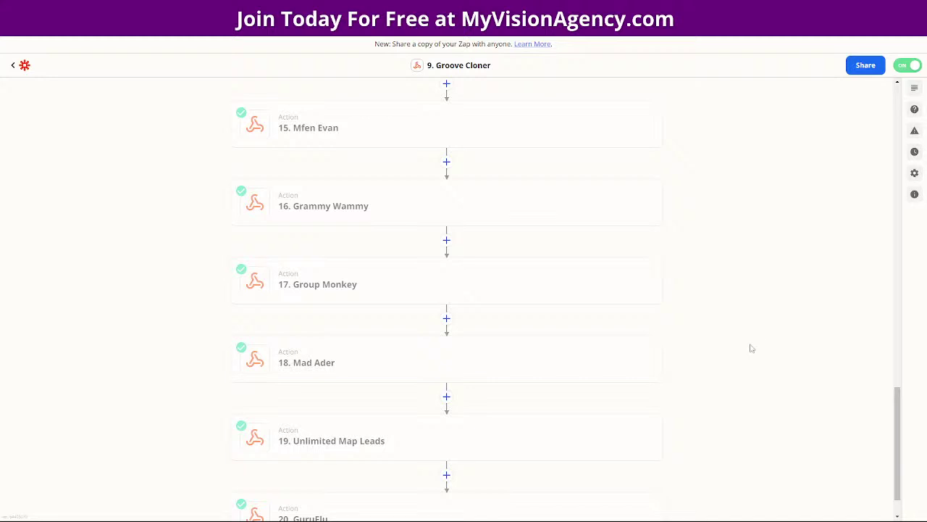
scroll(751, 349, up, 8)
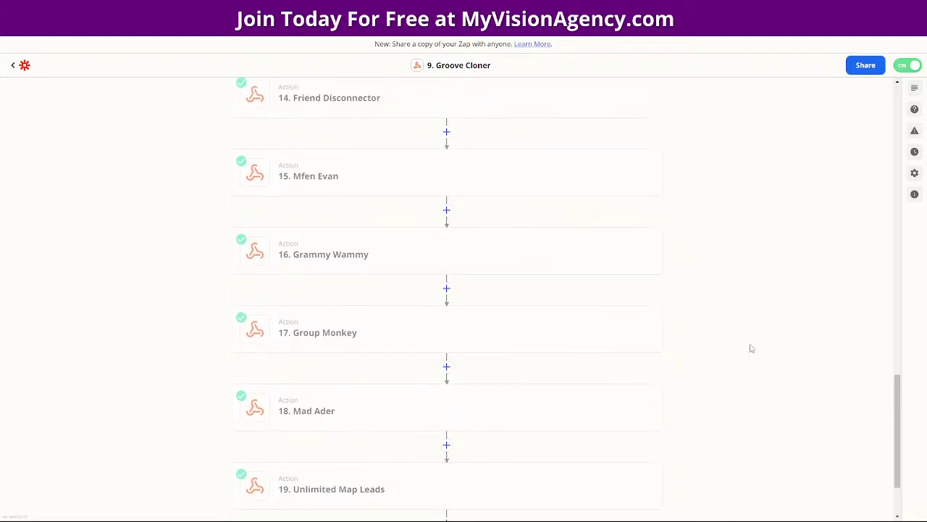
Return to the 2.1 Business Plan workflow and open the Add Tag and Remove Tag actions to show their tags
scroll(756, 326, up, 9)
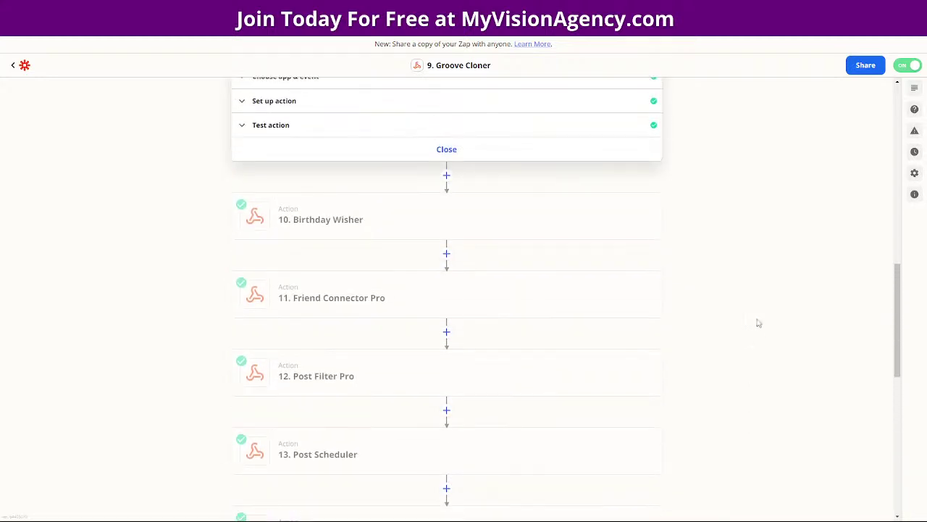
scroll(497, 317, up, 6)
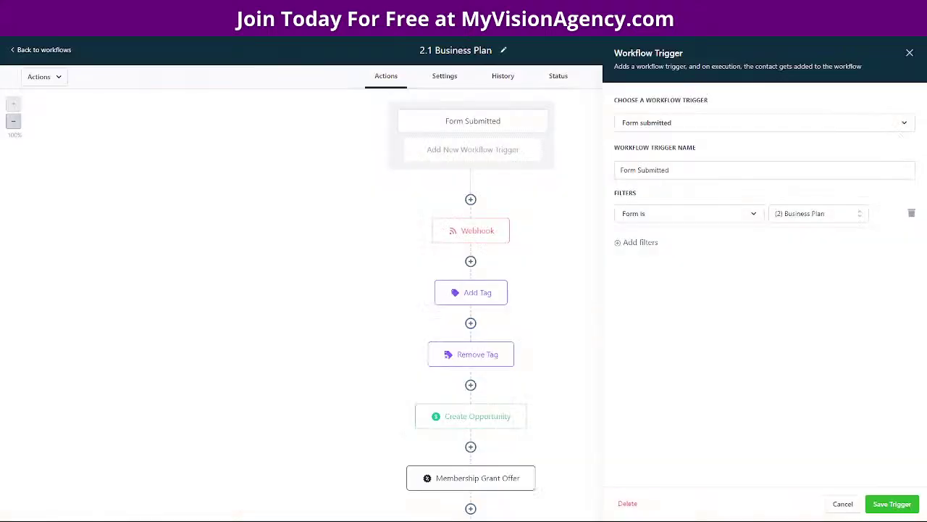
click(474, 293)
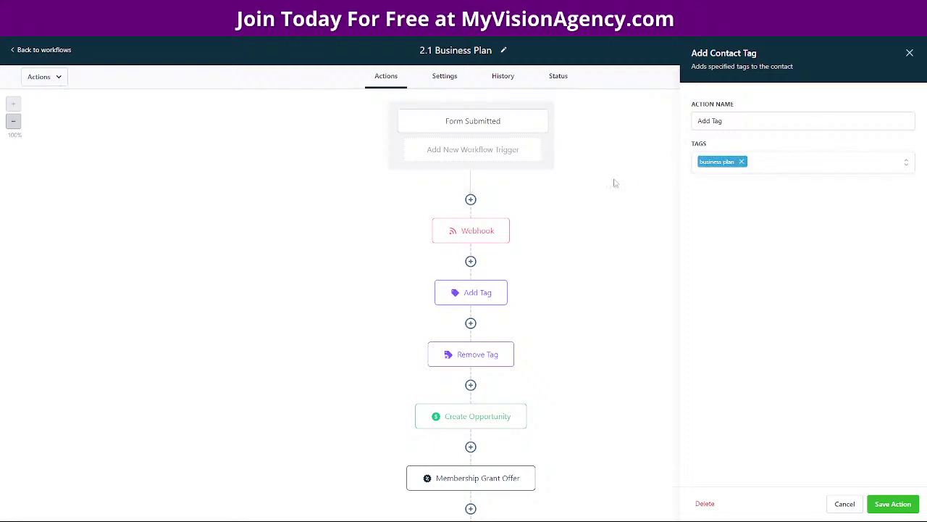
click(481, 352)
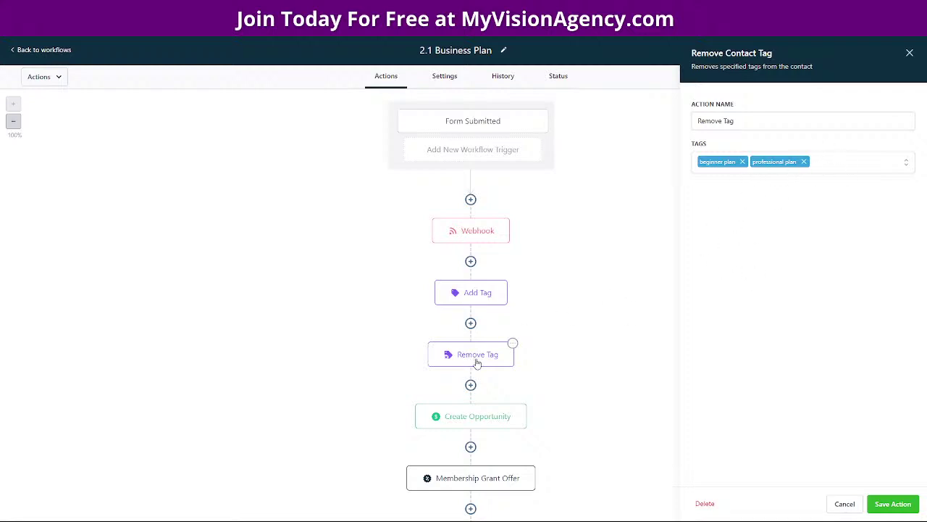
Open the Create Opportunity action, highlight its opportunity source, and close it without saving
click(469, 420)
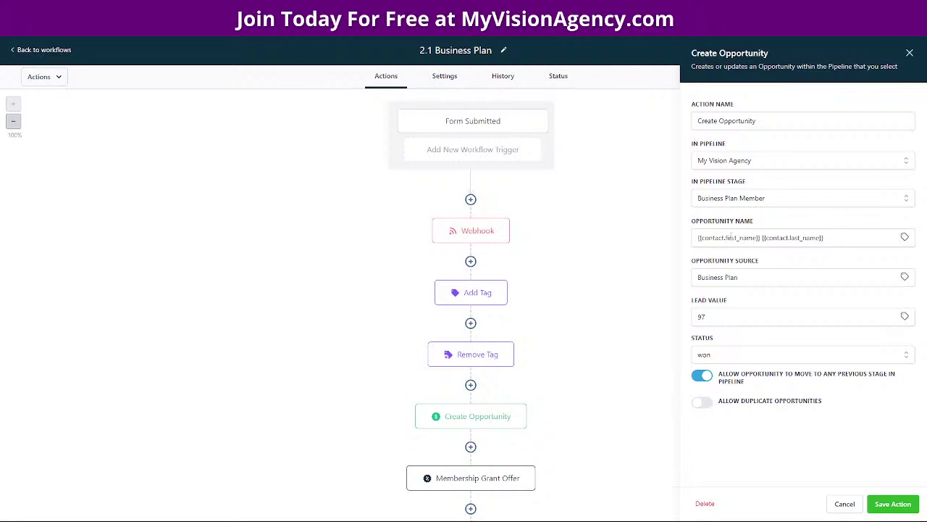
drag(751, 276, 685, 288)
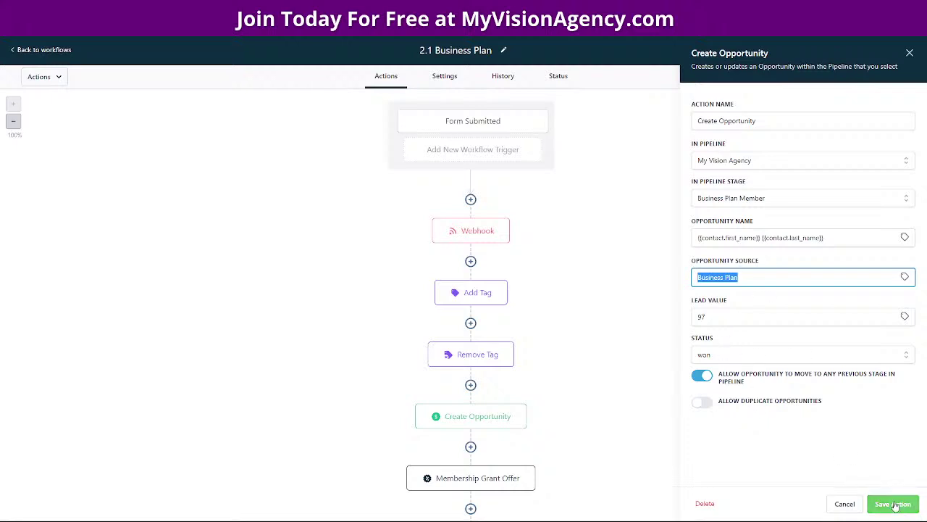
click(841, 507)
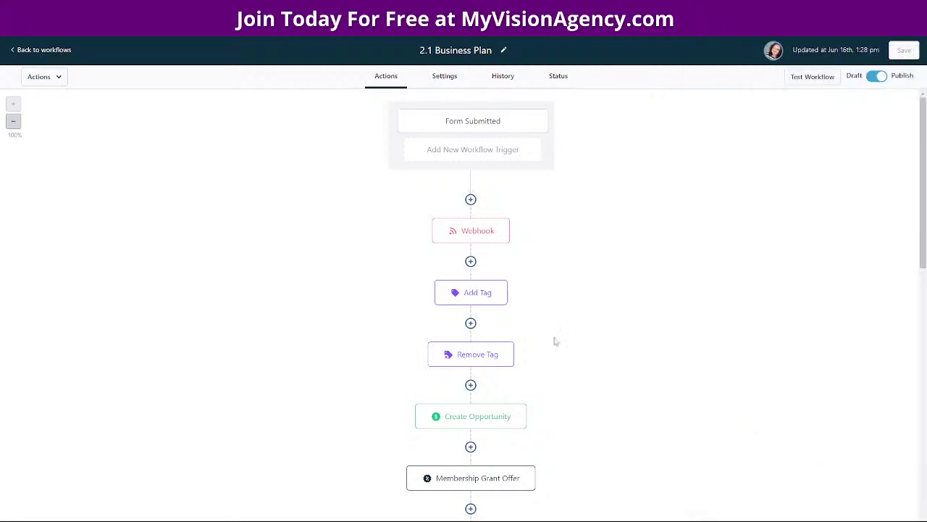
Open the Membership Grant Offer action to show its offer, and look back over the workflow's preceding actions
scroll(565, 345, down, 3)
click(461, 236)
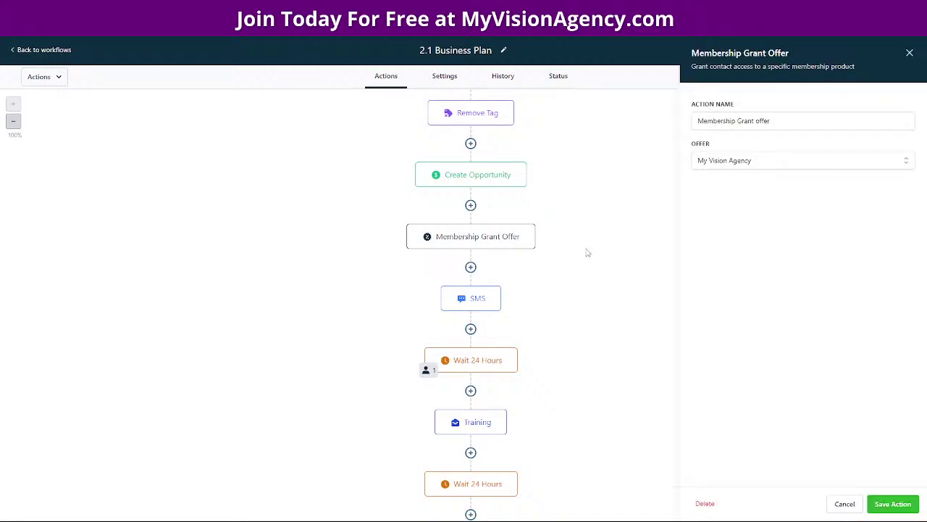
scroll(587, 253, up, 3)
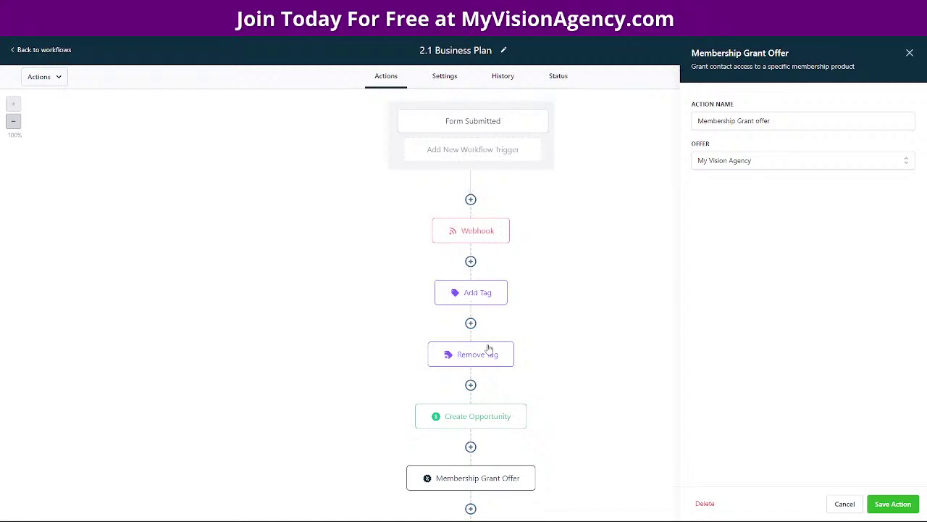
scroll(457, 319, down, 1)
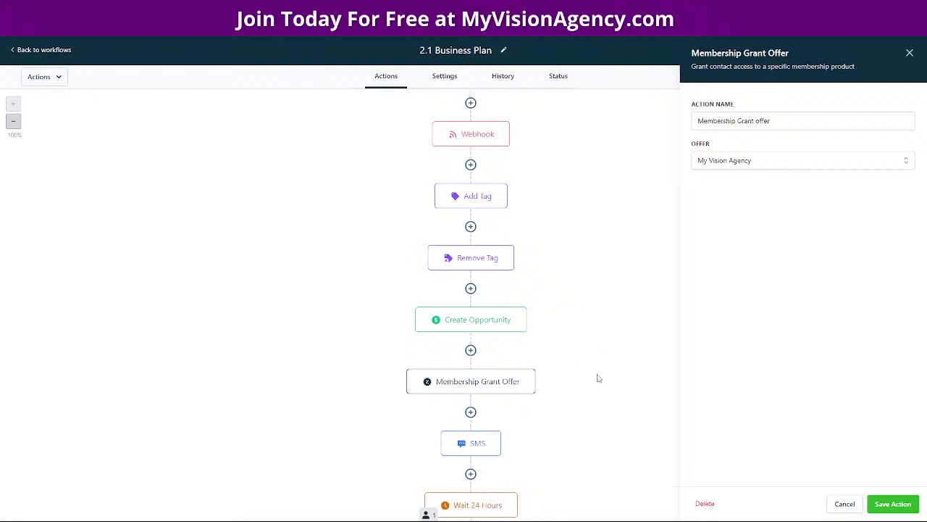
scroll(599, 377, down, 2)
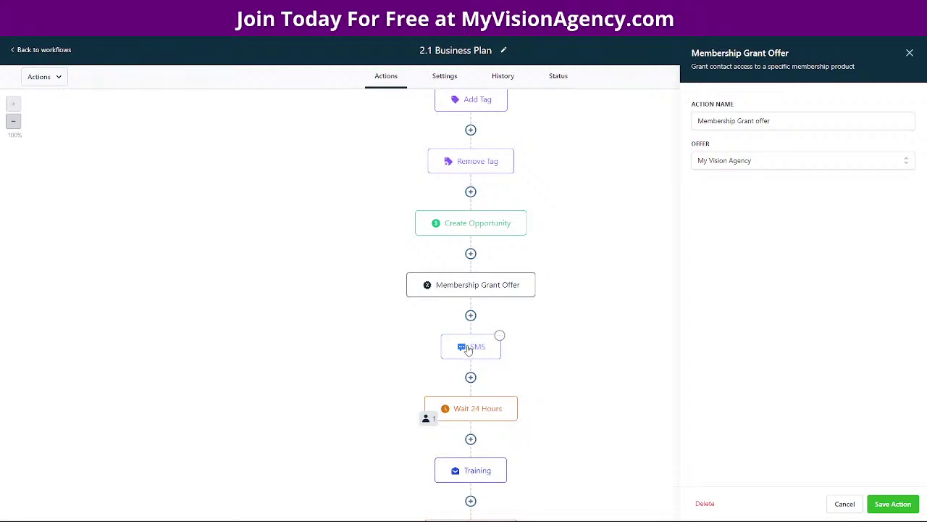
Open the SMS, first Wait 24 Hours and Training email actions one after another to examine their messages and delay
click(467, 347)
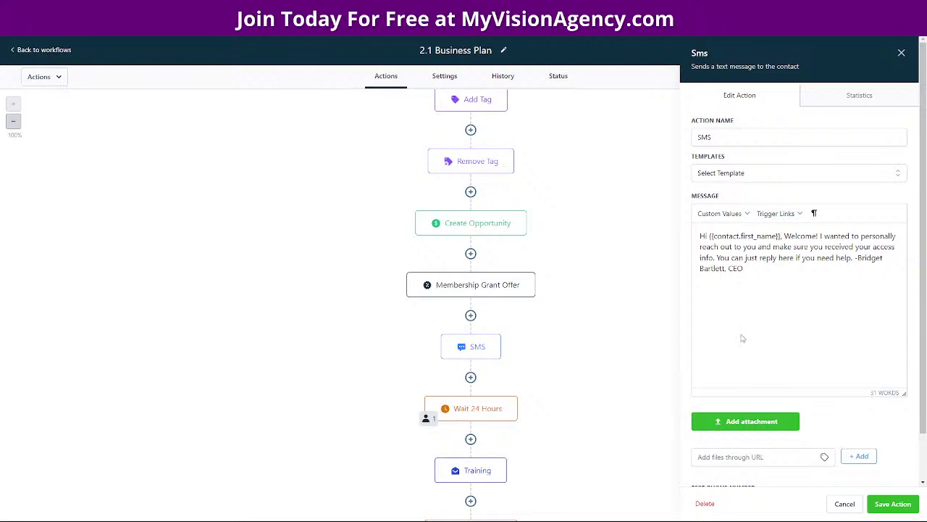
scroll(738, 349, down, 1)
scroll(577, 350, down, 1)
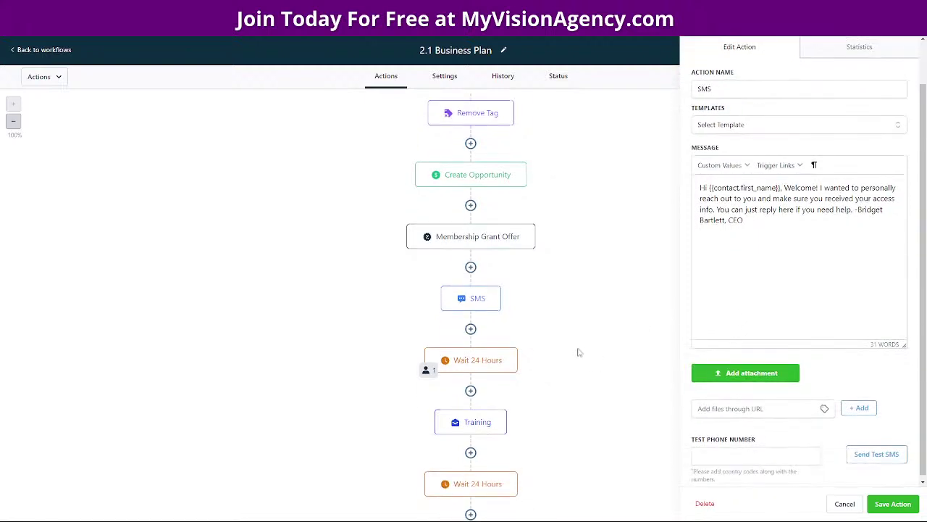
click(478, 365)
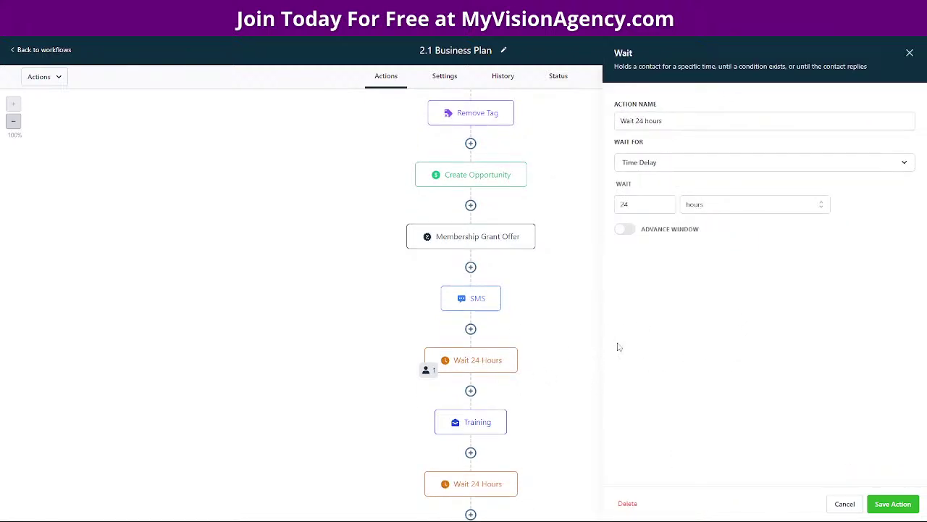
click(500, 420)
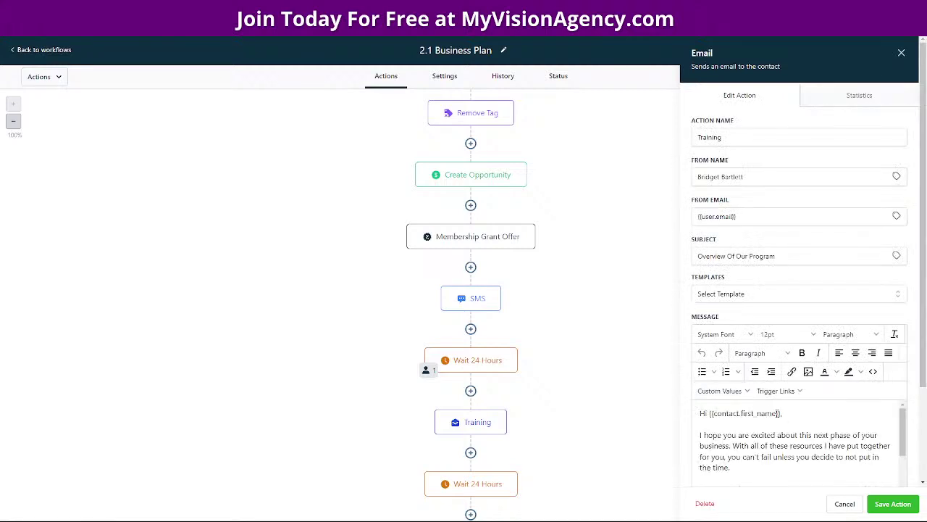
scroll(871, 433, down, 5)
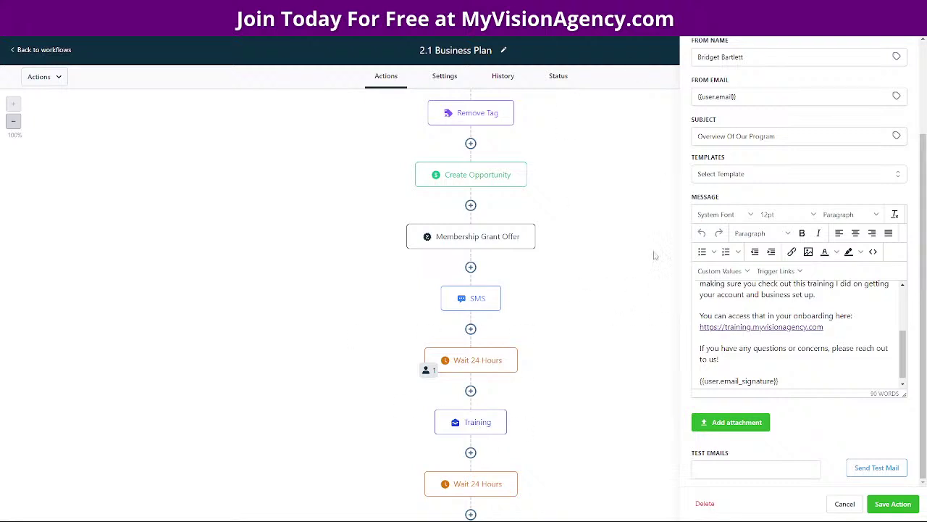
Review the remaining onboarding emails from Connect Twilio to Tier 5, and close the Training email's settings
scroll(594, 362, down, 3)
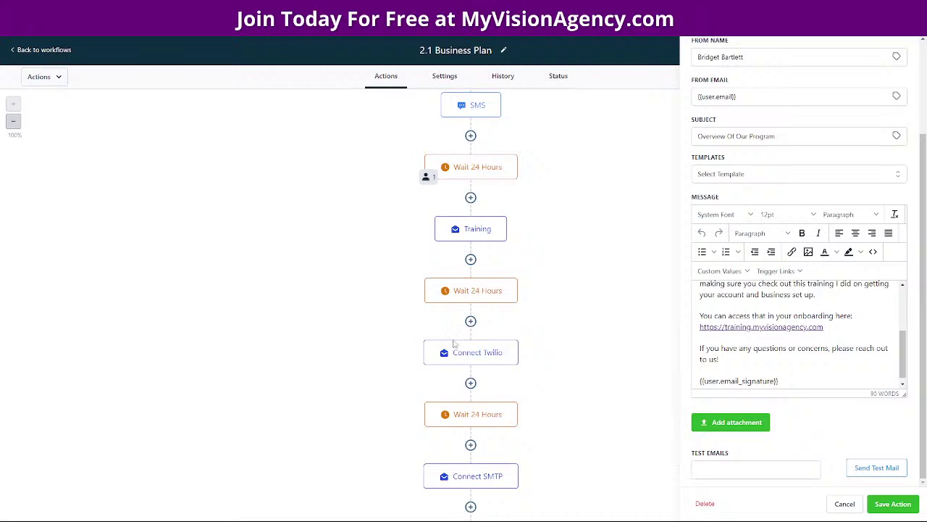
scroll(588, 391, down, 2)
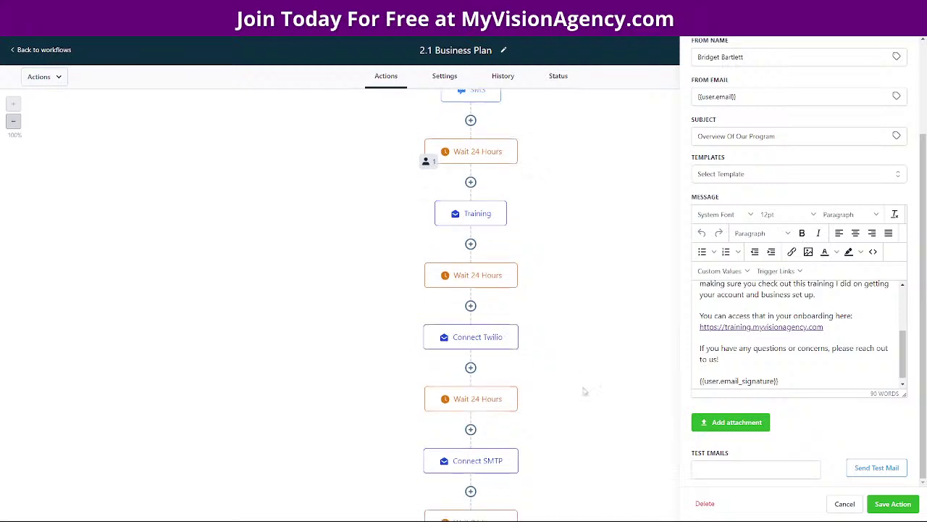
scroll(467, 428, down, 4)
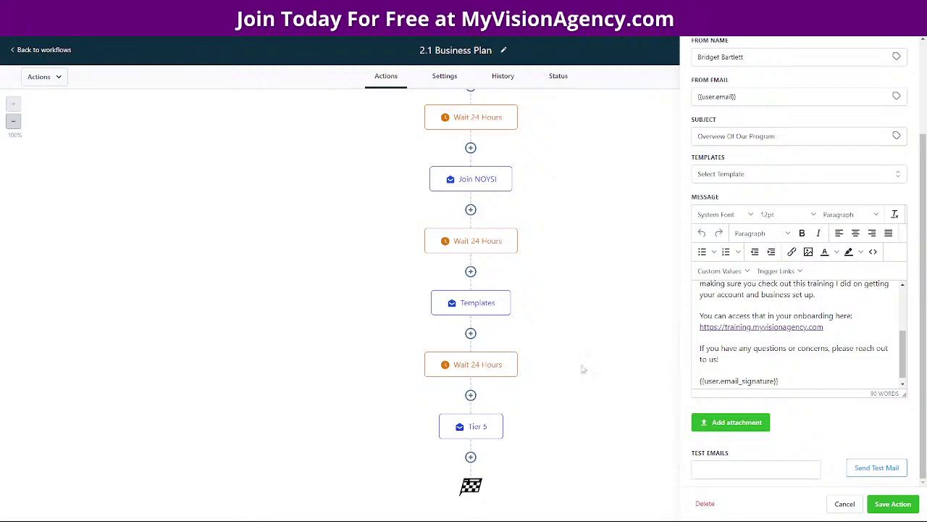
scroll(892, 348, up, 6)
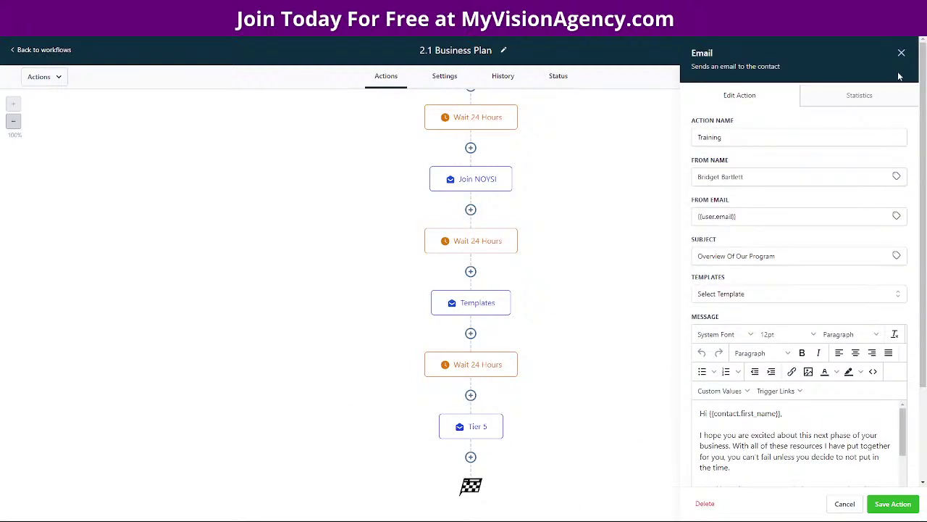
click(902, 54)
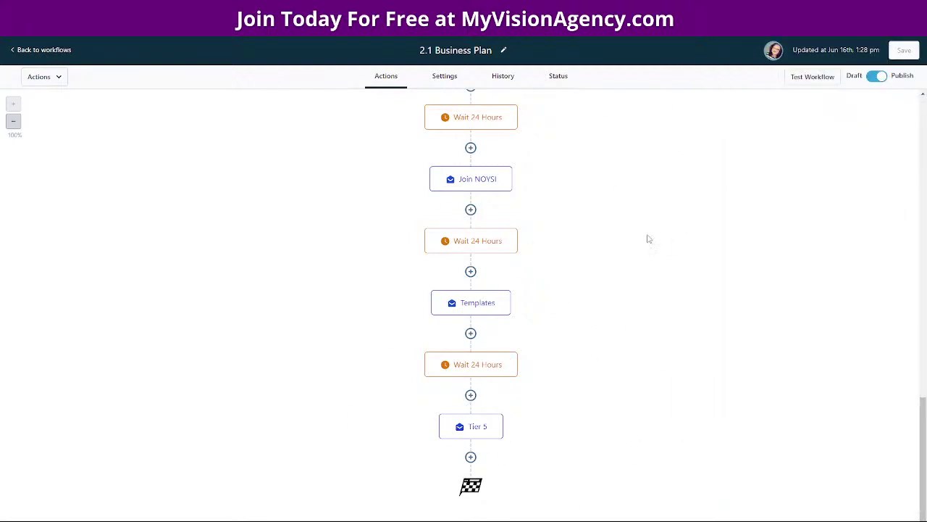
scroll(287, 239, up, 5)
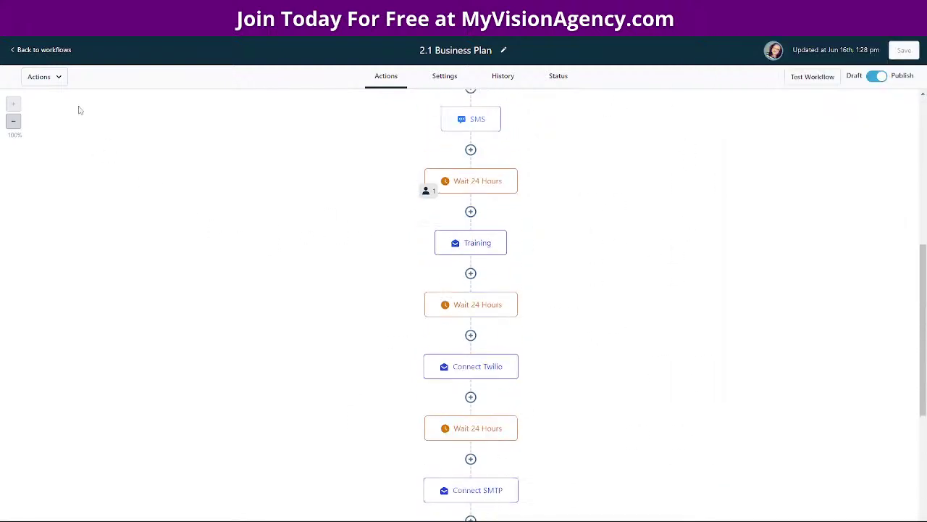
Go back to the workflow list, reopen 2.1 Business Plan, and review its sequence of actions once more
click(44, 51)
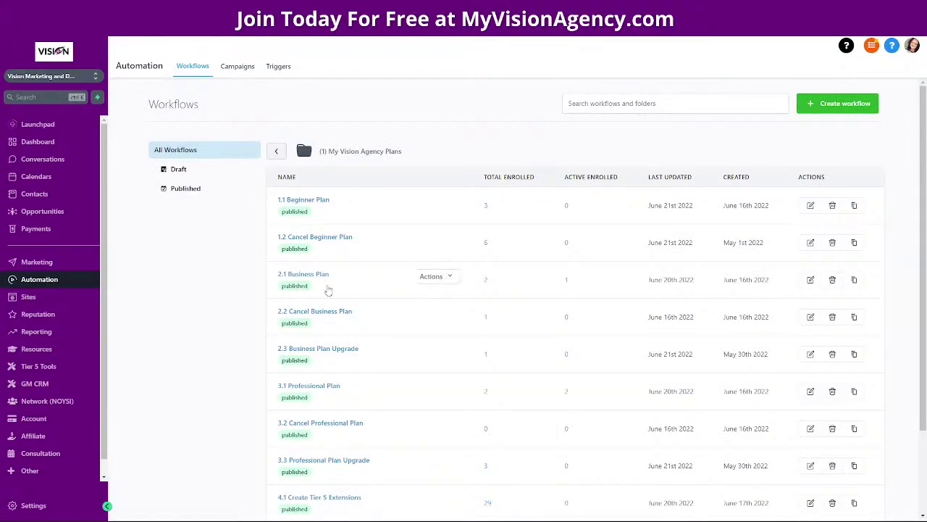
click(324, 272)
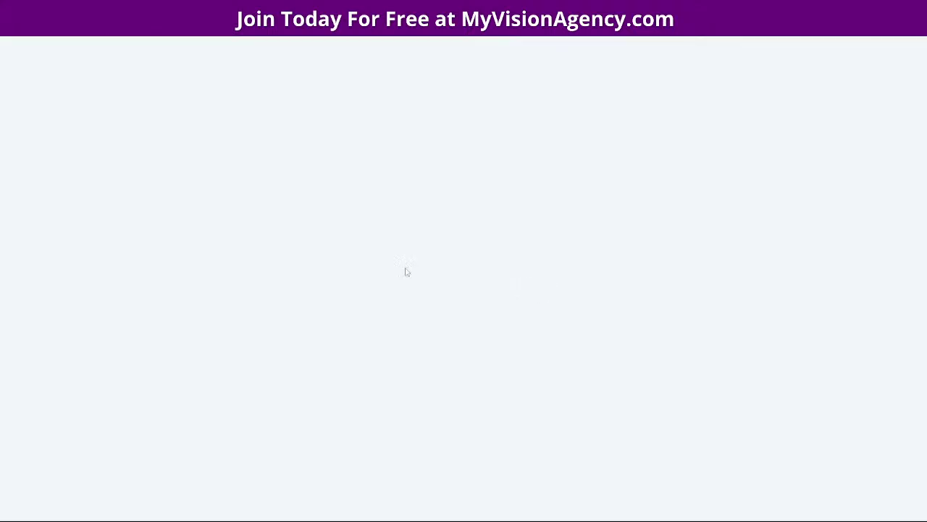
scroll(286, 342, down, 3)
scroll(291, 343, down, 1)
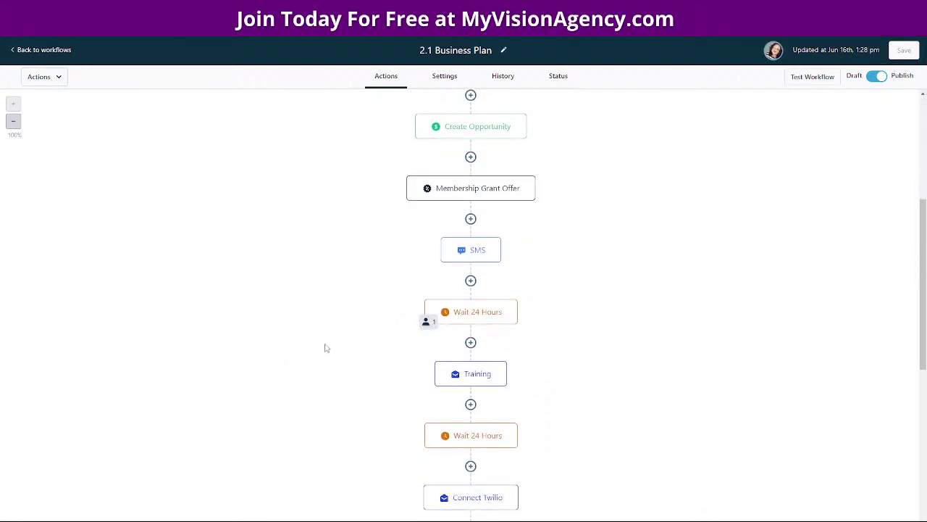
scroll(322, 329, up, 8)
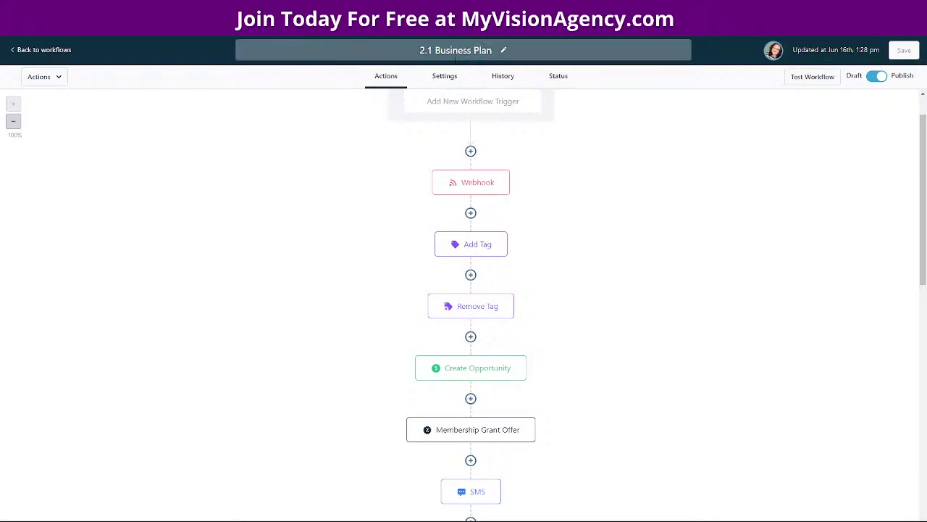
scroll(316, 321, down, 10)
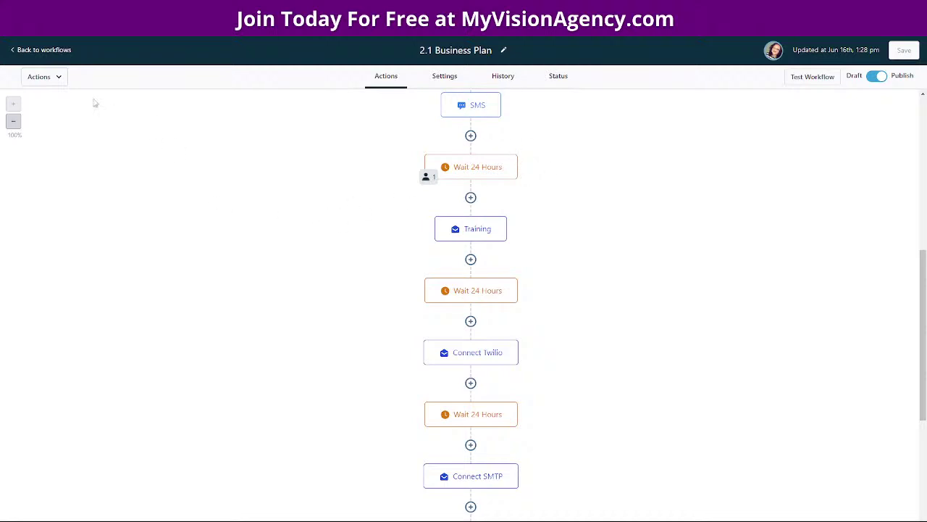
Return to the workflow list and open the 3.1 Professional Plan workflow with its Form Submitted trigger
click(50, 50)
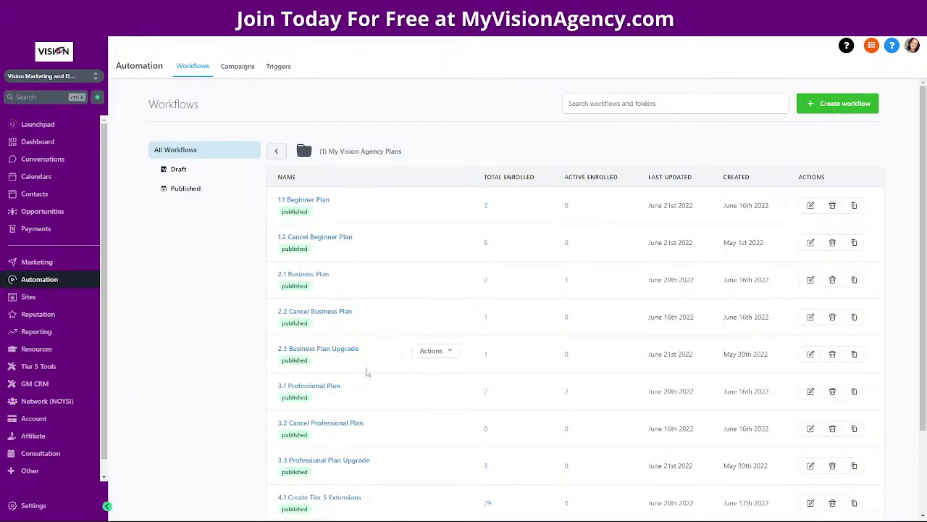
scroll(304, 348, down, 2)
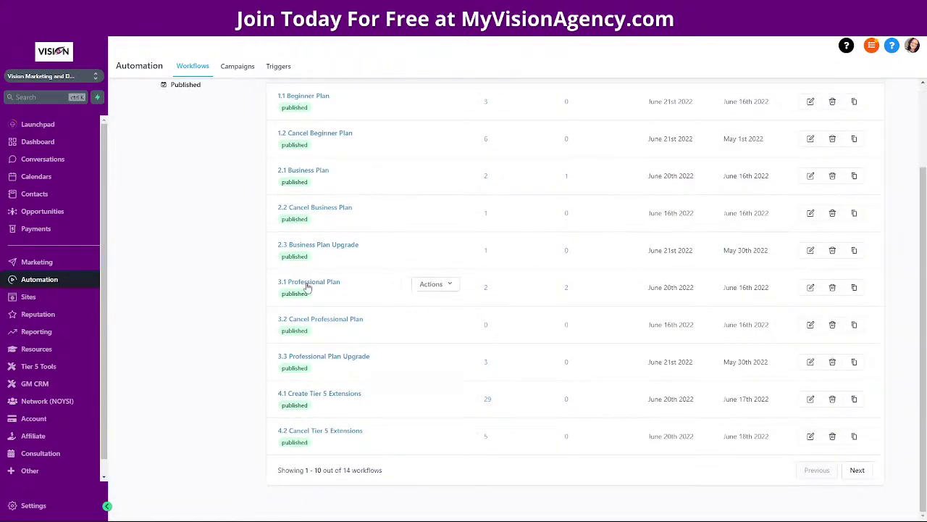
click(307, 283)
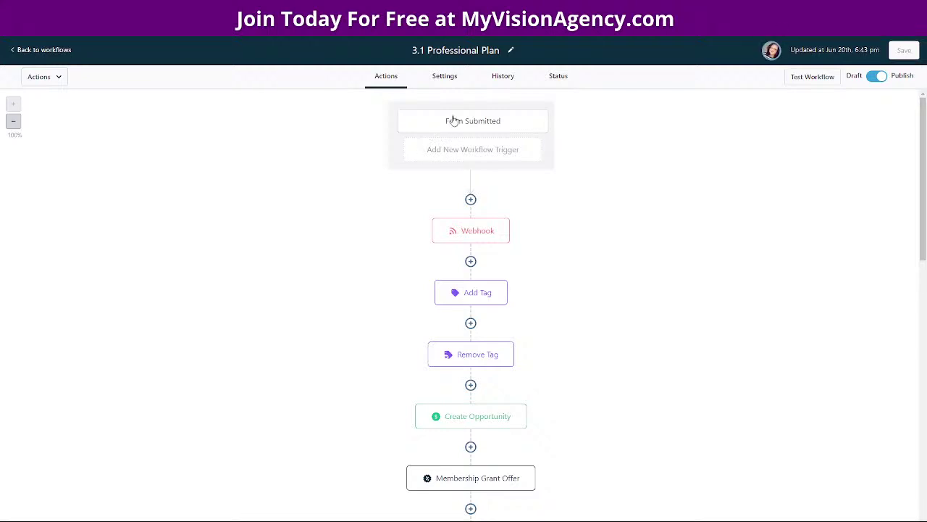
click(452, 120)
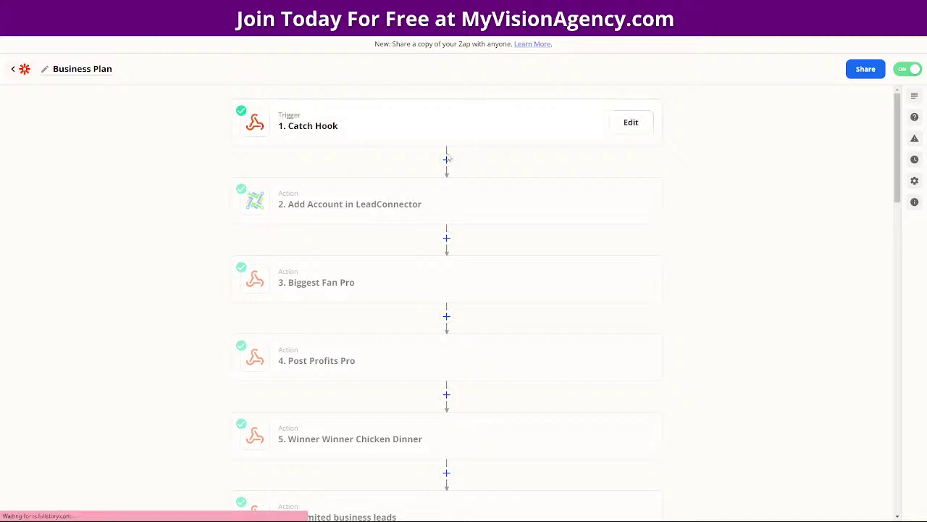
Switch to Zapier, open the Professional Plan zap from the Vision Plans folder, and view its first actions
scroll(790, 367, down, 2)
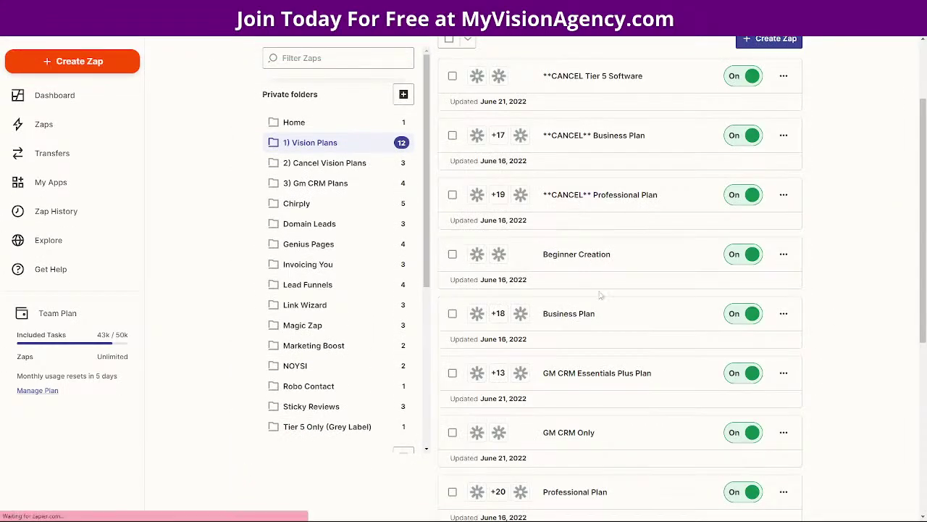
scroll(603, 387, down, 3)
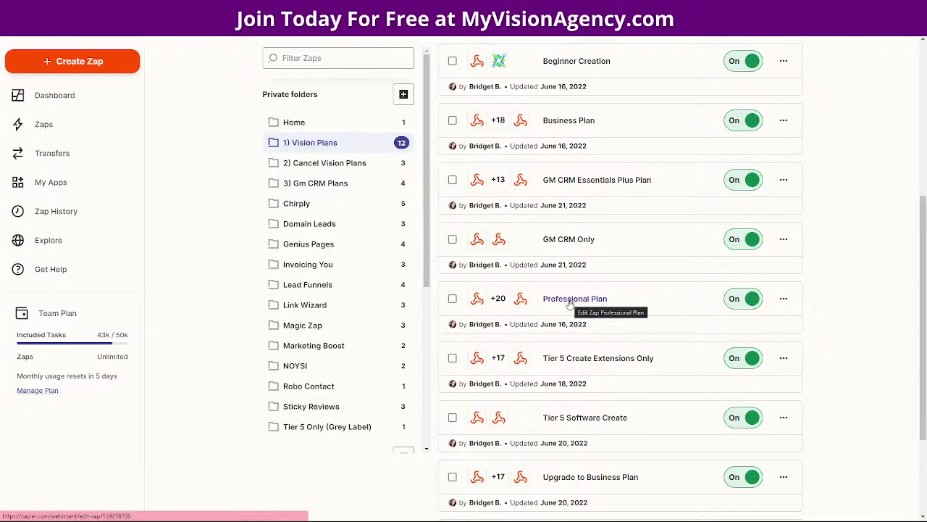
click(570, 303)
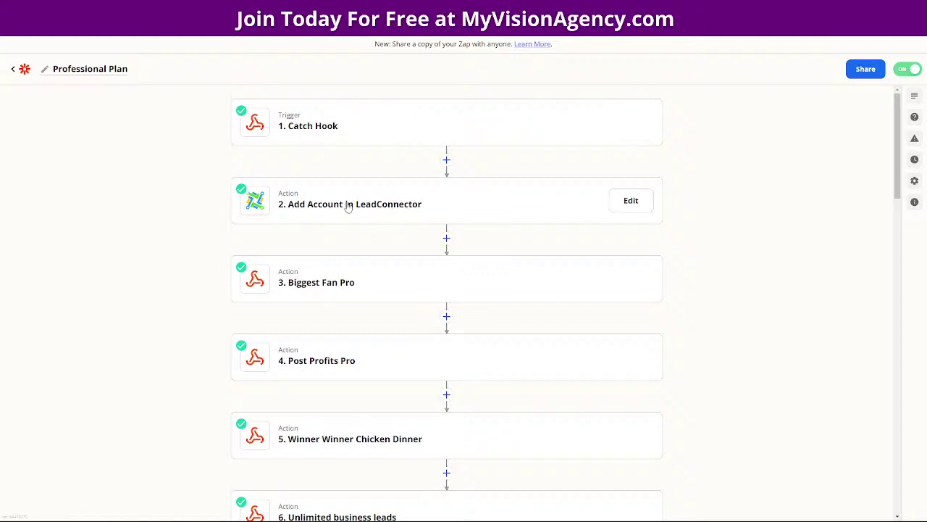
scroll(449, 199, down, 2)
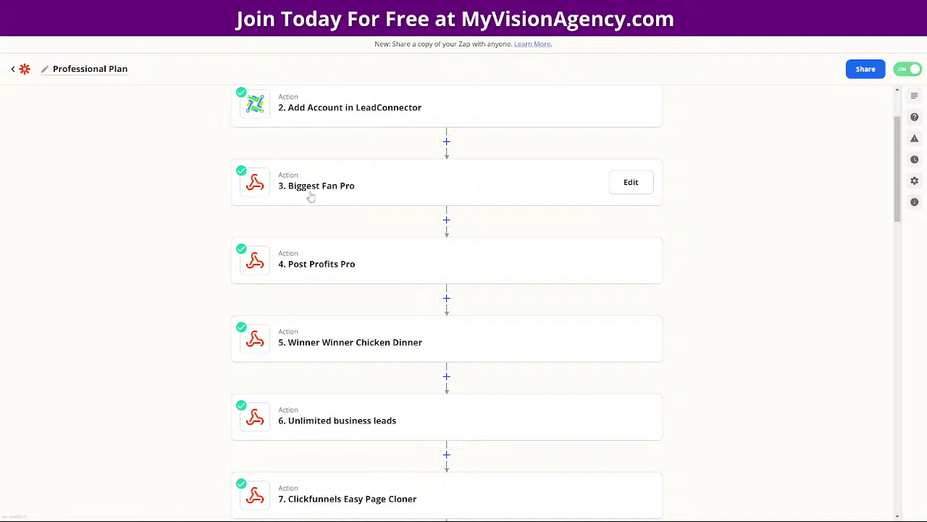
Review the rest of the Professional Plan zap's actions down to GMCRM
scroll(395, 290, down, 14)
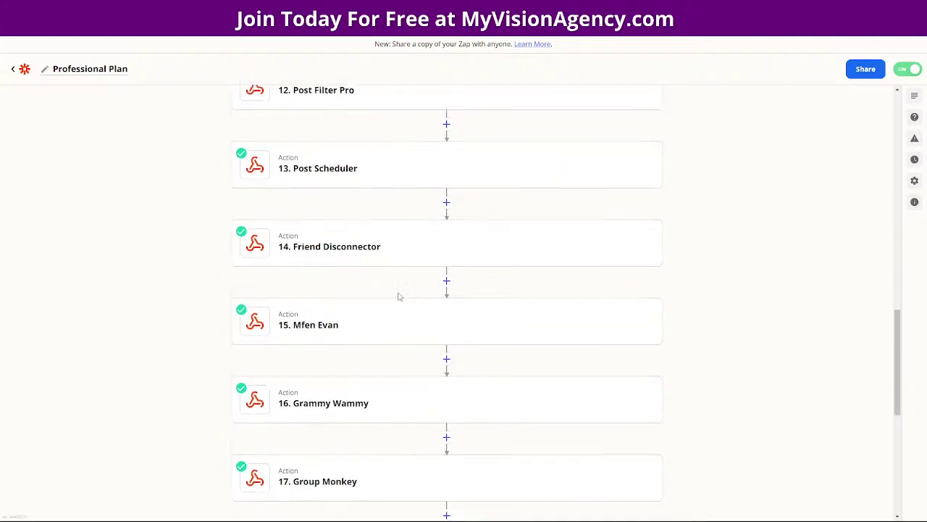
scroll(407, 320, down, 3)
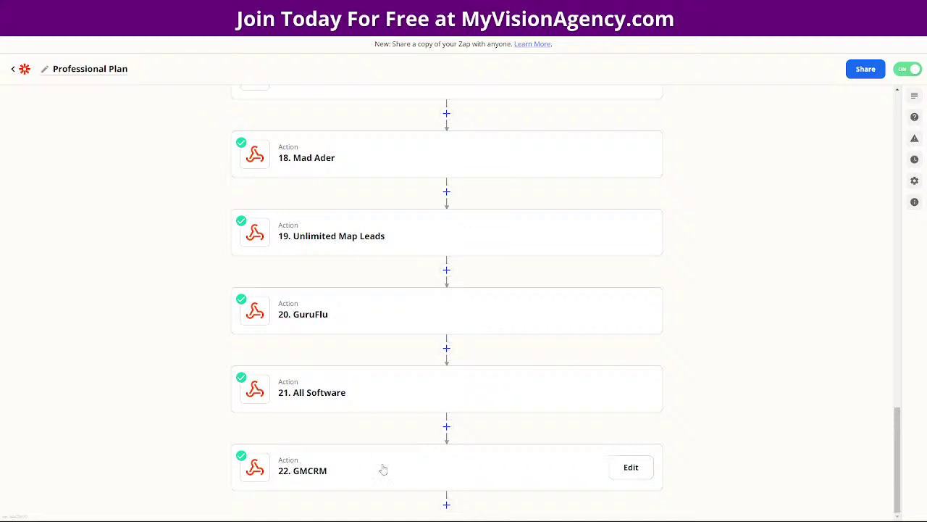
scroll(381, 427, up, 6)
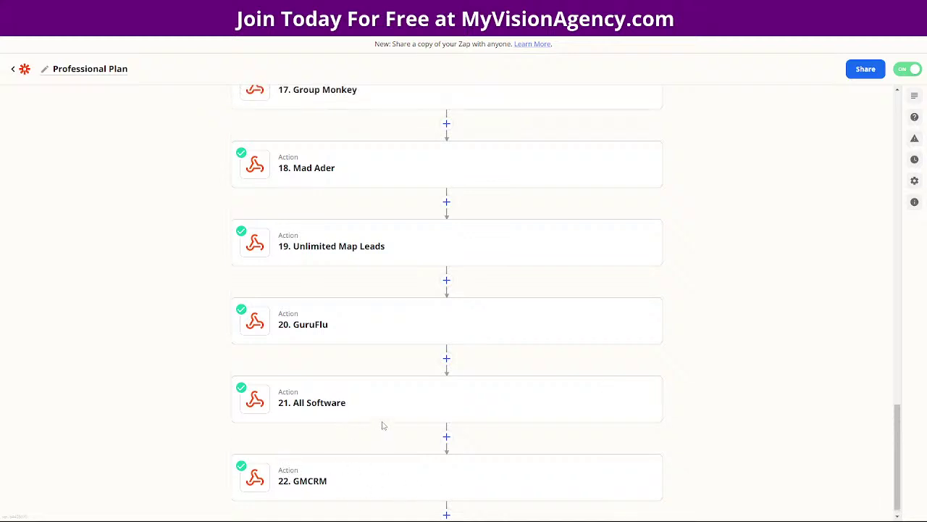
scroll(385, 425, up, 10)
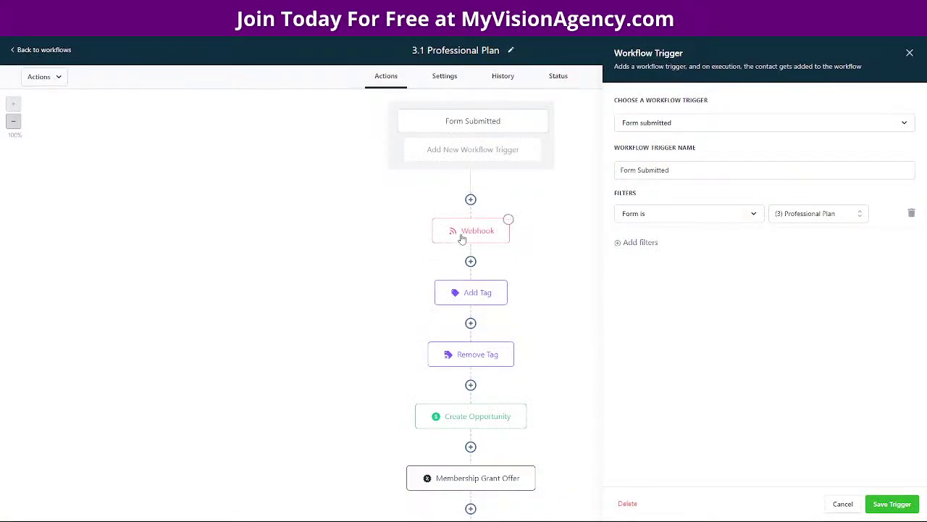
Switch back to the 3.1 Professional Plan workflow and review the tags in its Add Tag and Remove Tag actions
click(474, 295)
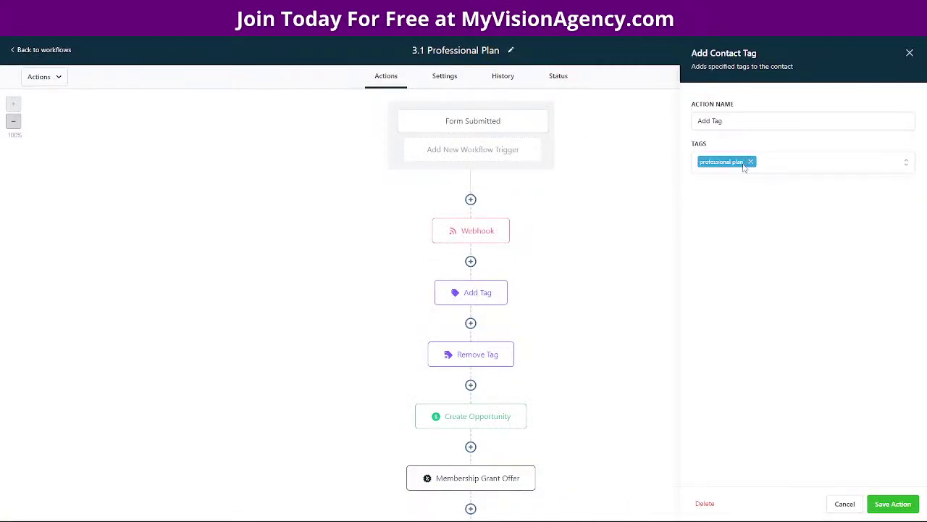
scroll(563, 335, down, 3)
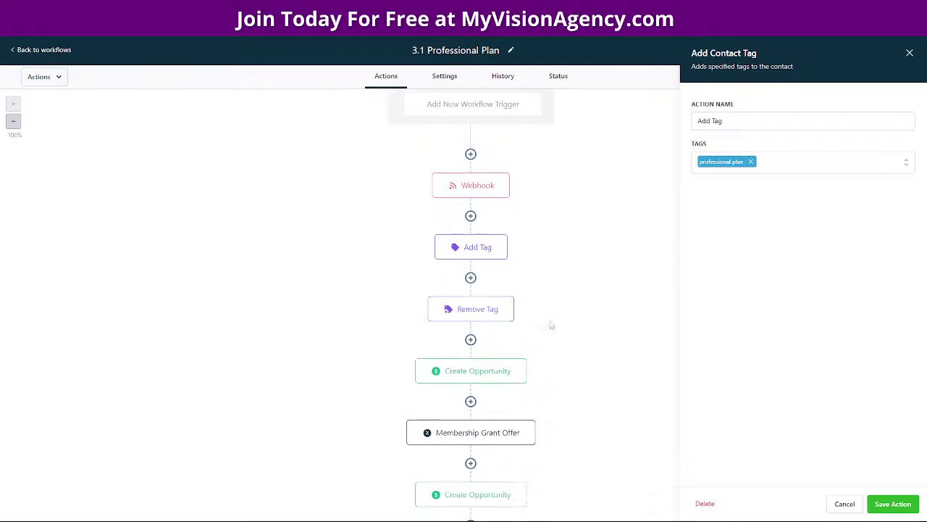
click(473, 259)
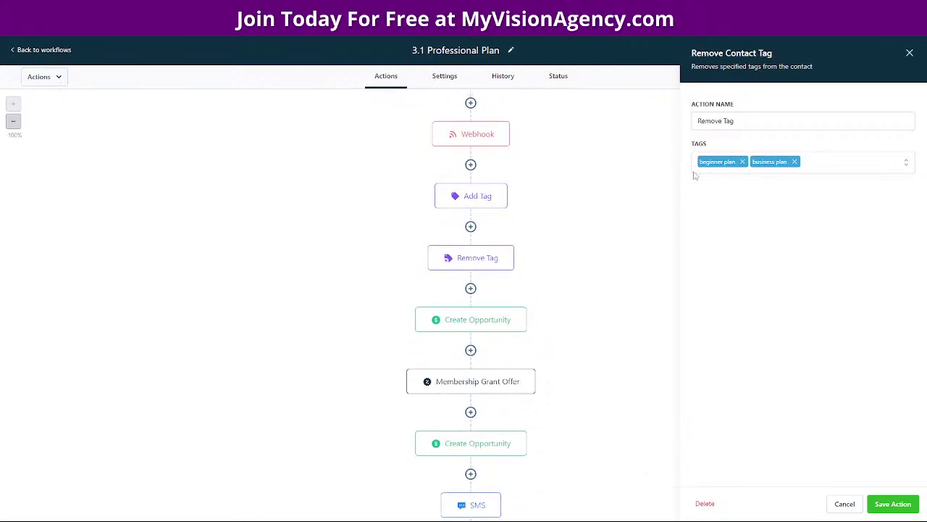
Save the first Create Opportunity action with the My Vision Agency pipeline, Professional Plan Member stage, lead value 147 and status won
click(462, 320)
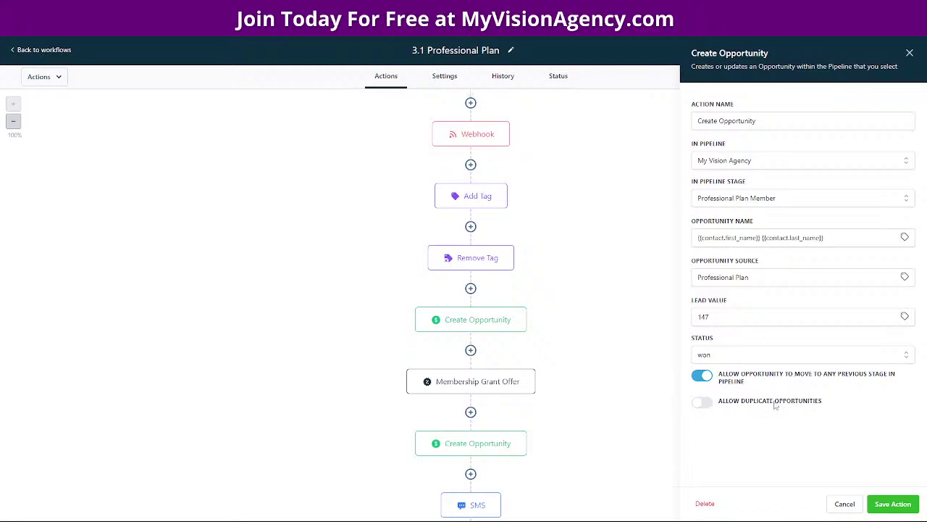
click(891, 504)
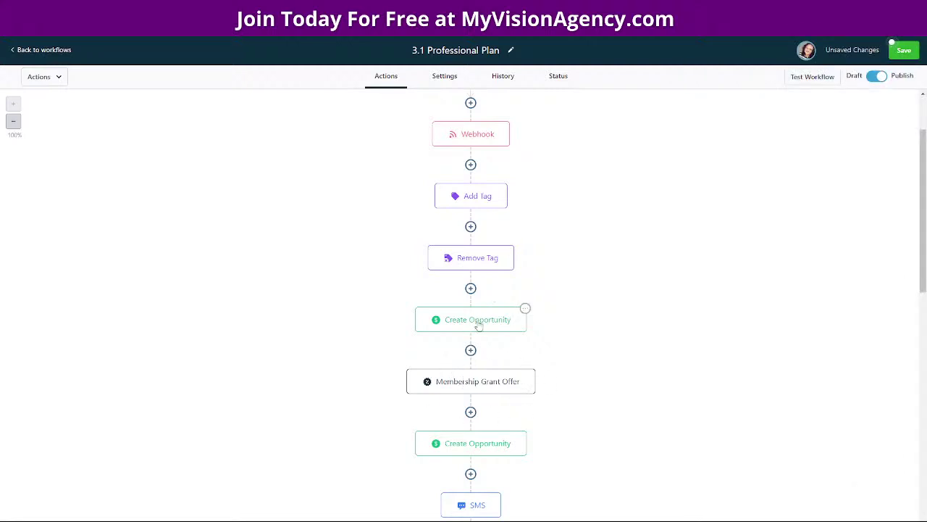
Check the Membership Grant Offer action's offer, and delete the second Create Opportunity action below it
click(467, 382)
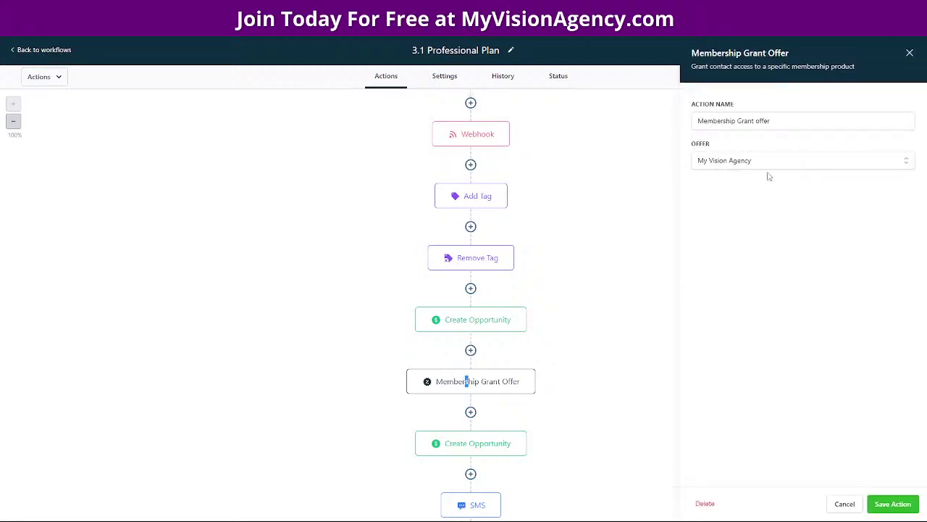
scroll(585, 406, down, 2)
click(516, 303)
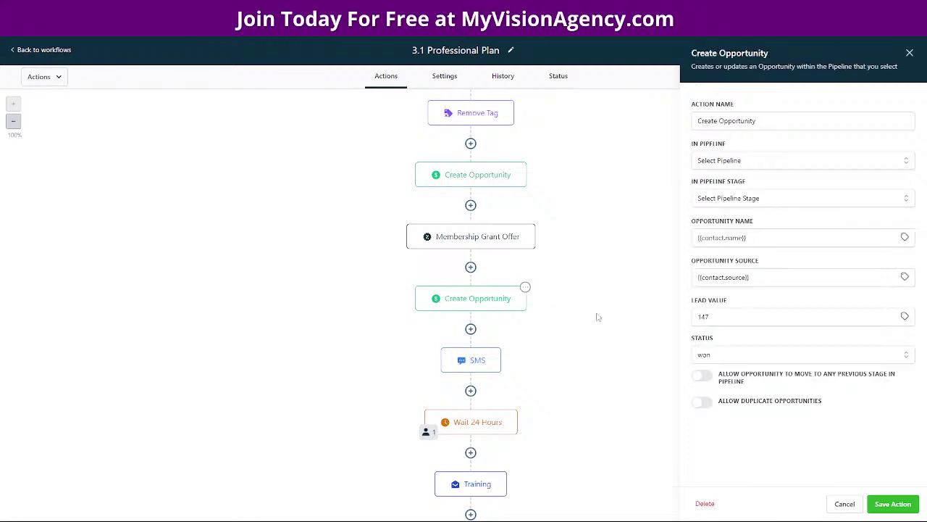
click(525, 288)
mouse_move(554, 372)
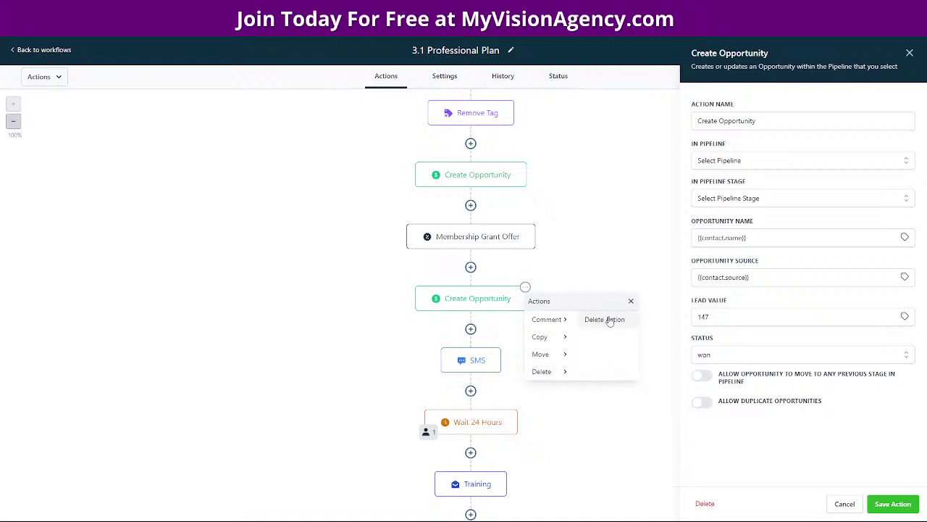
click(608, 319)
click(549, 318)
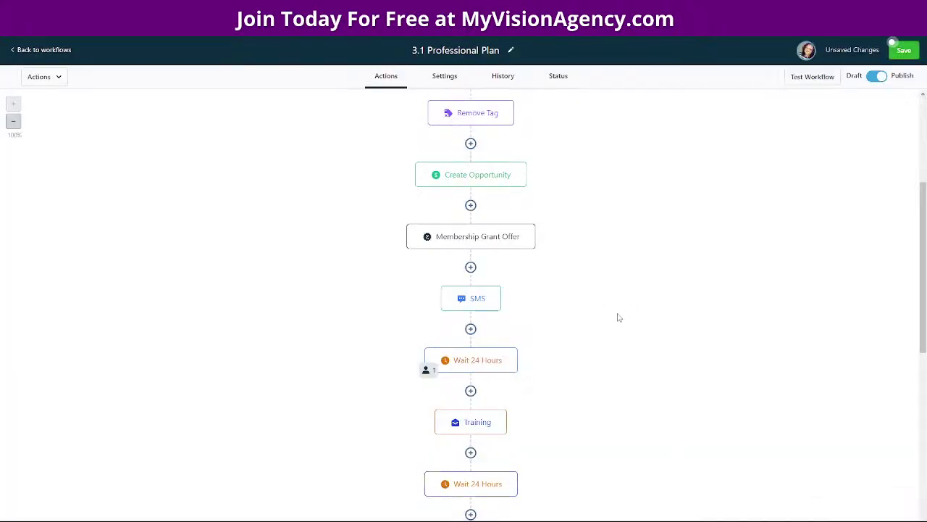
Review the welcome SMS and the onboarding email sequence down to Tier 5, and save the 3.1 Professional Plan workflow
click(470, 303)
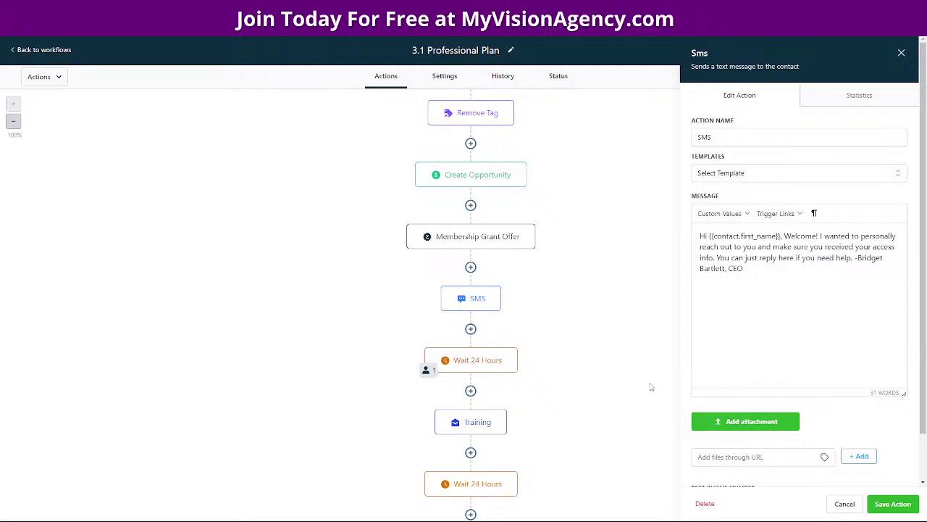
scroll(552, 354, down, 4)
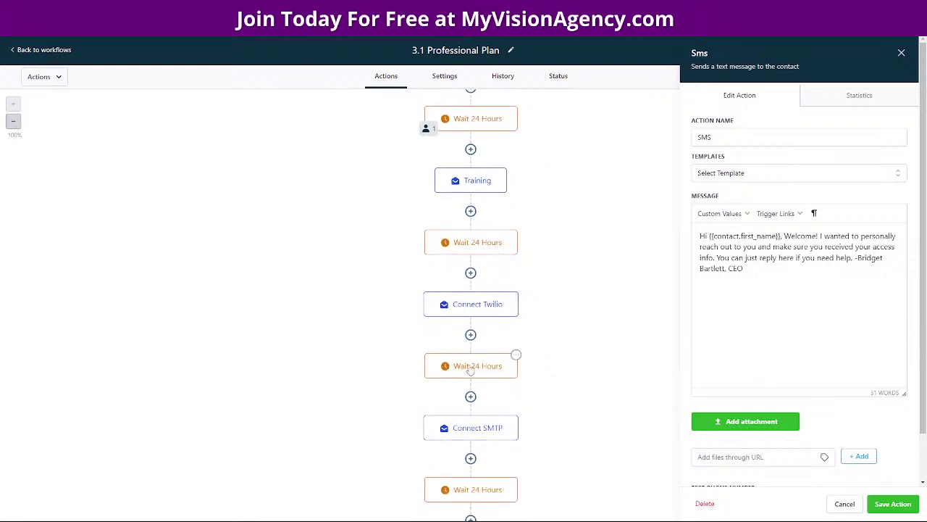
scroll(586, 451, down, 4)
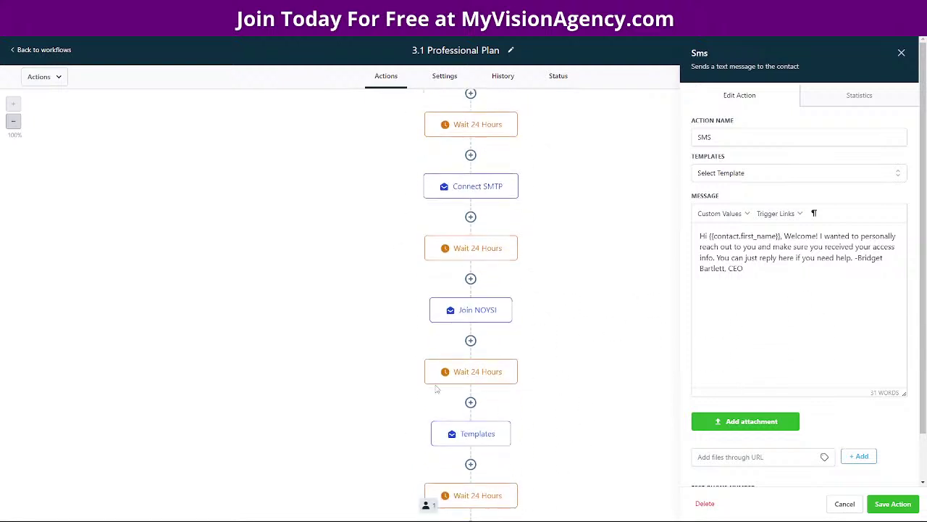
scroll(601, 456, down, 2)
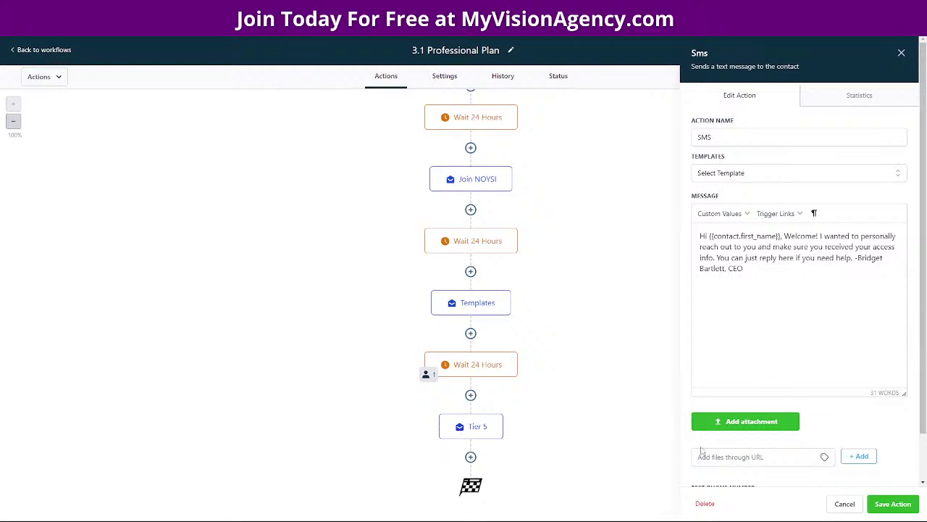
click(842, 504)
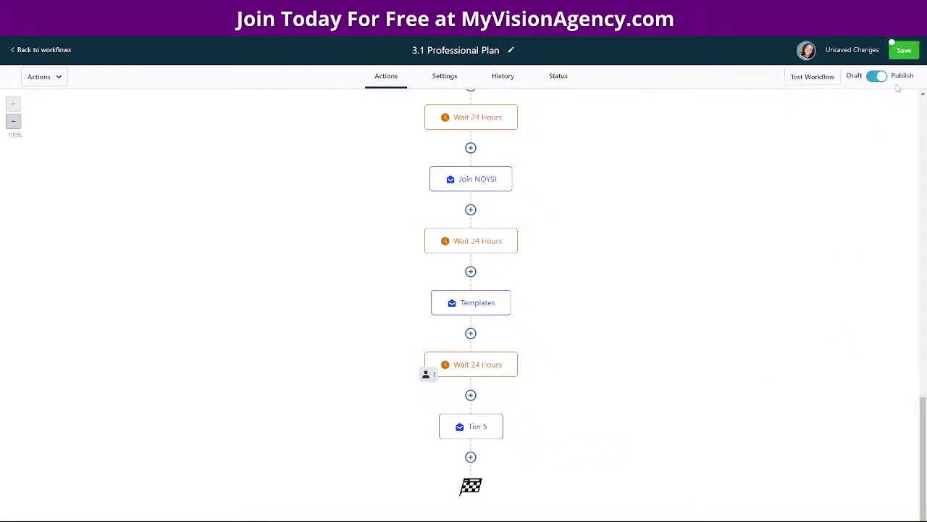
click(902, 52)
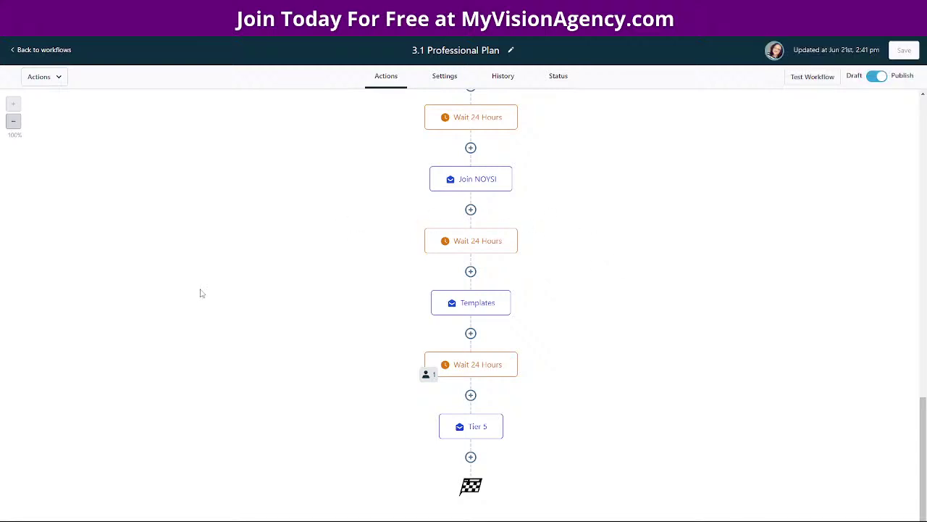
Return to the workflow list, open 2.2 Cancel Business Plan, and view its Form Submitted trigger
click(40, 50)
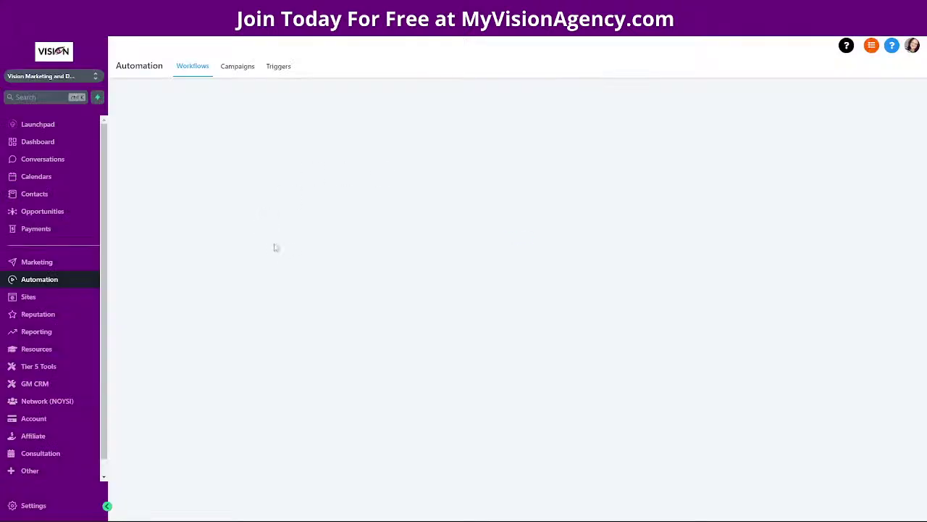
scroll(215, 352, down, 3)
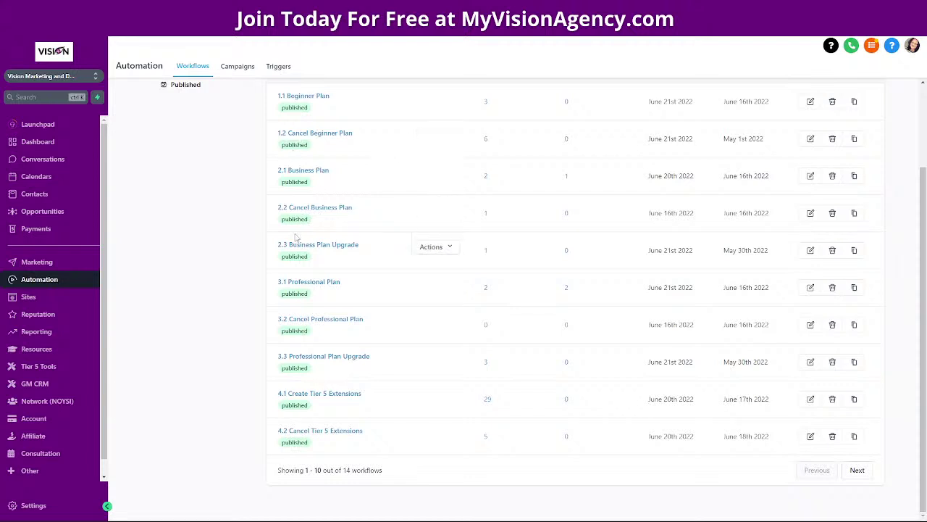
click(310, 210)
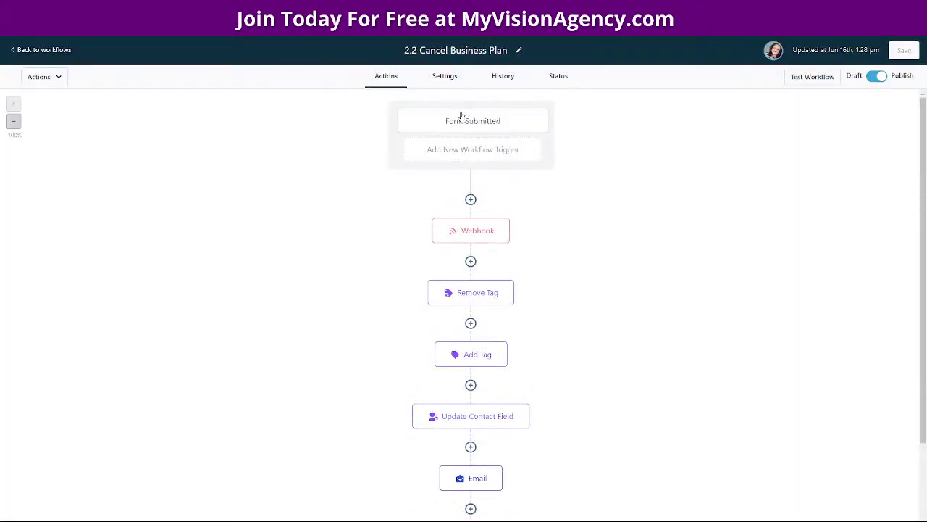
click(464, 120)
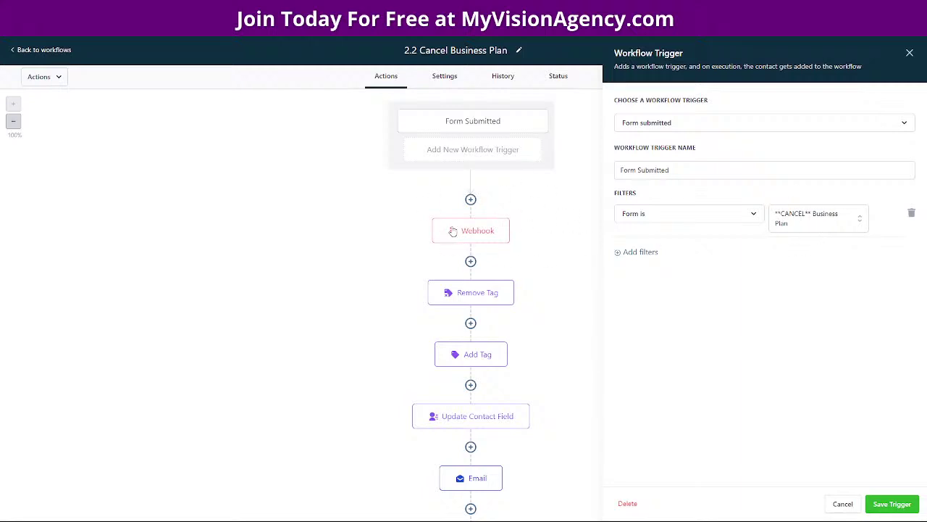
scroll(569, 300, down, 1)
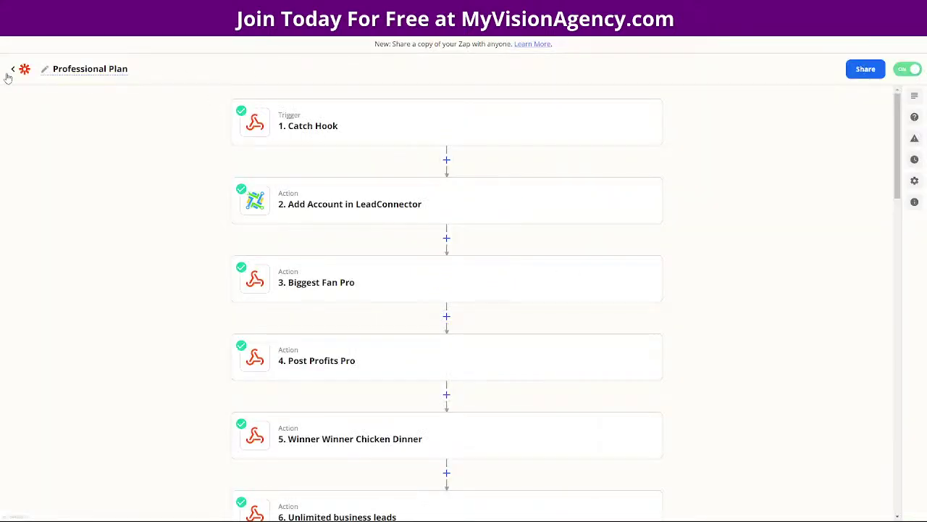
Switch to Zapier, open the **CANCEL** Professional Plan zap from the Vision Plans folder, review its actions, and leave the zap
click(12, 72)
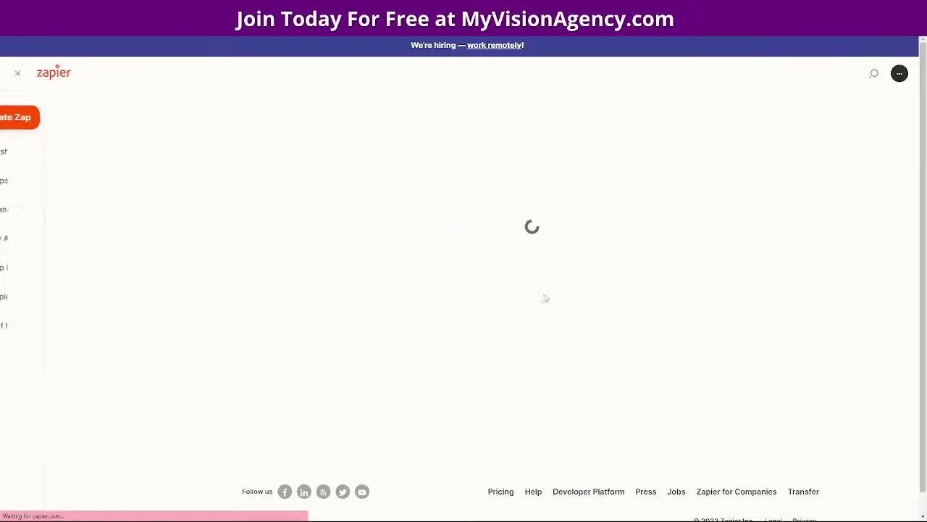
scroll(559, 267, down, 2)
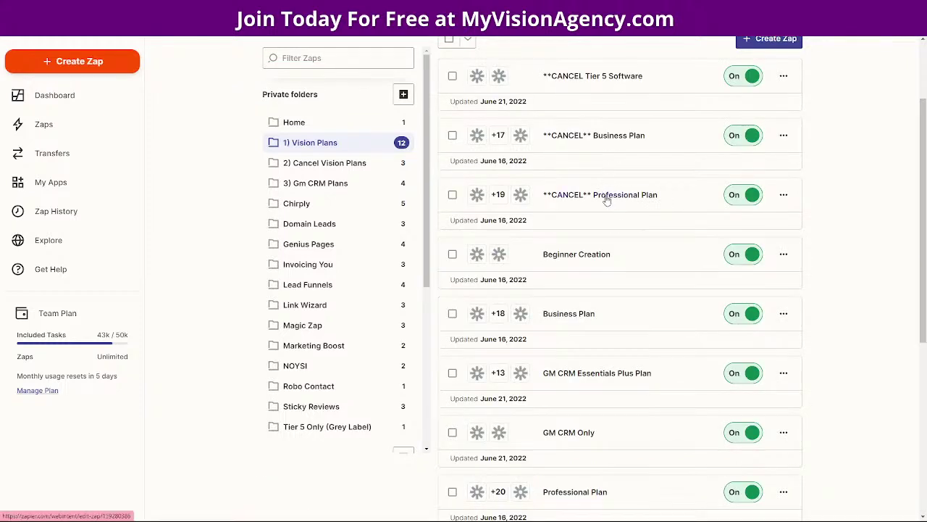
click(606, 196)
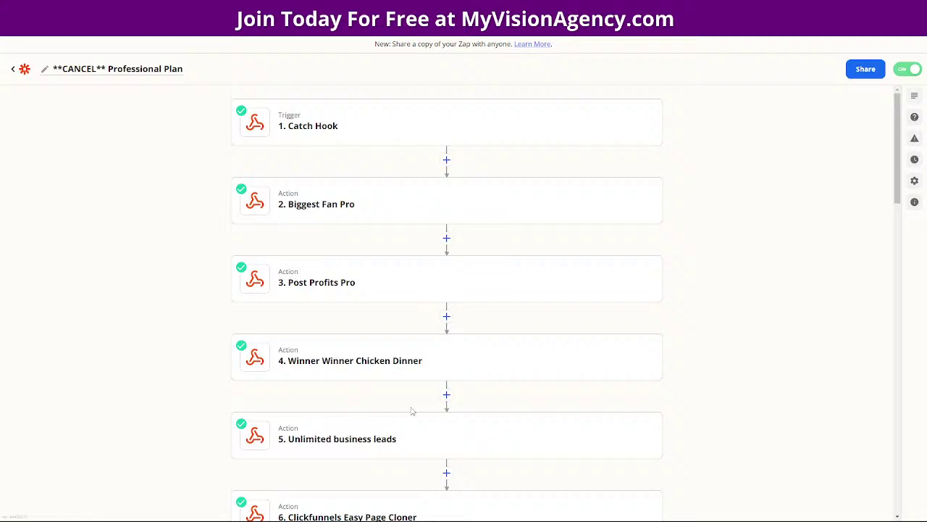
scroll(408, 408, down, 4)
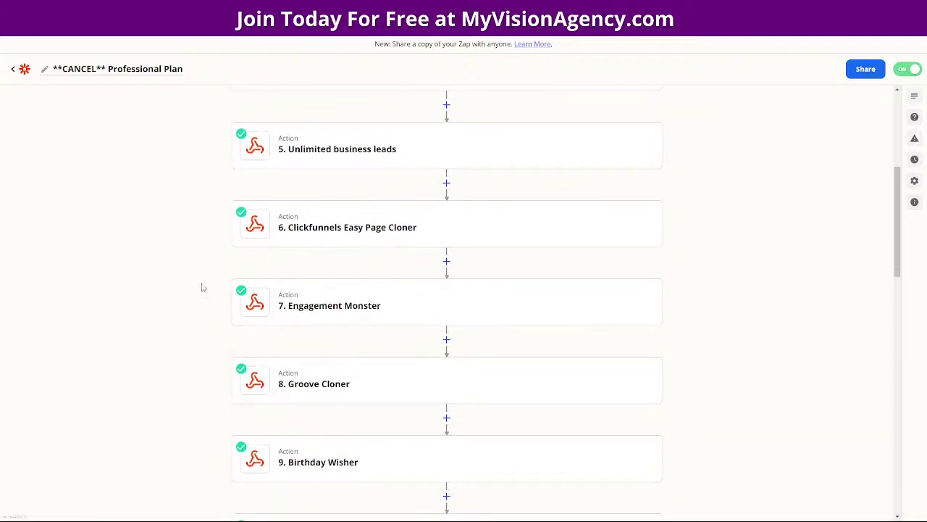
click(12, 69)
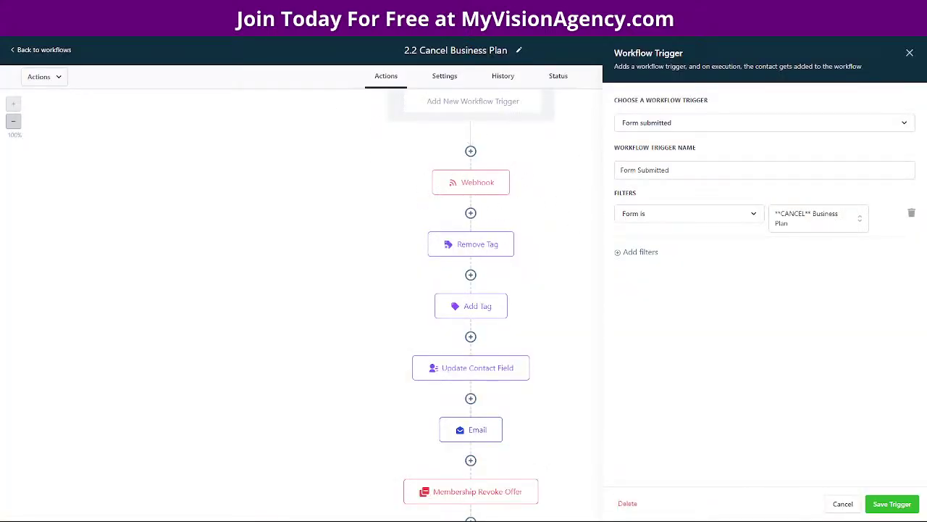
Switch back to 2.2 Cancel Business Plan and review its action settings from Remove Tag to Membership Revoke Offer, then close them
click(474, 250)
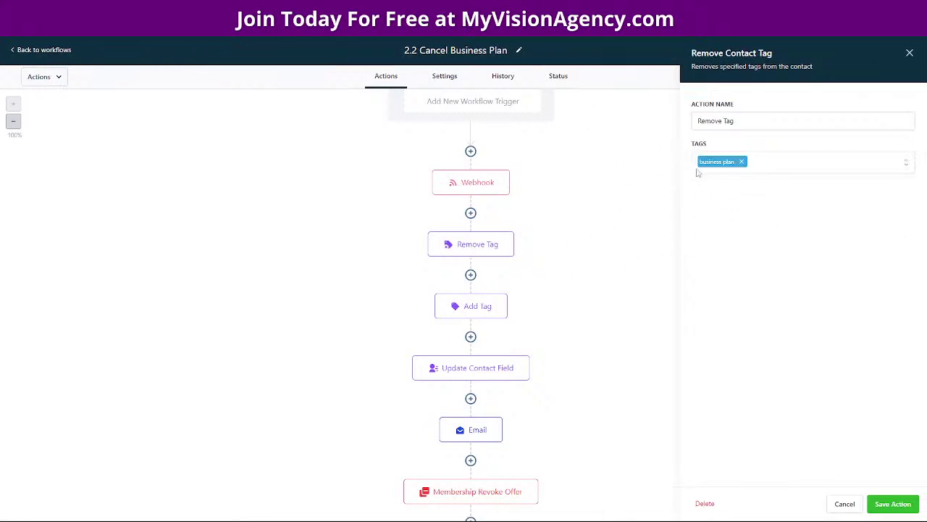
click(476, 313)
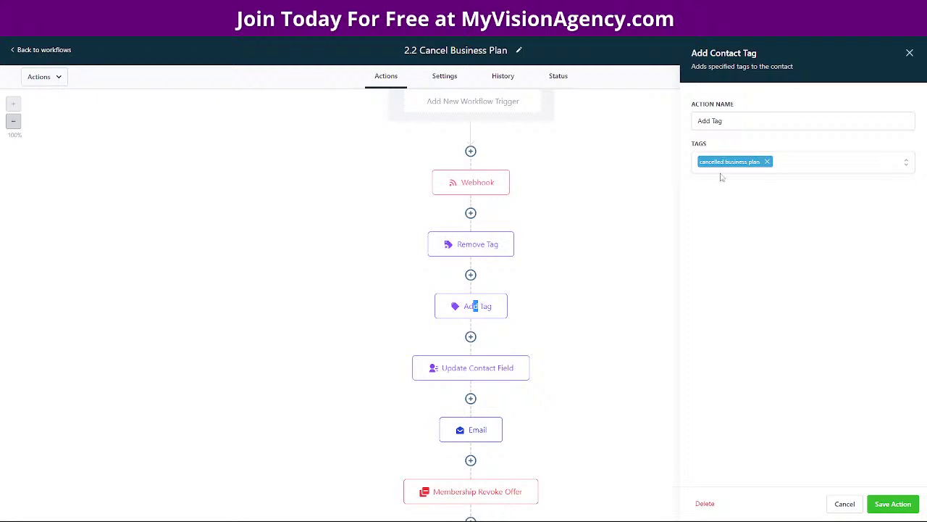
click(478, 374)
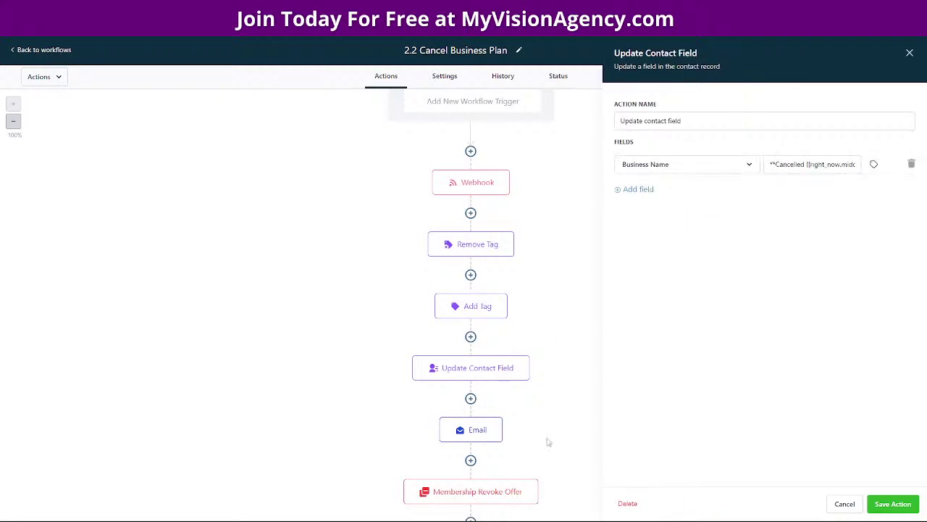
click(474, 437)
scroll(569, 407, down, 2)
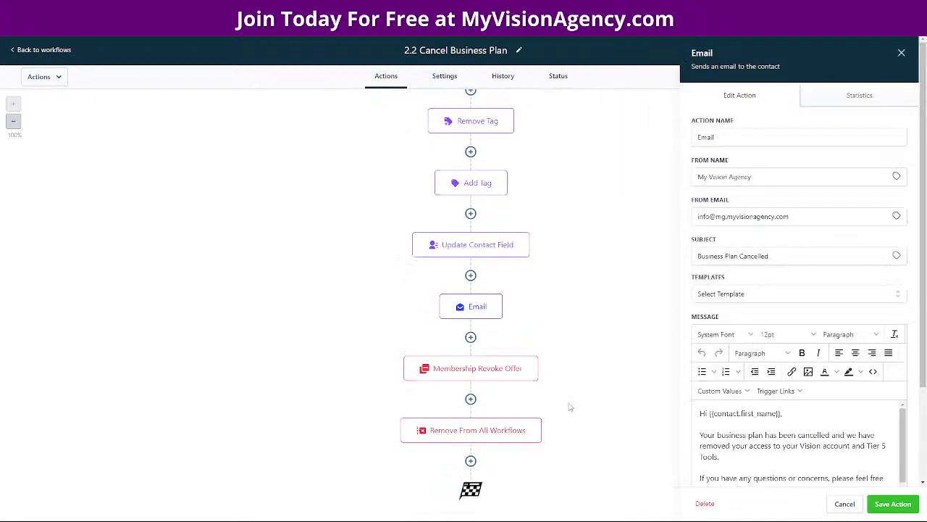
click(484, 371)
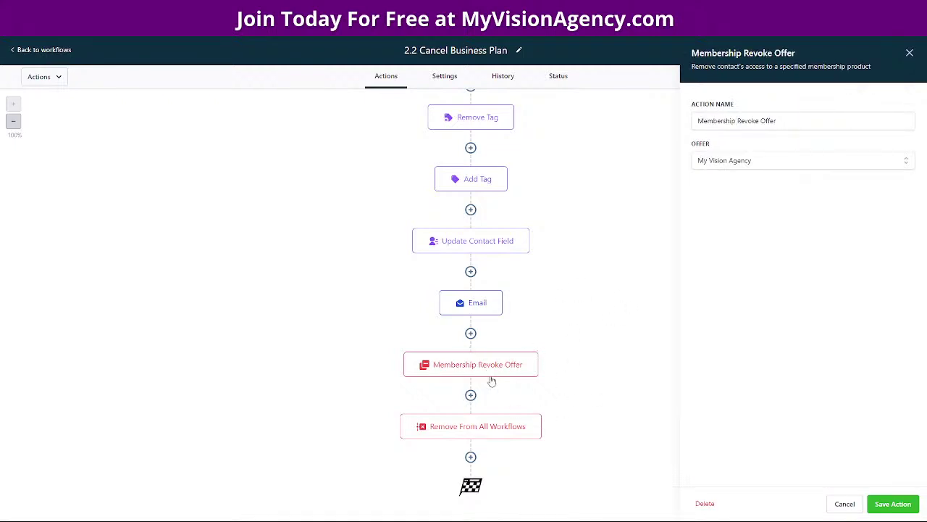
click(909, 54)
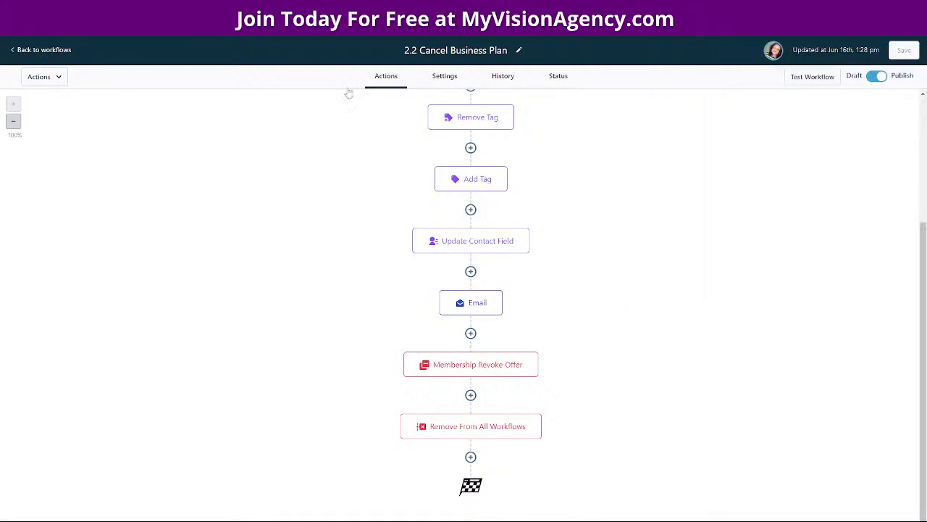
Return to the workflow list, open 3.2 Cancel Professional Plan, and view its Form Submitted trigger
click(52, 50)
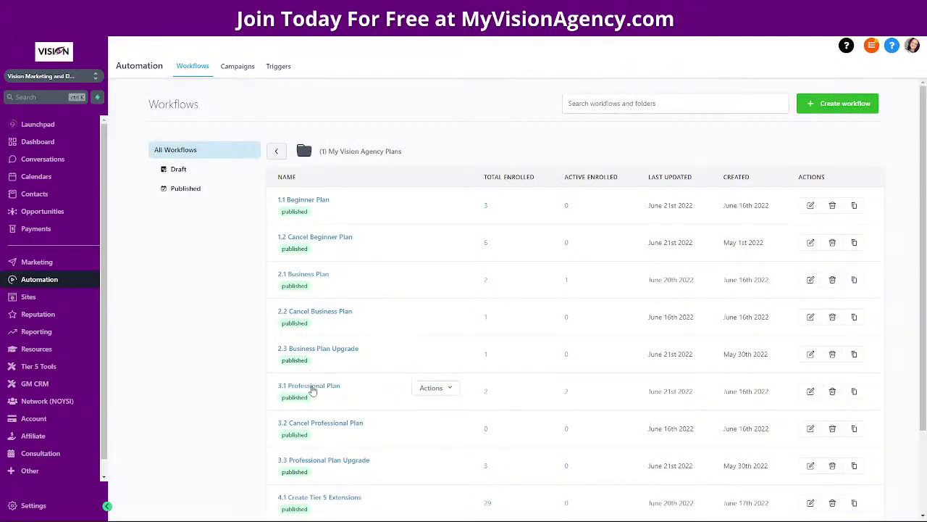
click(315, 426)
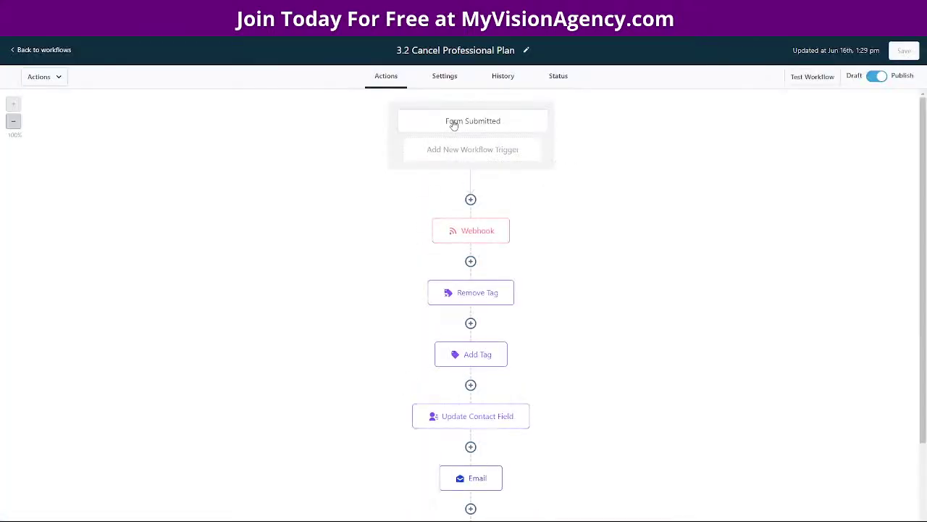
click(453, 124)
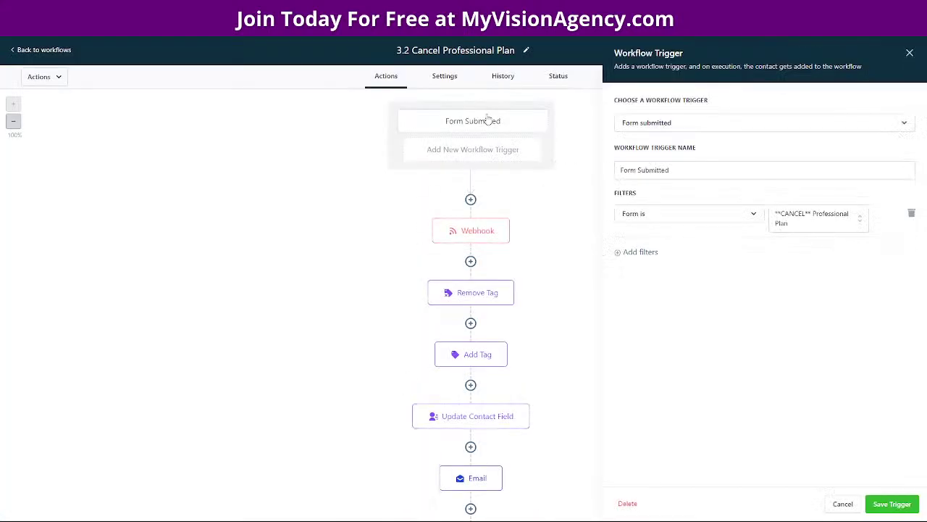
Review the 3.2 Cancel Professional Plan actions from Remove Tag to Remove From All Workflows, and return to the workflow list
click(474, 294)
click(475, 355)
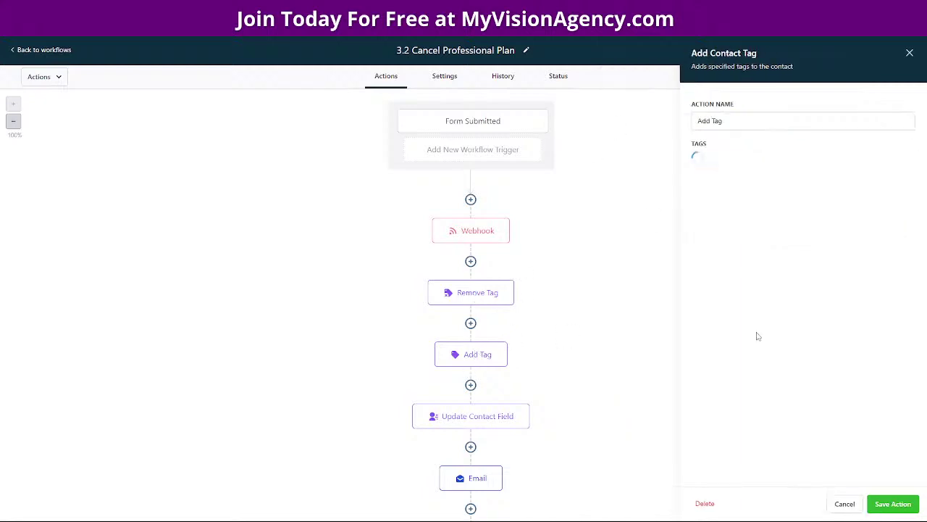
click(484, 415)
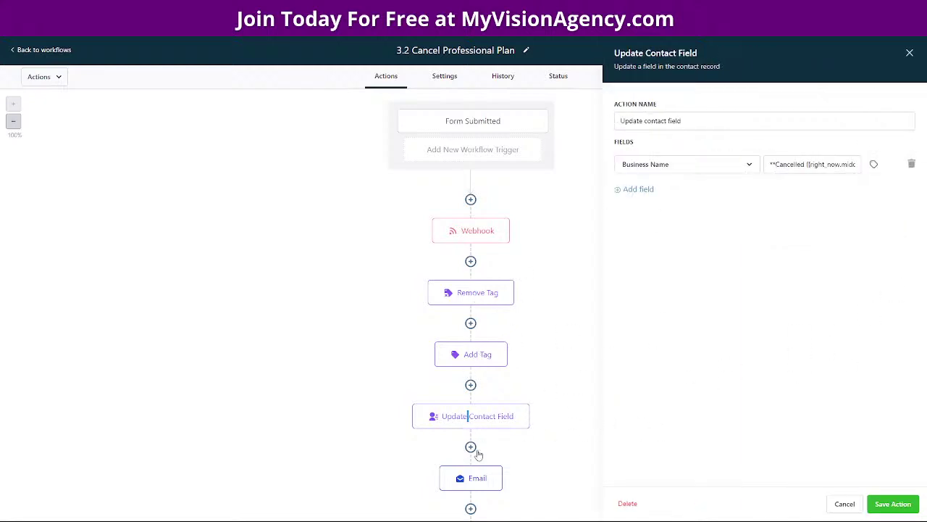
click(474, 477)
scroll(570, 396, down, 3)
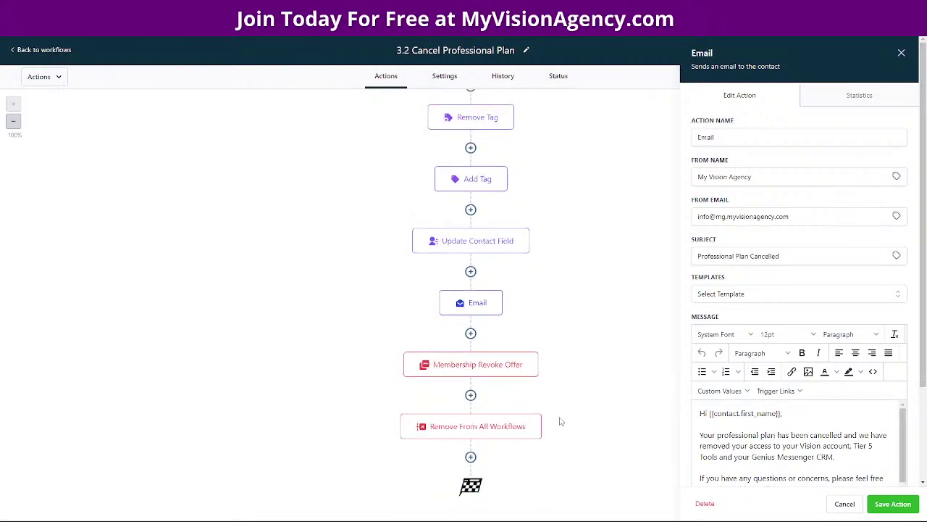
click(534, 358)
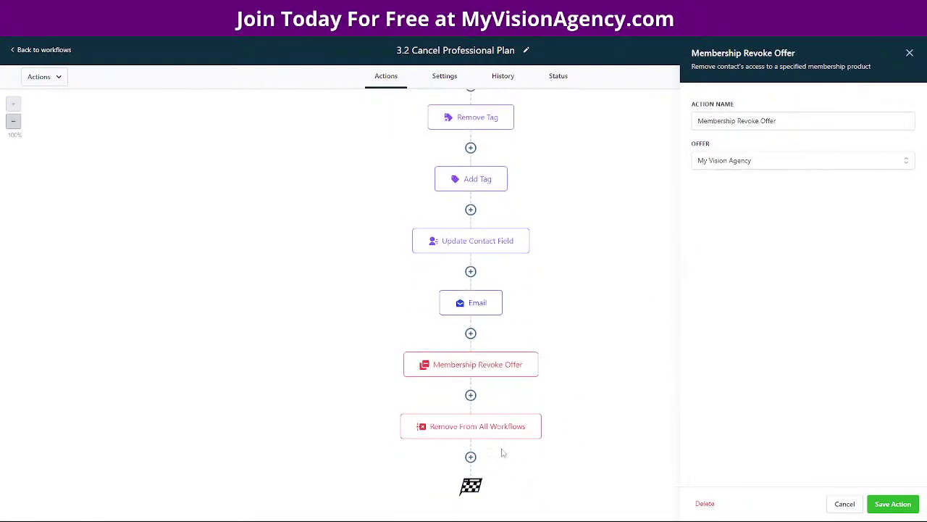
click(478, 427)
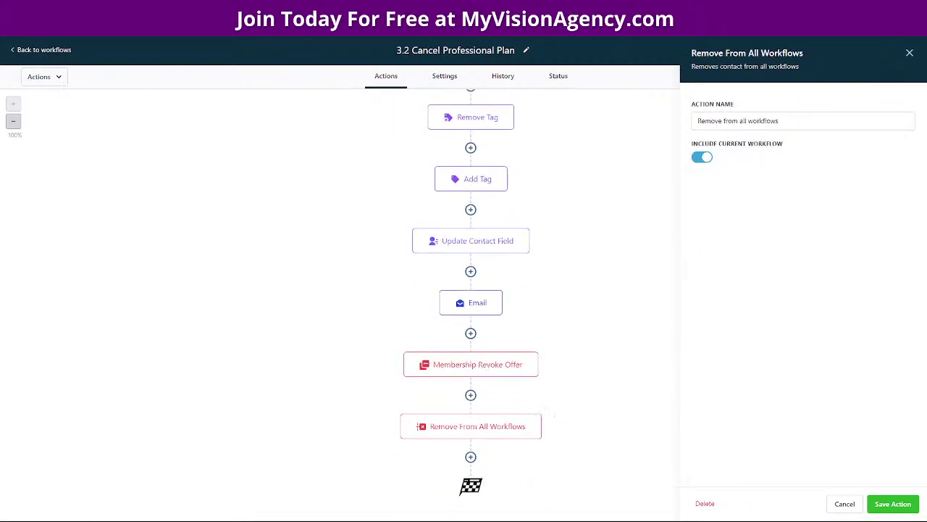
click(910, 52)
click(43, 49)
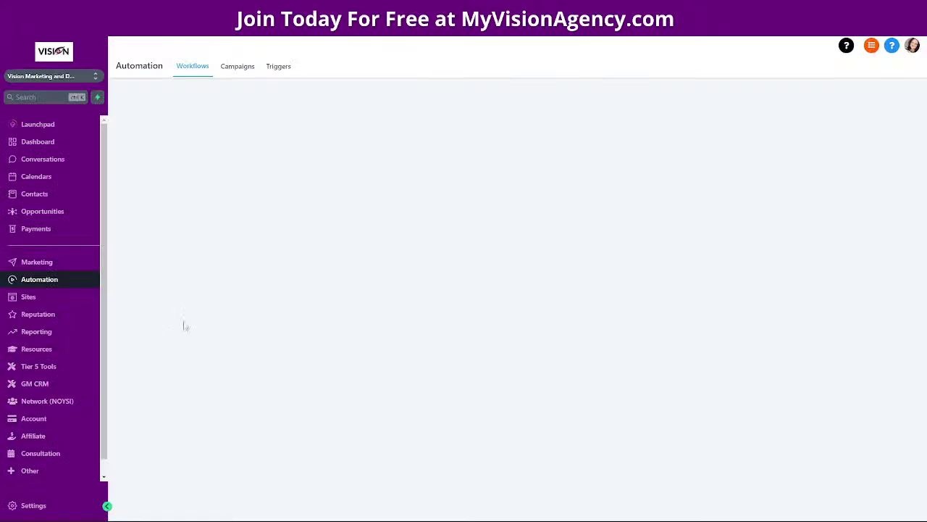
Look over the My Vision Agency Plans workflows, and switch to Zapier to look through the zaps in the Vision Plans folder
scroll(194, 344, down, 2)
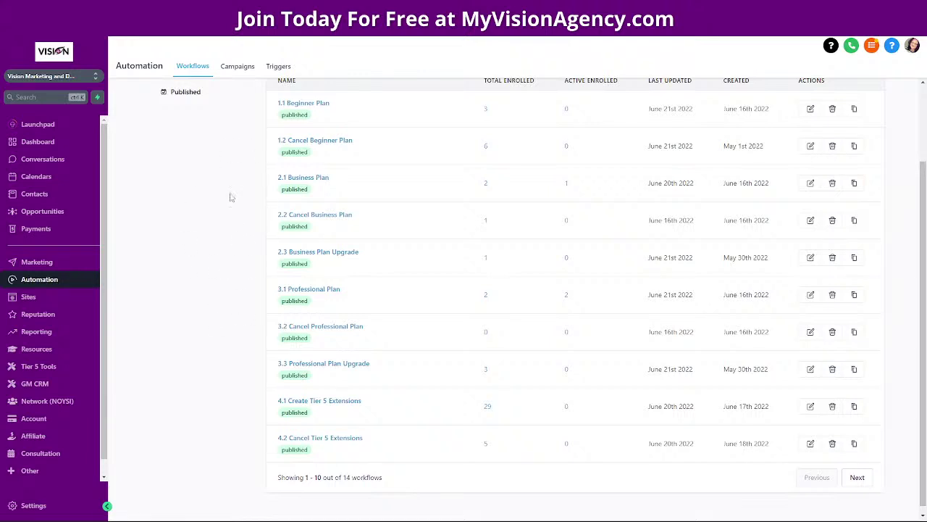
mouse_move(306, 216)
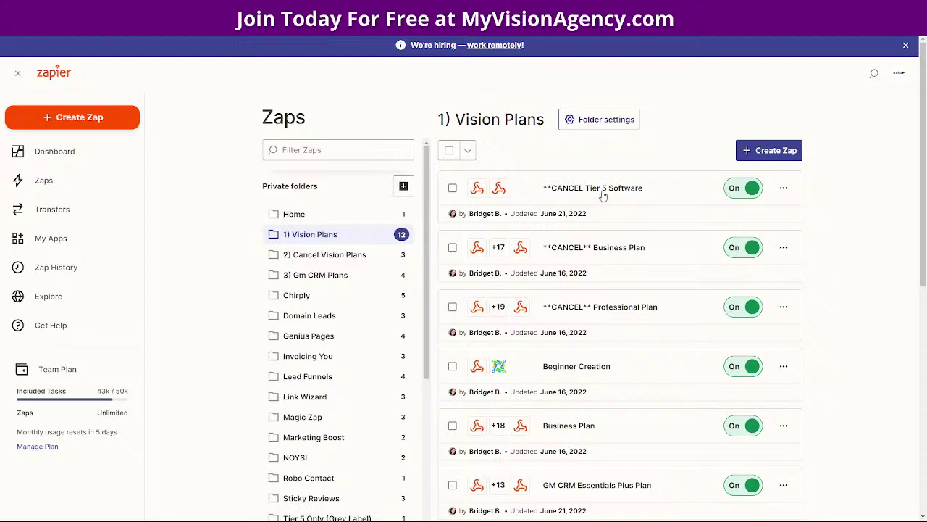
scroll(607, 194, down, 2)
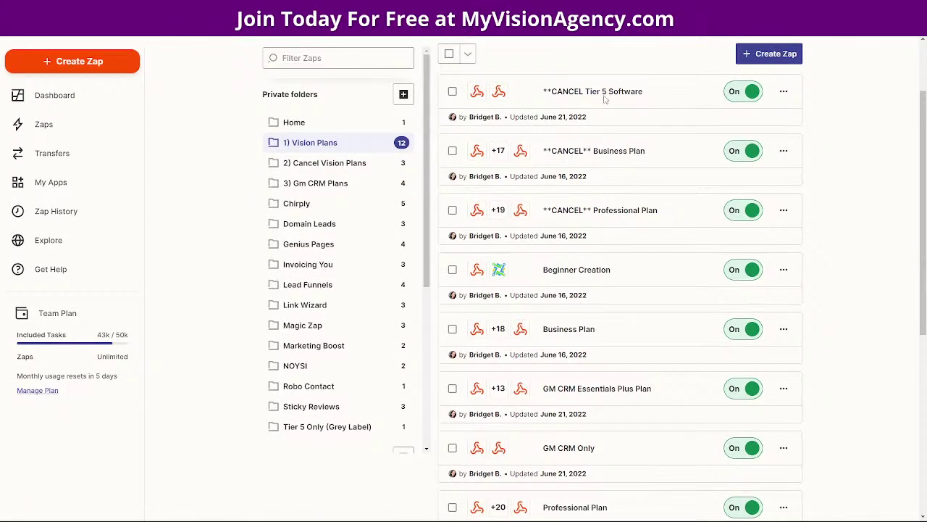
scroll(594, 316, down, 5)
scroll(594, 331, down, 1)
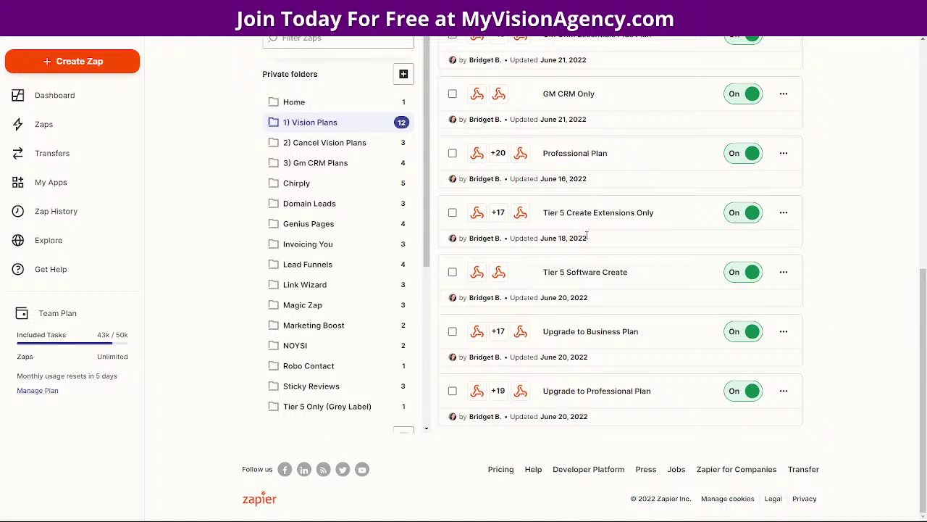
scroll(588, 236, up, 1)
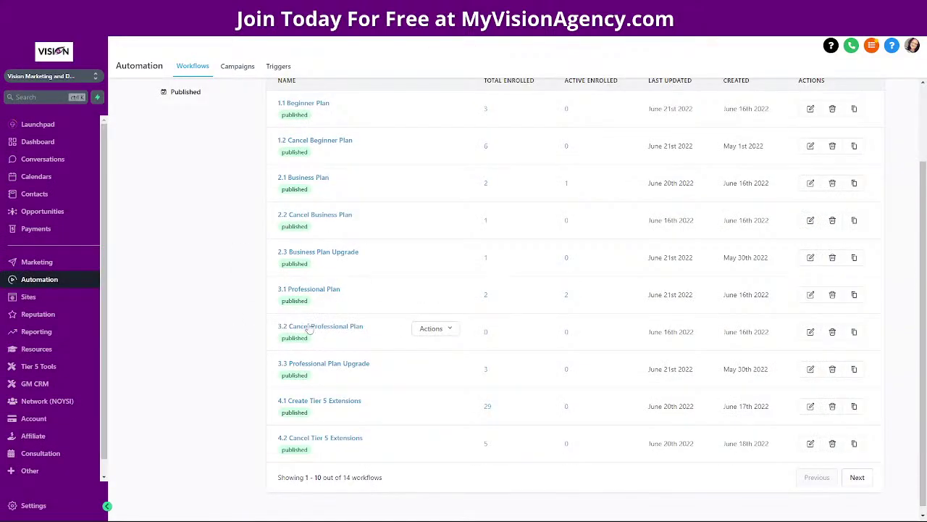
View the 3.3 Professional Plan Upgrade workflow's trigger, and switch to Zapier to review the Upgrade to Professional Plan zap's actions
click(325, 366)
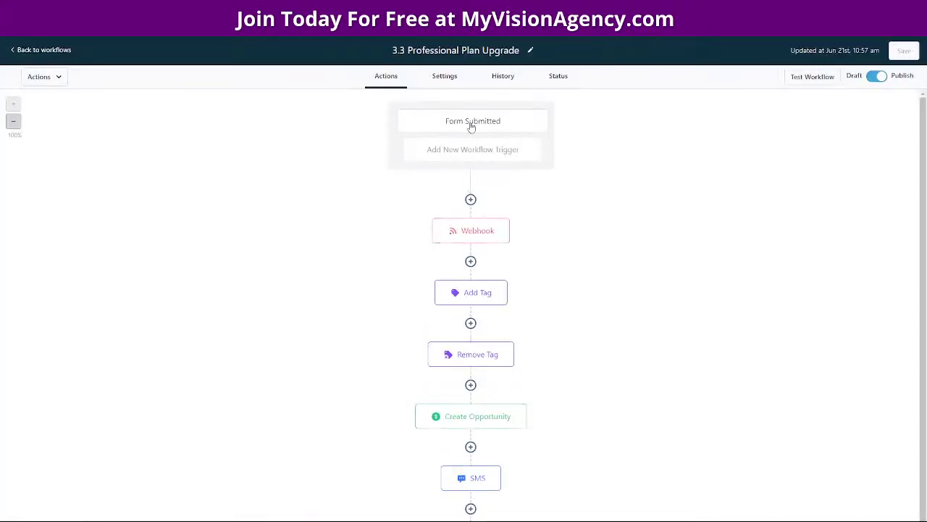
click(471, 124)
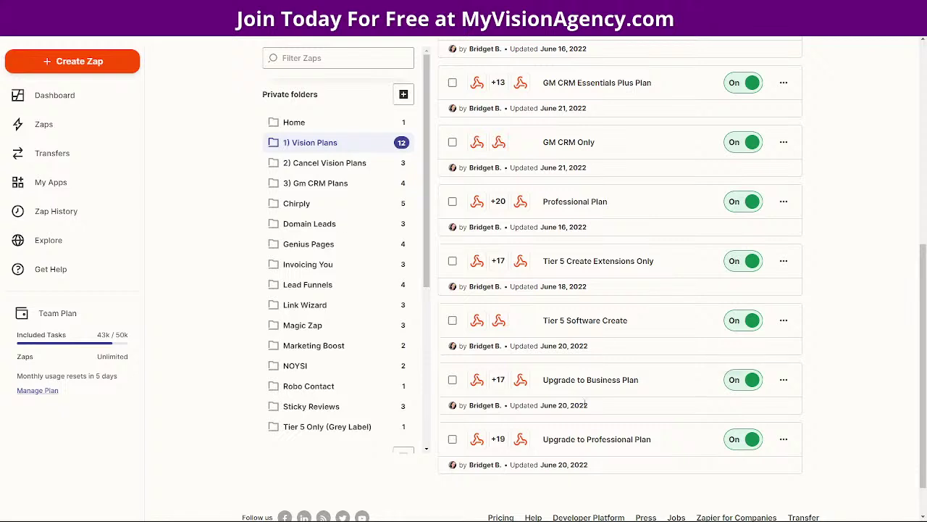
click(603, 446)
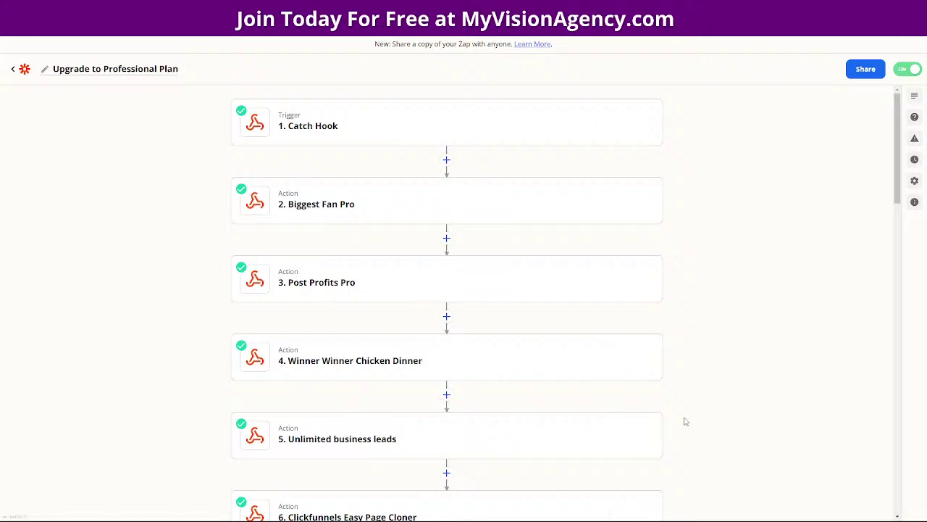
scroll(716, 420, down, 6)
scroll(720, 420, down, 10)
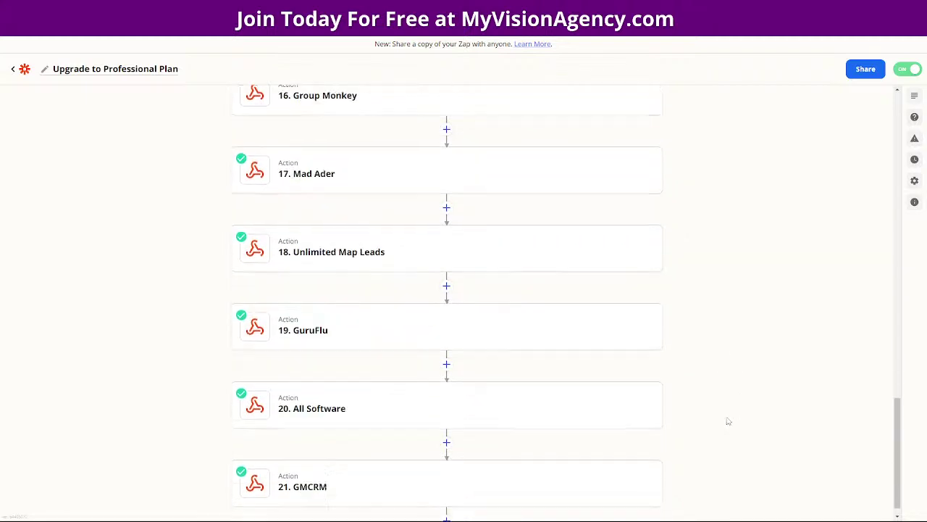
click(13, 69)
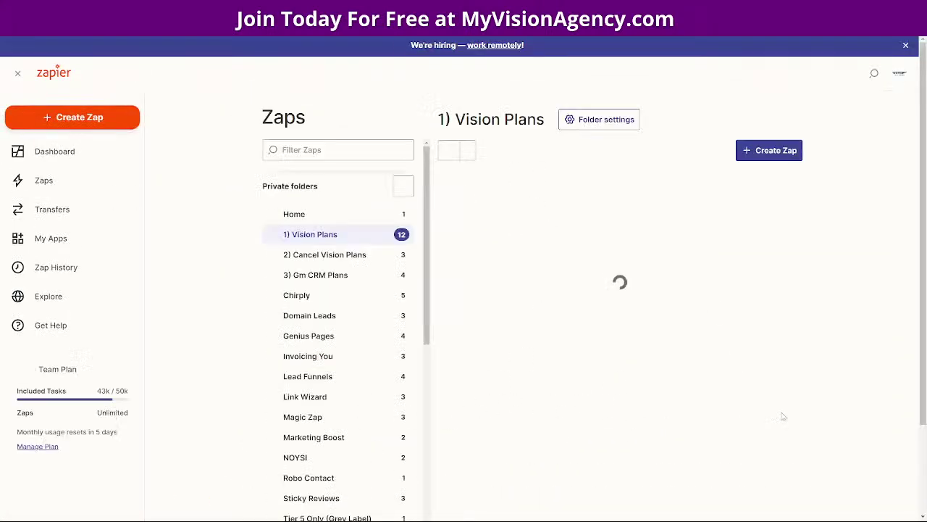
Open the Upgrade to Business Plan zap from the Vision Plans folder, view its actions, and return to the zap list
scroll(856, 409, down, 10)
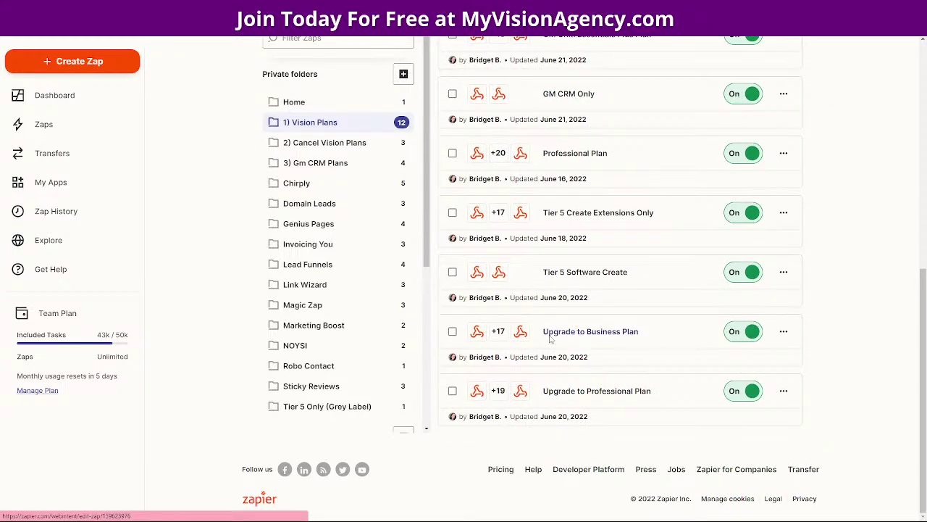
click(594, 335)
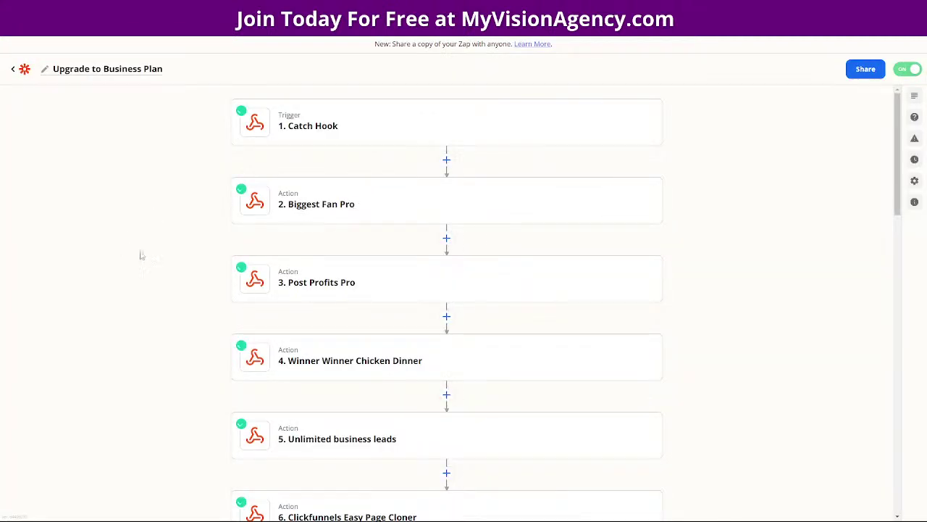
click(12, 70)
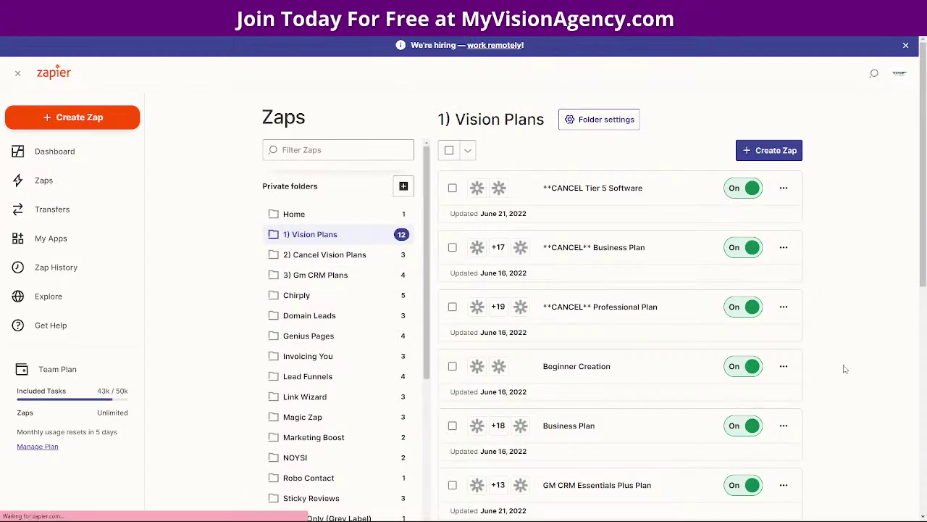
scroll(642, 395, down, 5)
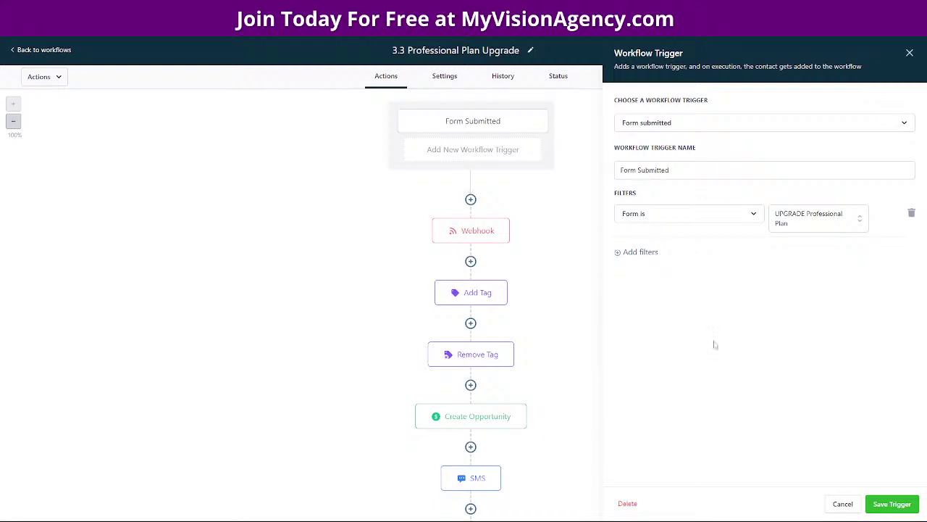
Switch back to 3.3 Professional Plan Upgrade, review its action settings from Add Tag to the congratulations SMS, and close them
click(471, 292)
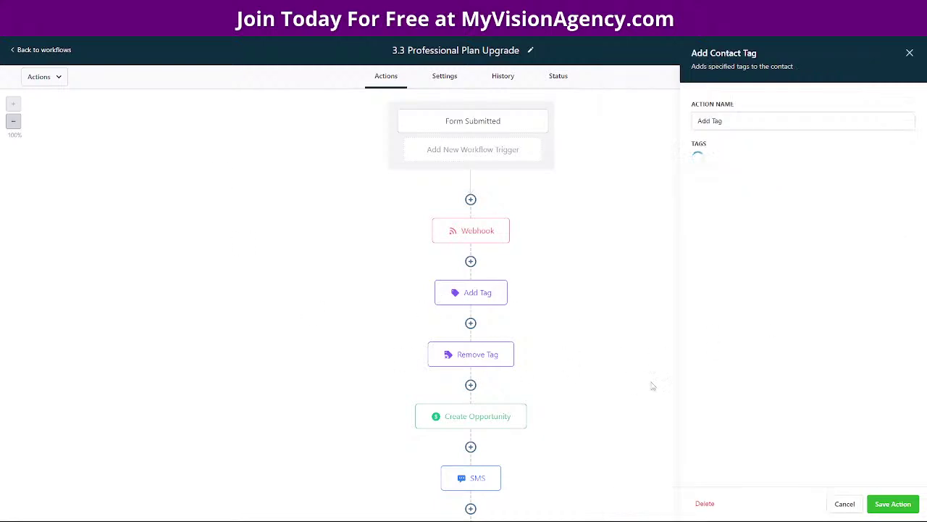
click(484, 351)
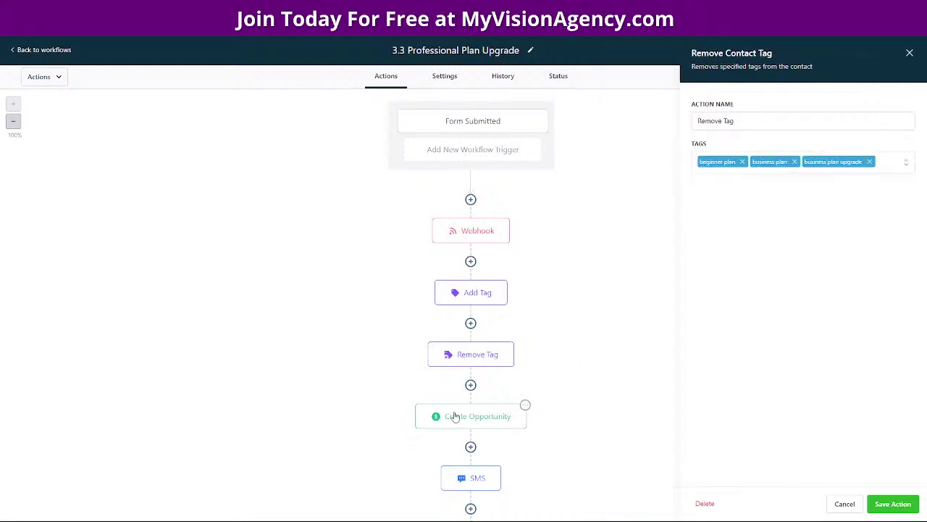
click(453, 418)
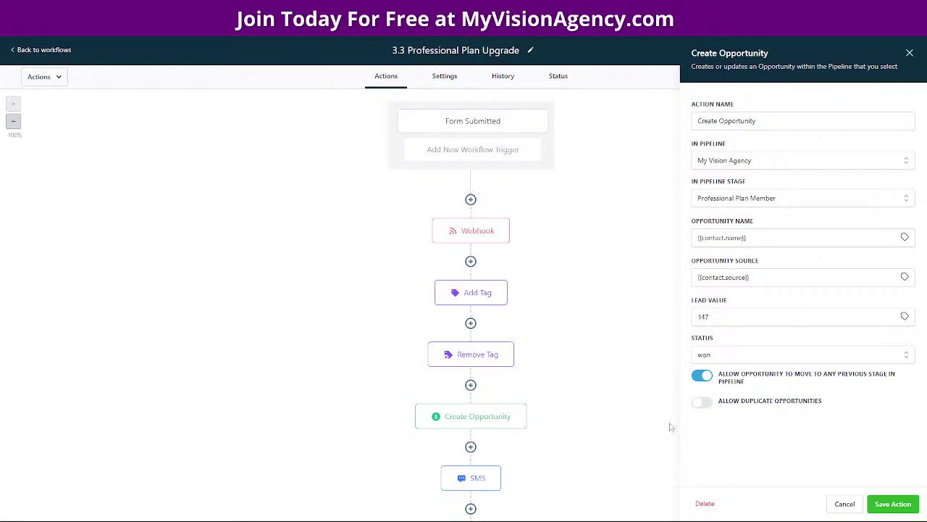
click(461, 481)
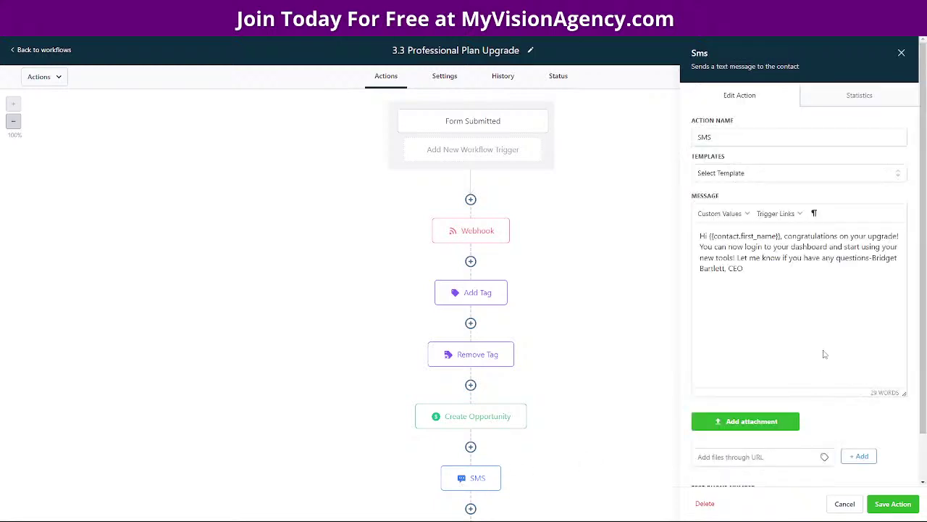
scroll(565, 467, down, 1)
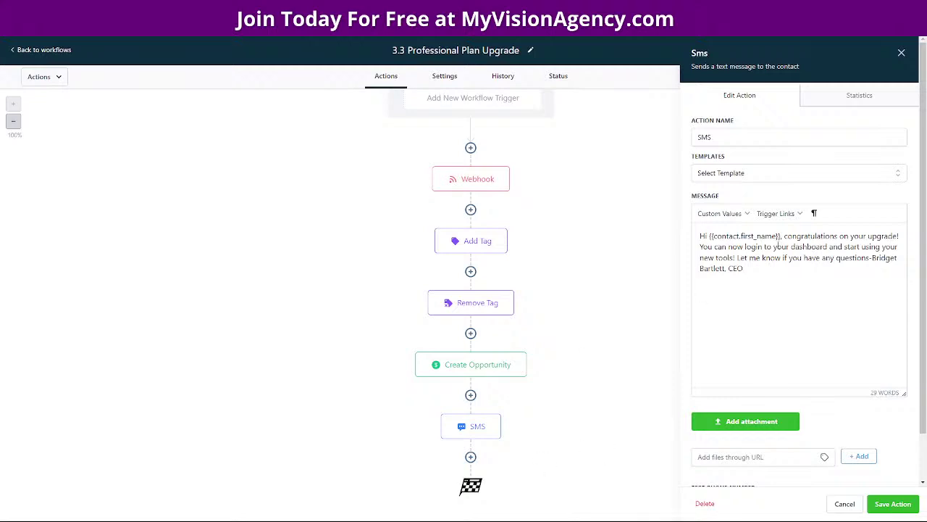
click(901, 52)
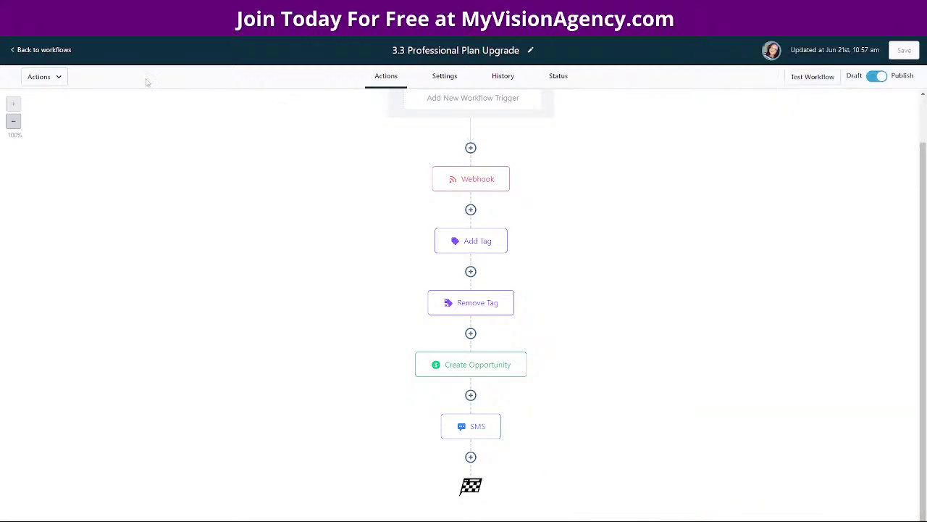
Return to the workflow list and show the next page of the My Vision Agency Plans folder
click(44, 50)
scroll(294, 442, down, 3)
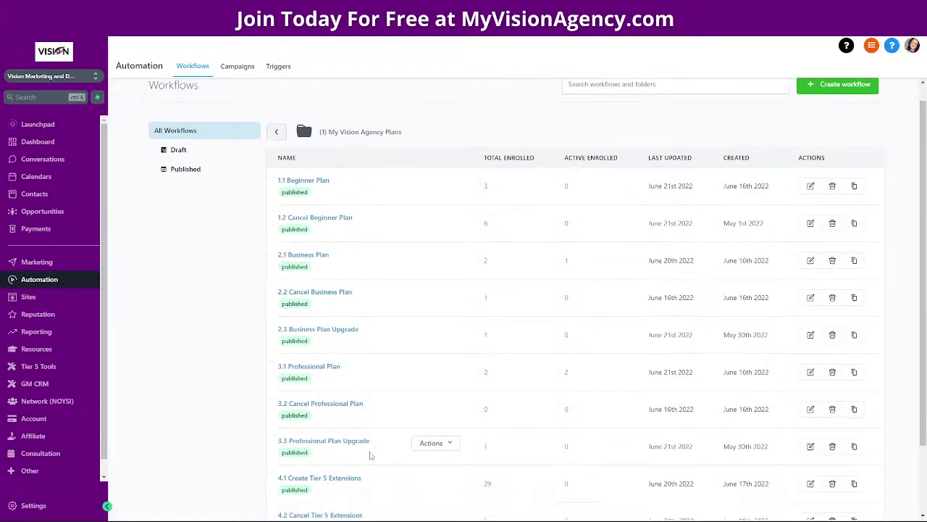
click(857, 471)
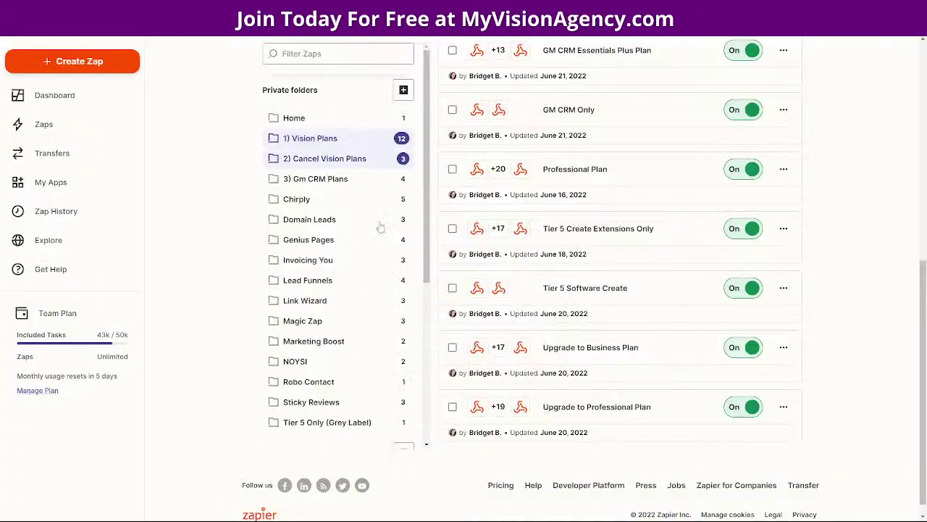
Look through the remaining Vision Plans zaps in Zapier, and switch back to the workflows to leave the My Vision Agency Plans folder
scroll(601, 341, up, 1)
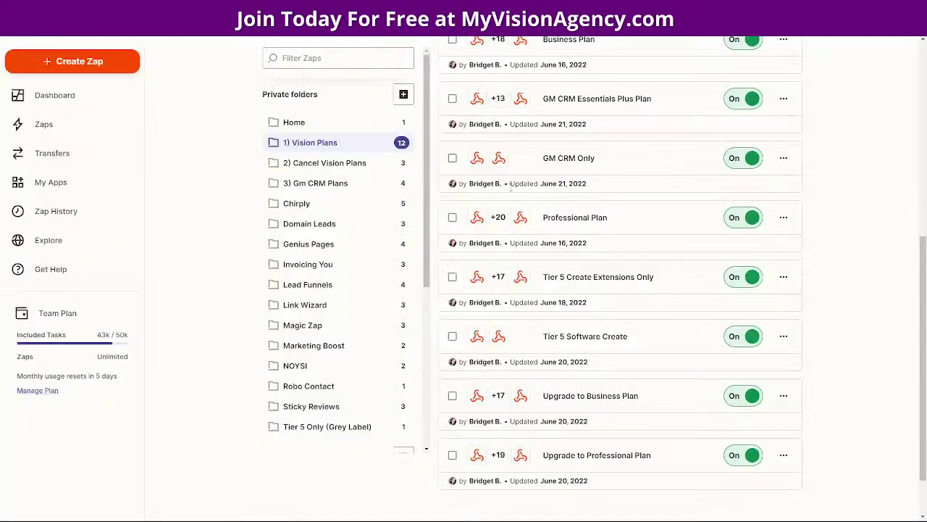
scroll(642, 450, down, 1)
scroll(637, 447, up, 5)
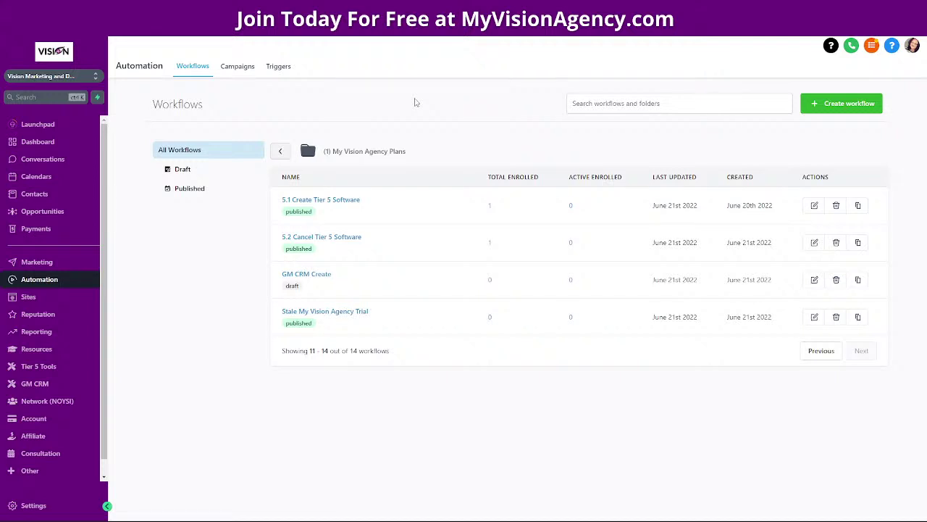
click(281, 152)
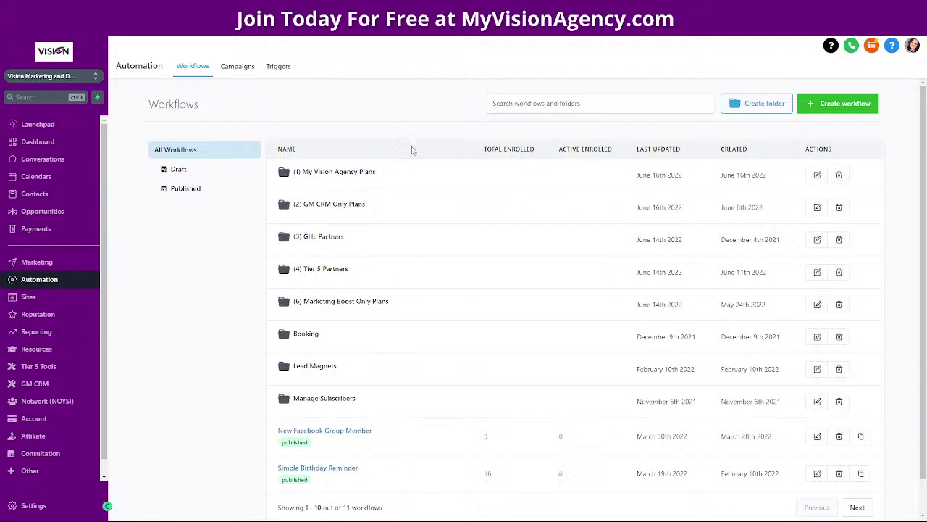